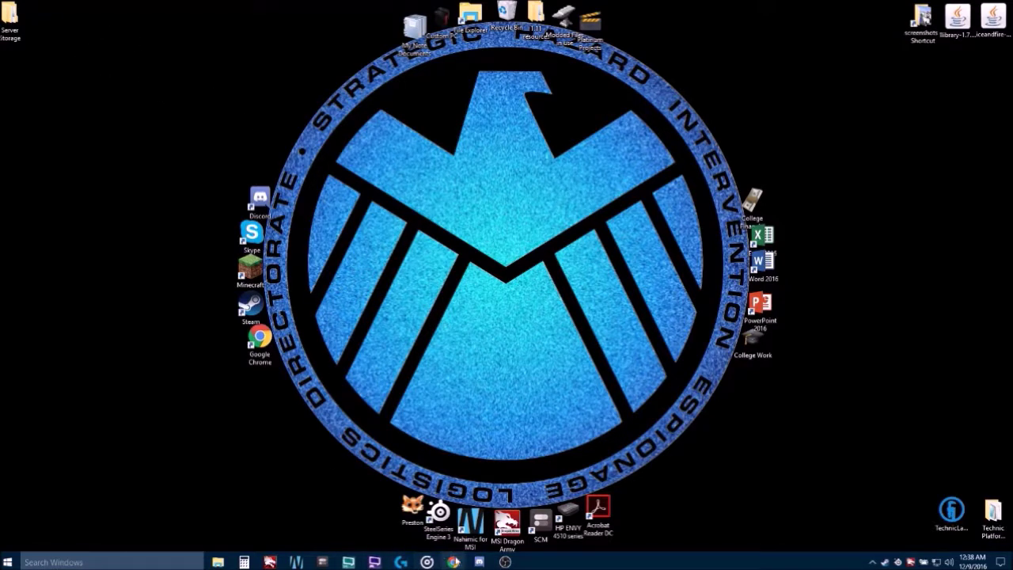
# Switch to Chrome and look over the Minecraft Forge, Thaumcraft and Tinkers' Construct pages for their supported Minecraft versions.
pyautogui.moveTo(455, 564)
pyautogui.click(458, 518)
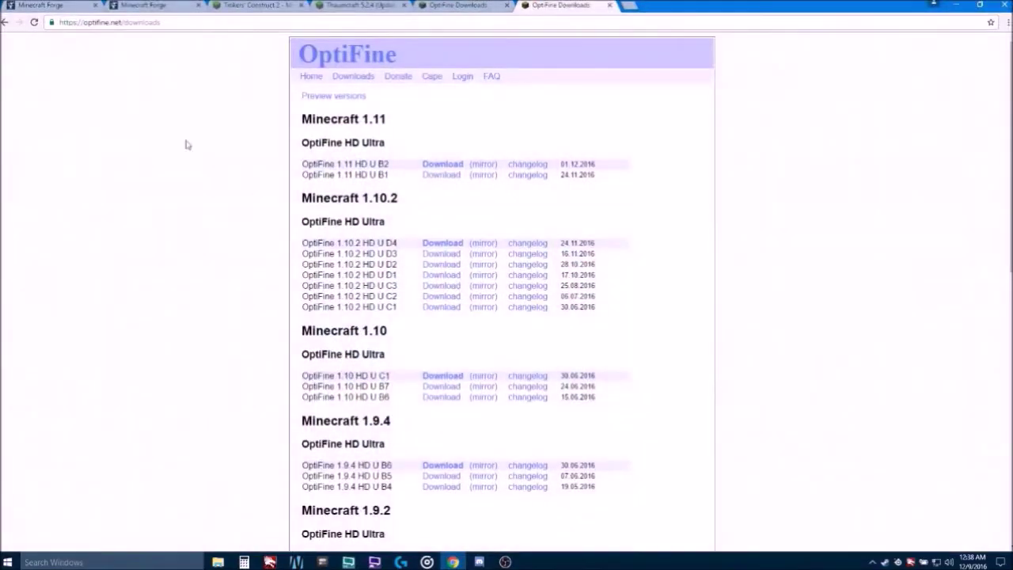
pyautogui.click(62, 11)
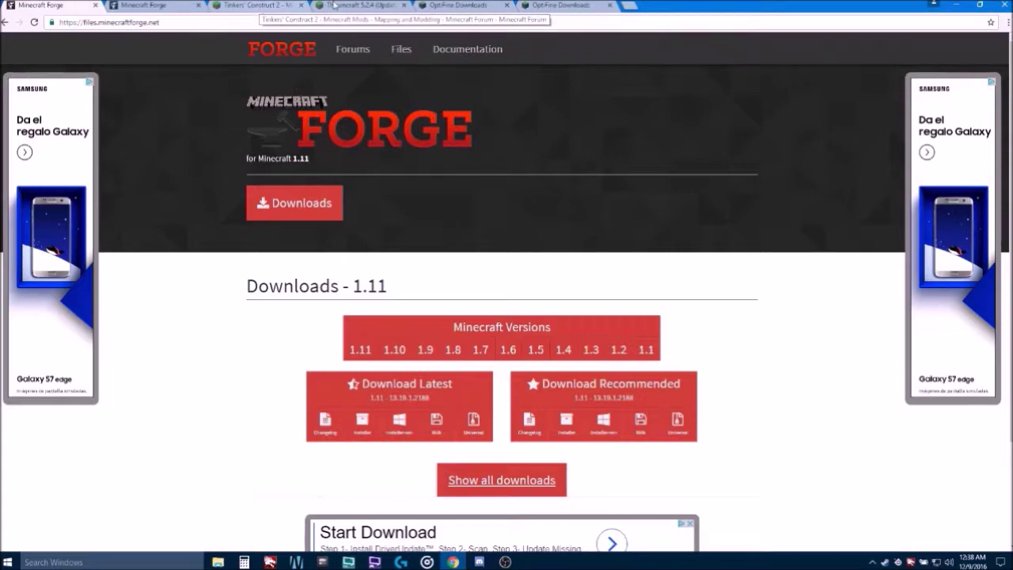
pyautogui.click(358, 6)
pyautogui.scroll(-1, 348, 47)
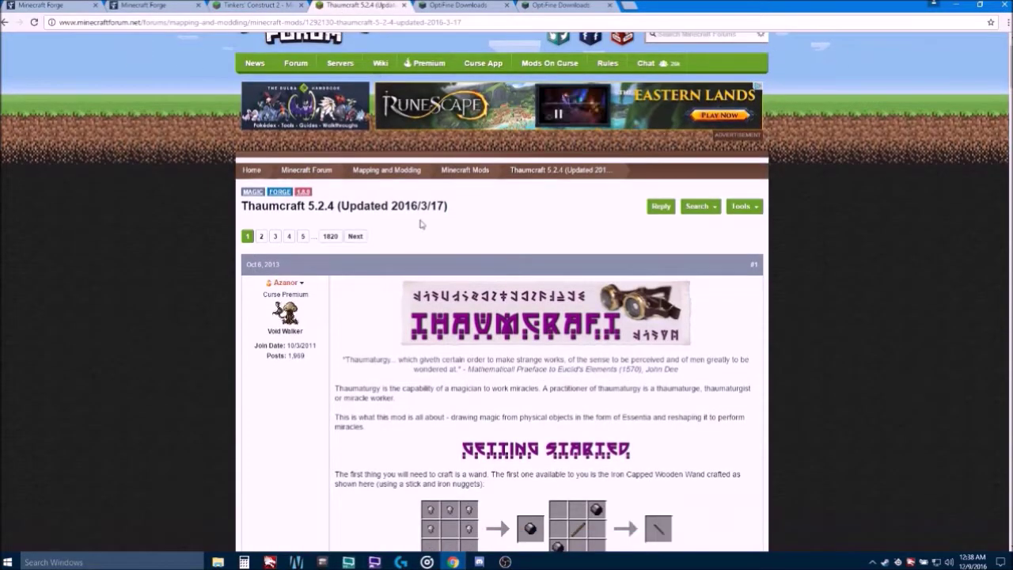
pyautogui.hotkey('ctrl', 'shift', 'Tab')
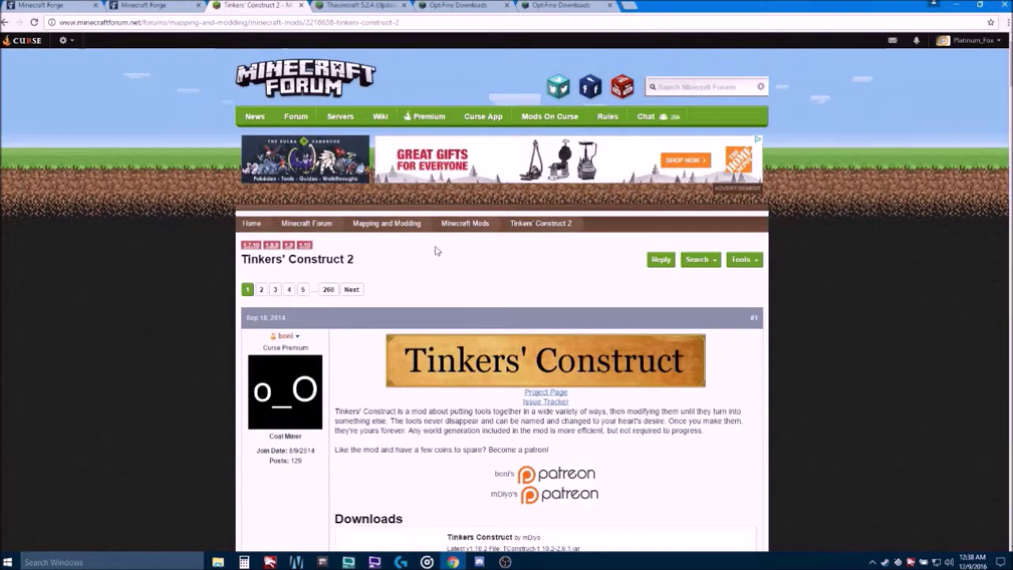
pyautogui.hotkey('ctrl', 'Tab')
pyautogui.scroll(-2, 474, 332)
pyautogui.scroll(-1, 480, 336)
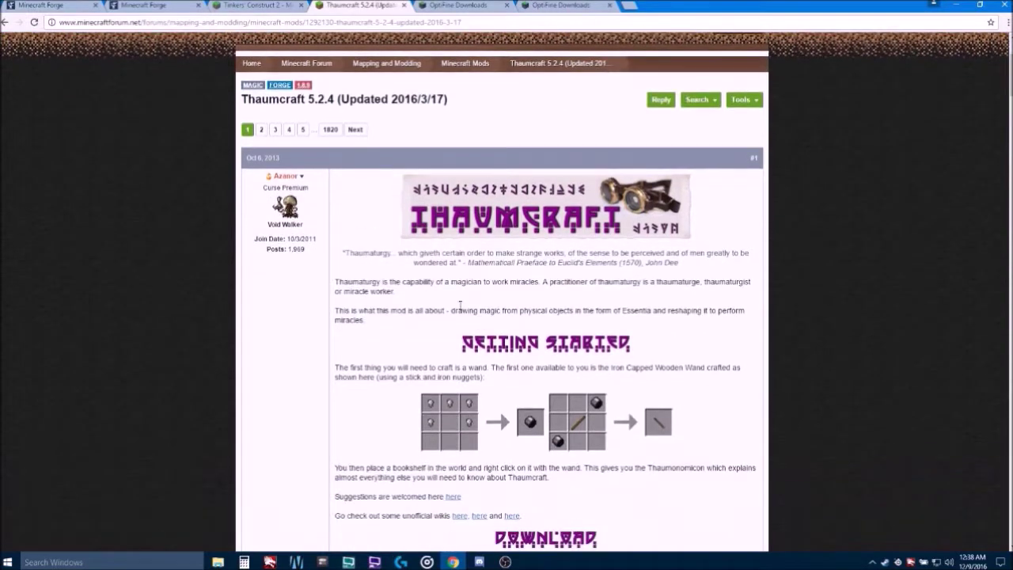
# Open the Minecraft Forge download page for Minecraft 1.10.2.
pyautogui.hotkey('ctrl', '1')
pyautogui.scroll(-1, 272, 283)
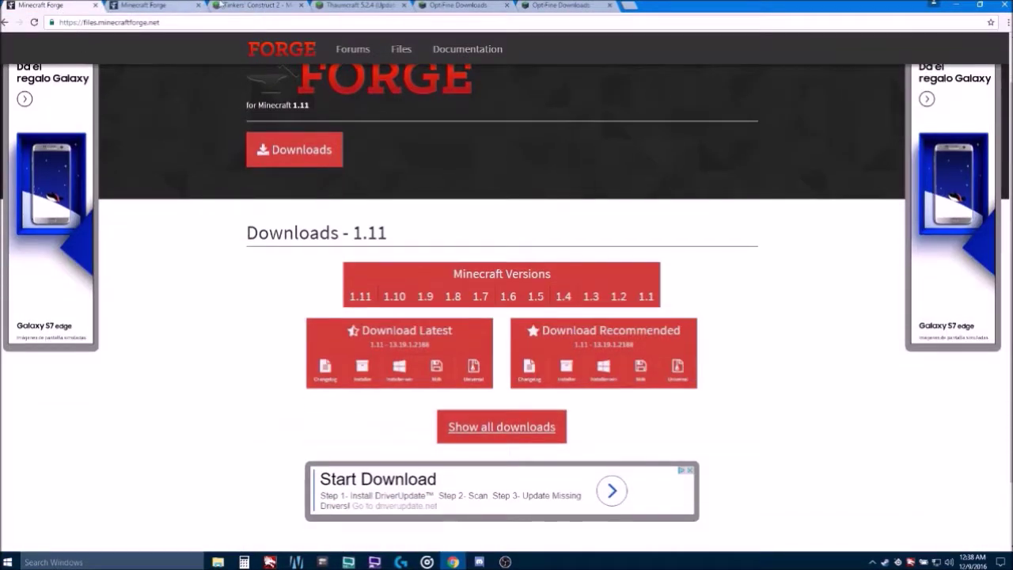
pyautogui.scroll(-1, 258, 163)
pyautogui.moveTo(396, 221)
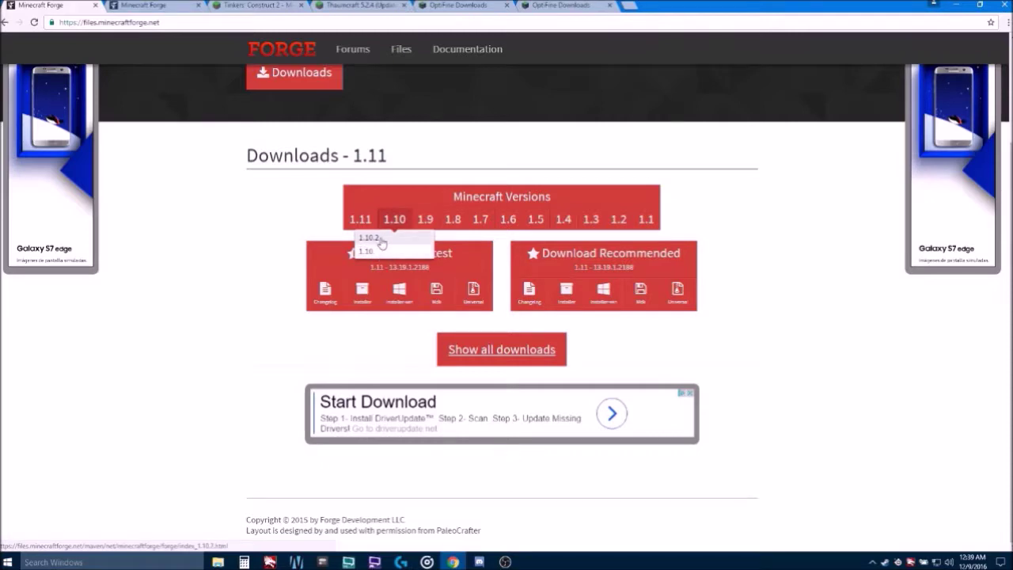
pyautogui.click(382, 239)
pyautogui.scroll(-1, 395, 269)
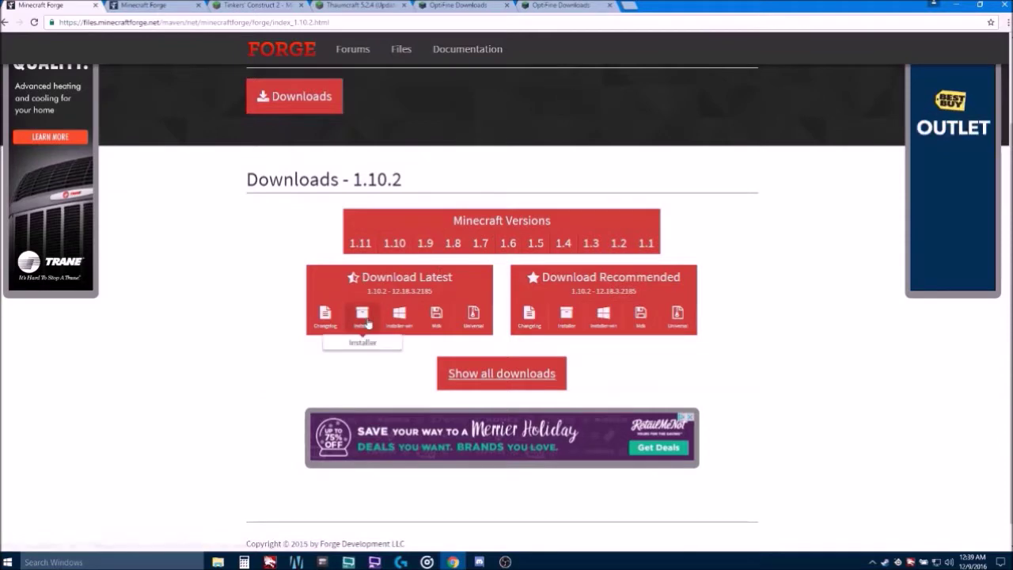
# Download the latest Forge installer for Minecraft 1.10.2, keep the flagged file and close the ad page.
pyautogui.click(364, 316)
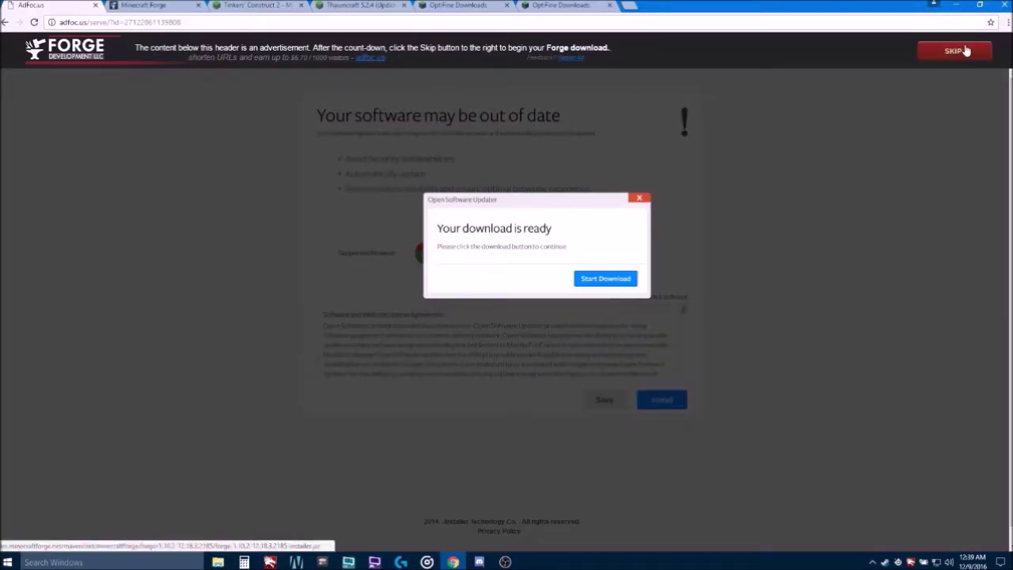
pyautogui.click(956, 50)
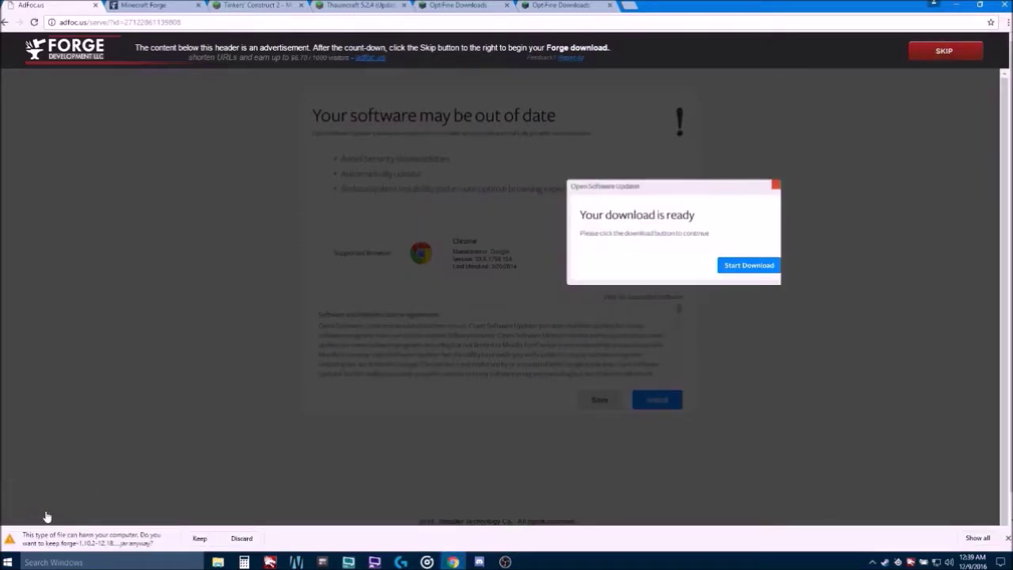
pyautogui.click(198, 538)
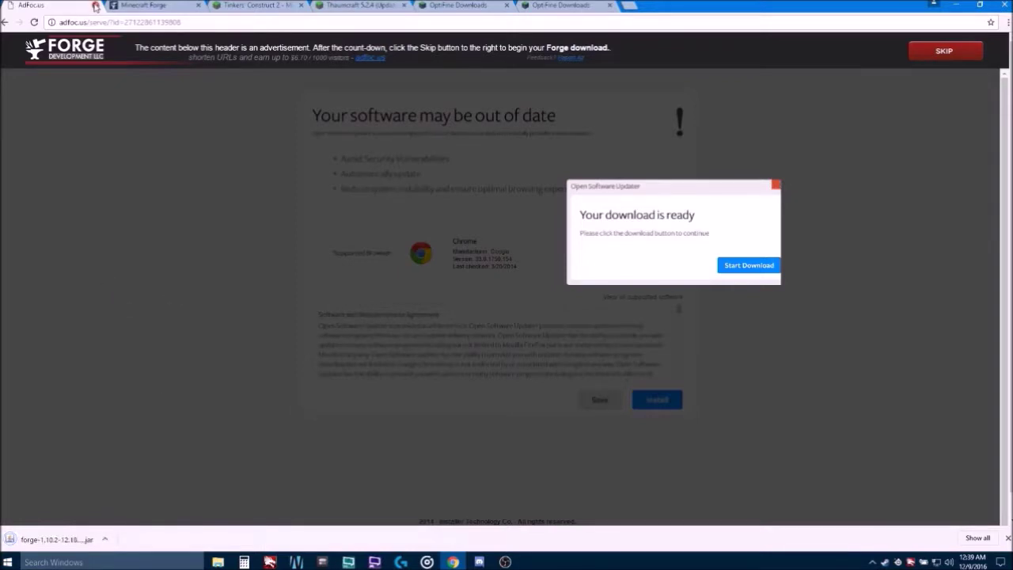
pyautogui.click(95, 5)
# Open the Minecraft Forge download page for Minecraft 1.8.9.
pyautogui.scroll(-2, 391, 187)
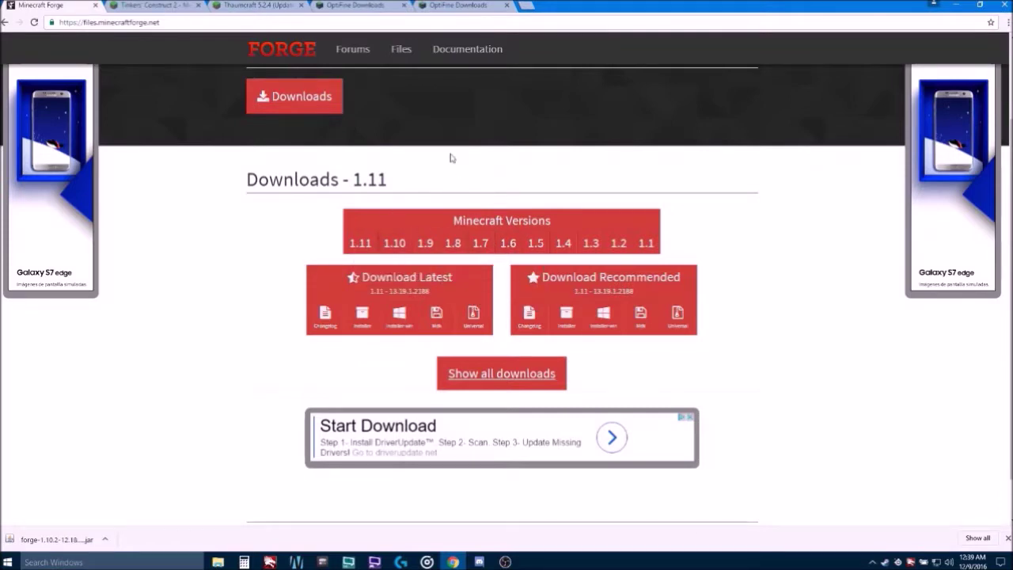
pyautogui.moveTo(457, 246)
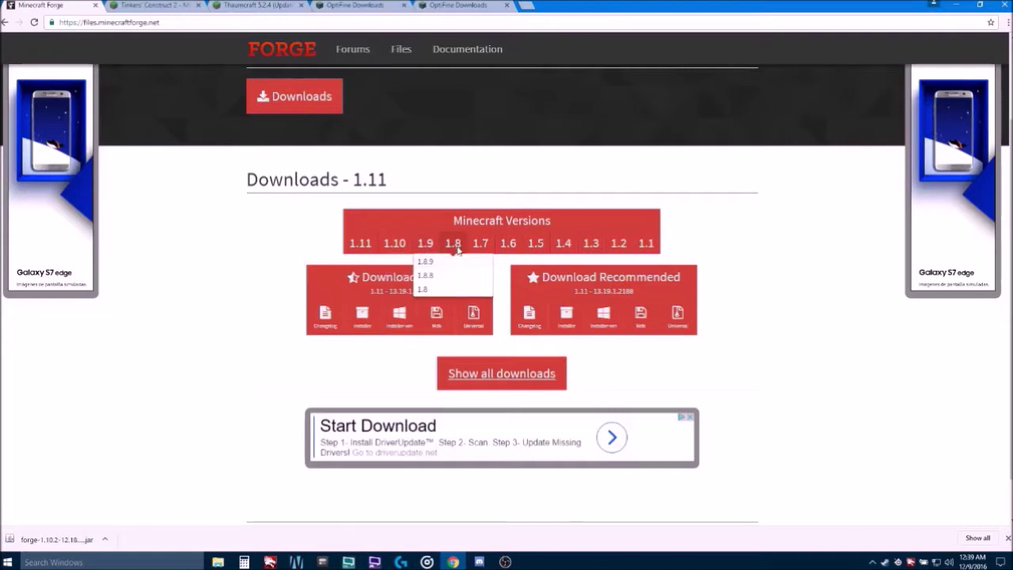
pyautogui.click(428, 261)
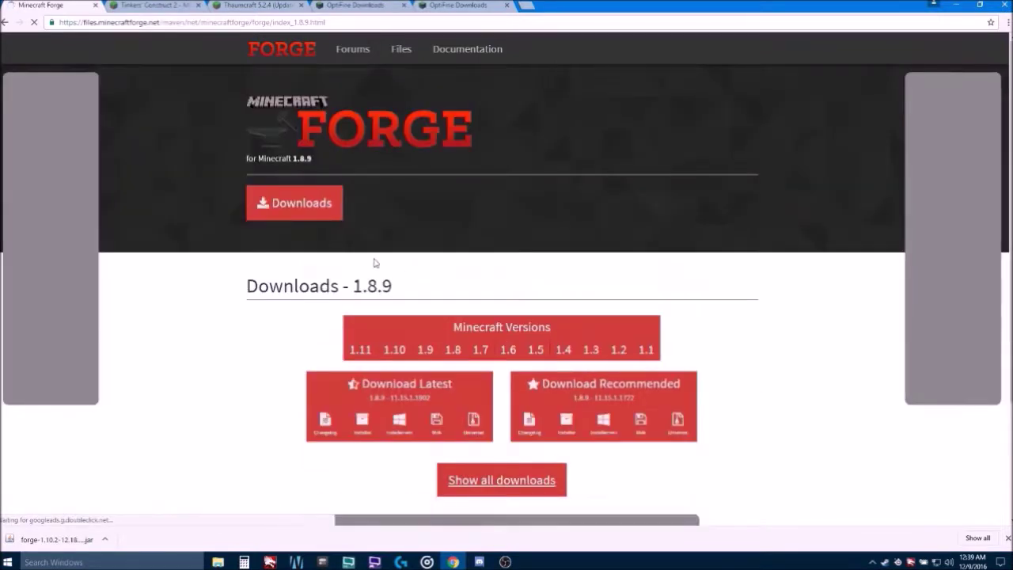
pyautogui.scroll(-2, 364, 258)
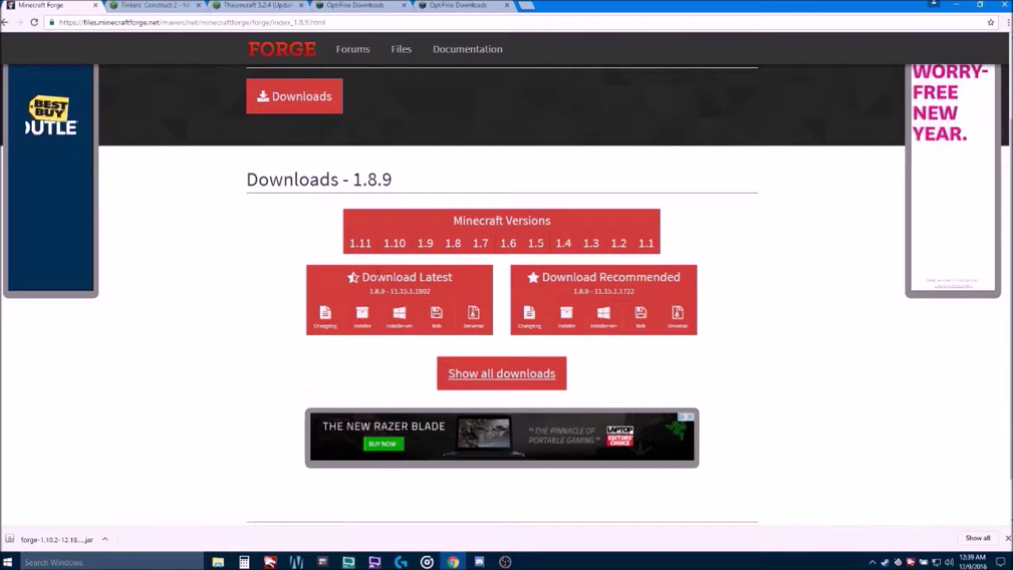
# Download the latest Forge installer for Minecraft 1.8.9, keep the flagged file and close the ad page.
pyautogui.scroll(-1, 366, 275)
pyautogui.click(360, 266)
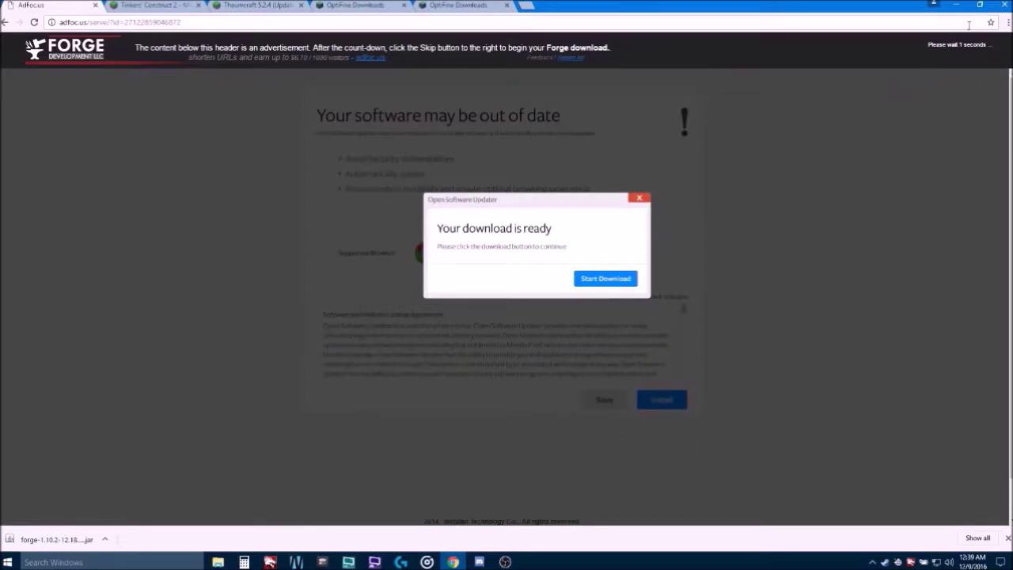
pyautogui.click(929, 51)
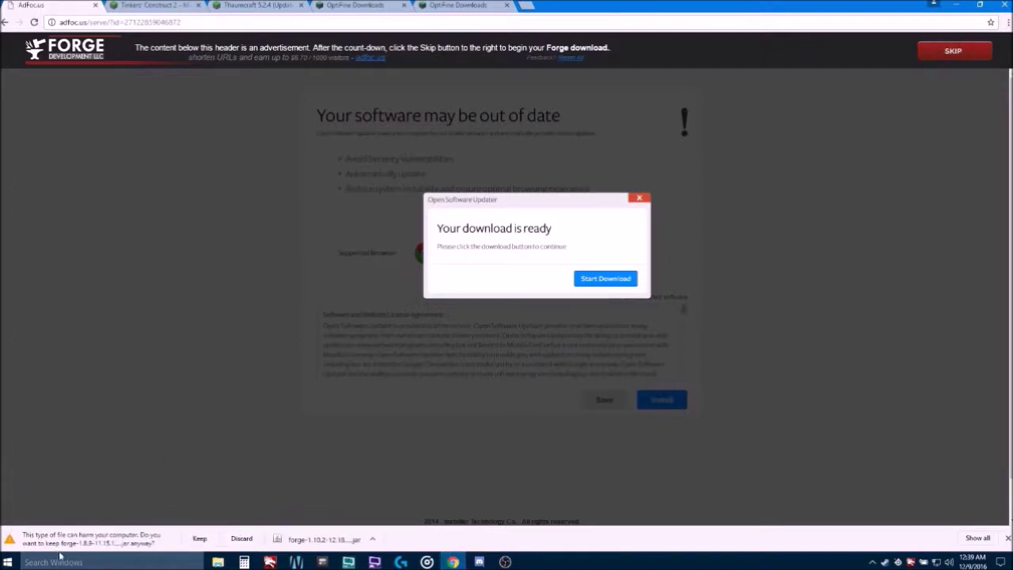
pyautogui.click(216, 541)
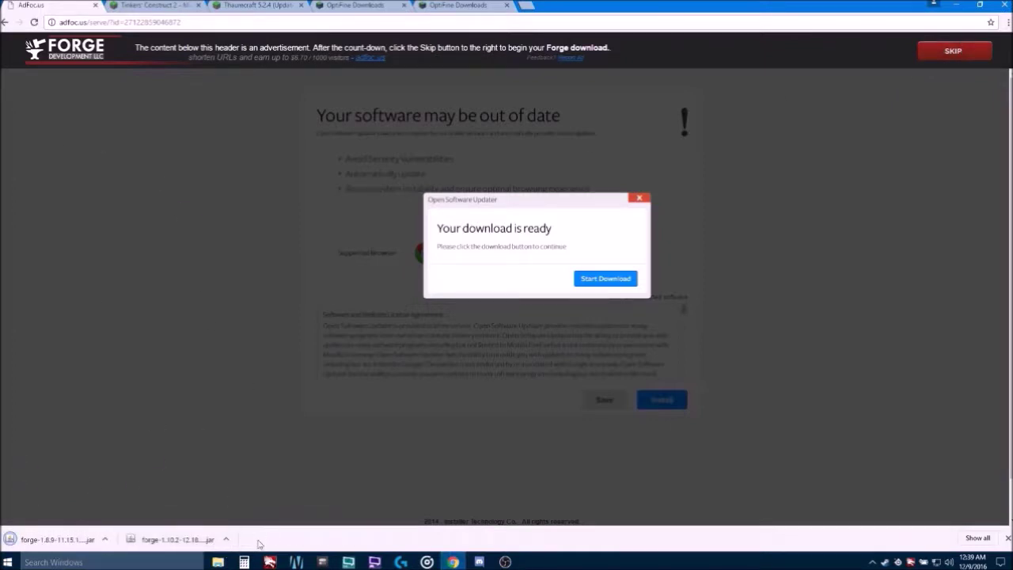
pyautogui.click(95, 6)
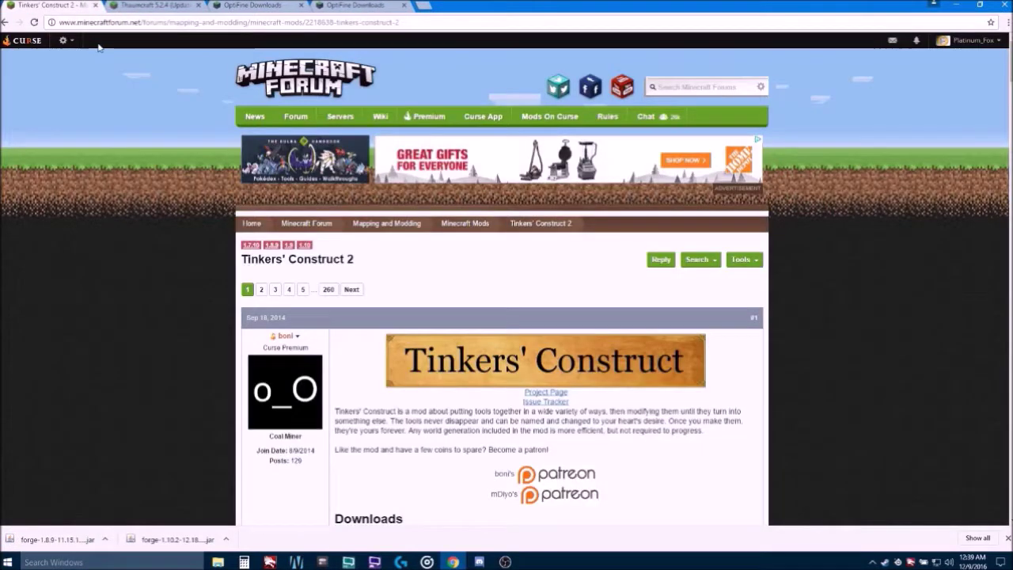
# Compare the Minecraft versions offered in the download sections of the Thaumcraft and Tinkers' Construct forum pages.
pyautogui.click(128, 6)
pyautogui.scroll(-5, 452, 364)
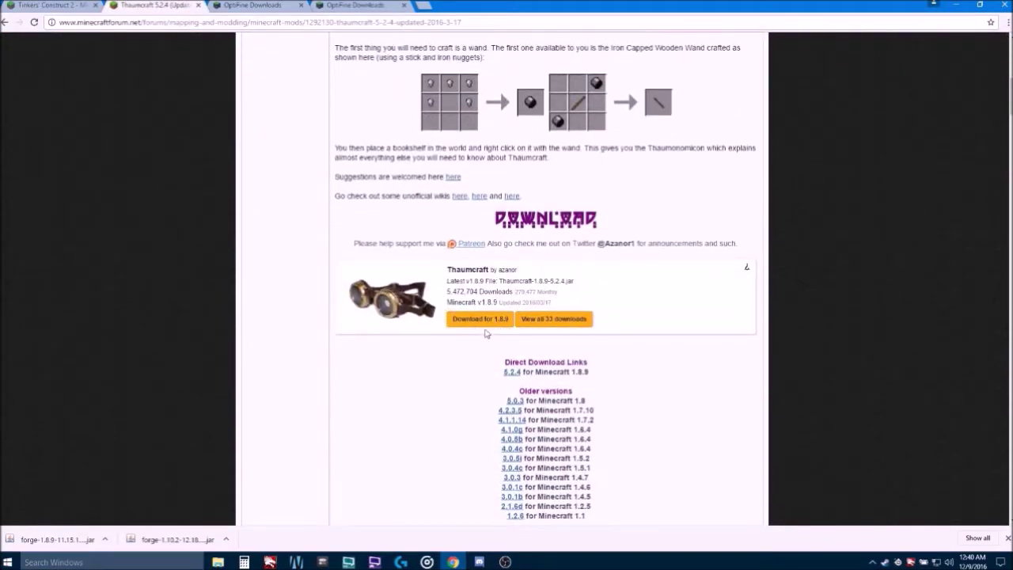
pyautogui.click(69, 10)
pyautogui.scroll(-3, 502, 462)
pyautogui.scroll(2, 502, 462)
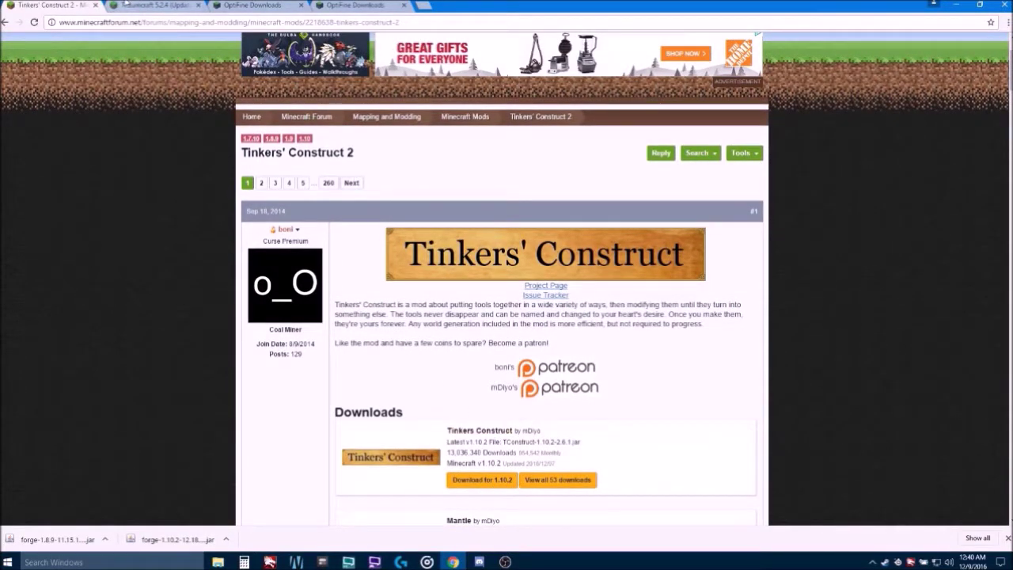
pyautogui.click(132, 8)
pyautogui.scroll(-1, 491, 321)
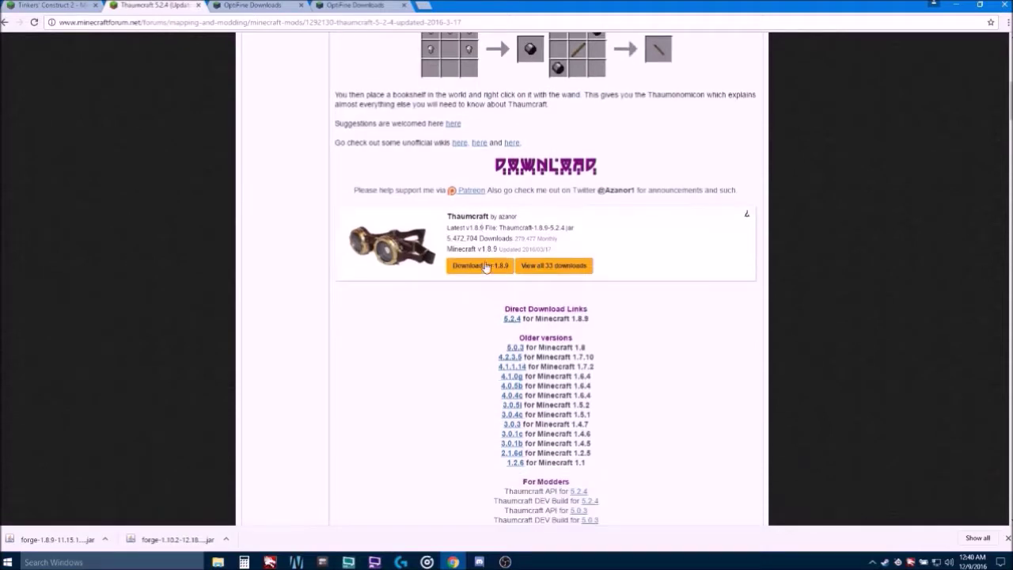
pyautogui.scroll(-1, 410, 295)
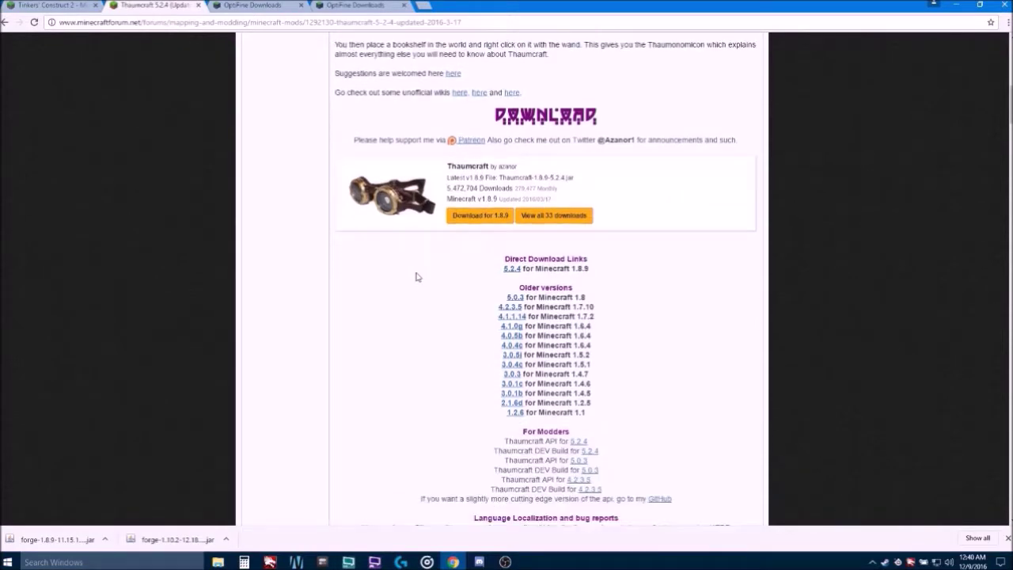
# Look over the Tinkers' Construct forum page, including the download entries for the mod and its Mantle library.
pyautogui.click(66, 10)
pyautogui.scroll(-4, 417, 305)
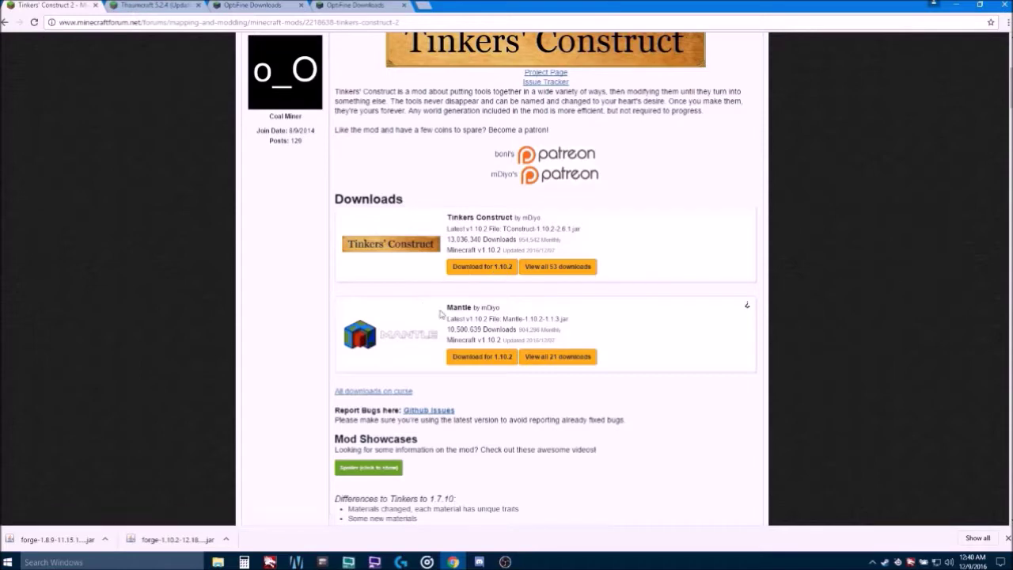
pyautogui.scroll(4, 460, 316)
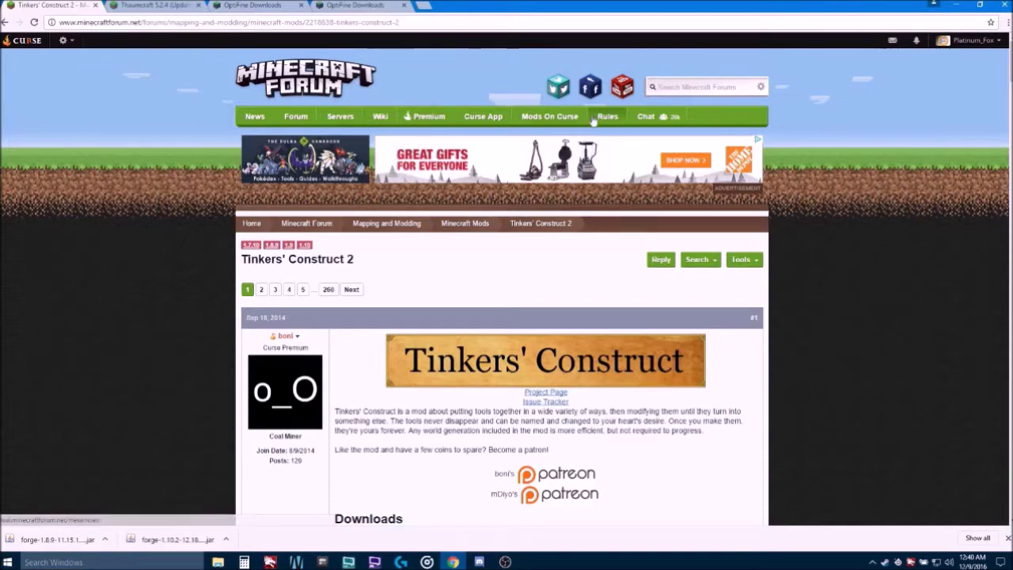
pyautogui.scroll(-3, 606, 140)
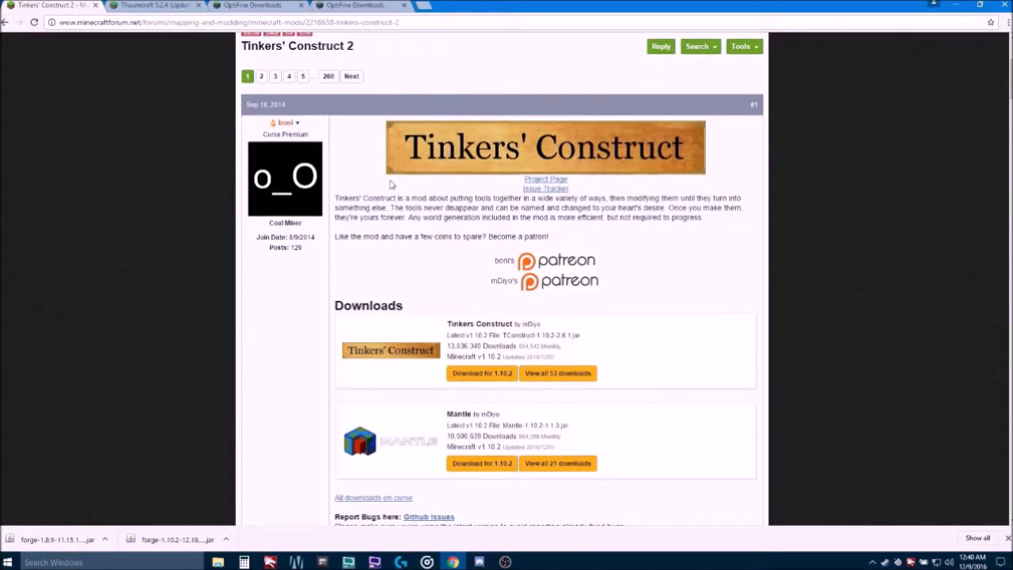
pyautogui.scroll(-4, 391, 184)
pyautogui.scroll(4, 390, 185)
pyautogui.scroll(3, 390, 184)
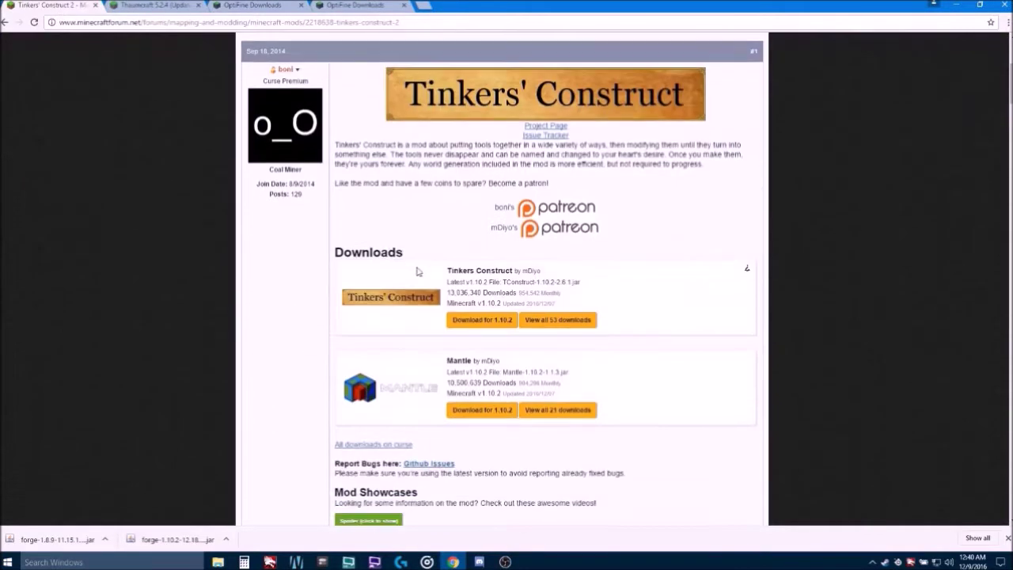
# Start downloading Tinkers' Construct and Mantle for Minecraft 1.10.2 and Thaumcraft for Minecraft 1.8.9.
pyautogui.scroll(-1, 431, 281)
pyautogui.click(472, 274)
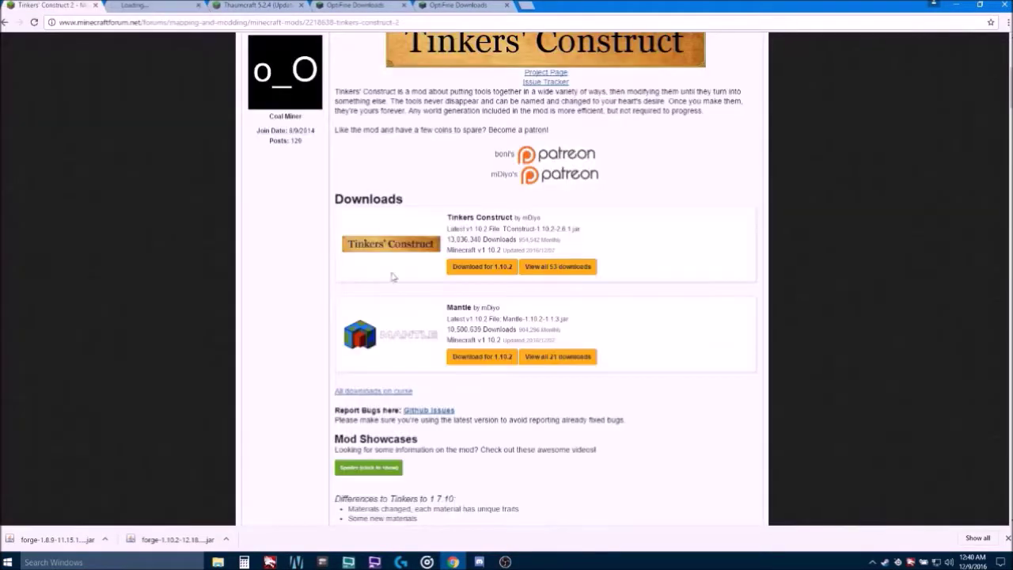
pyautogui.click(475, 358)
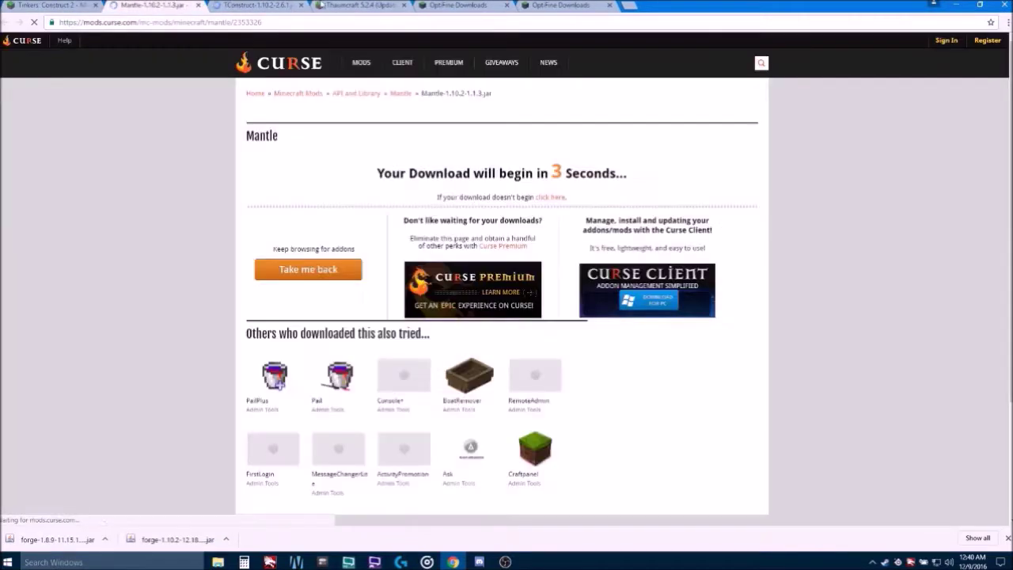
pyautogui.click(360, 5)
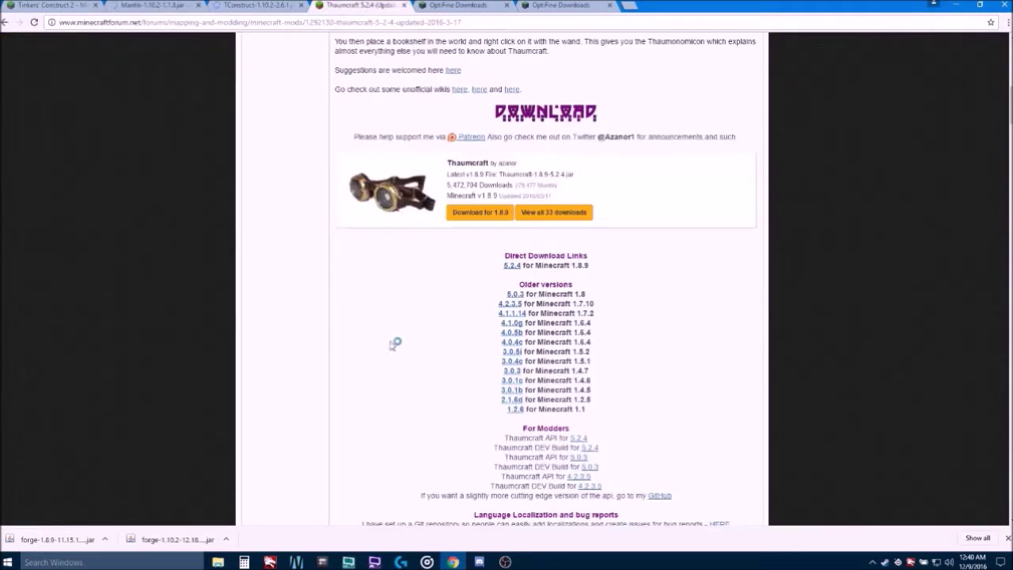
pyautogui.click(474, 212)
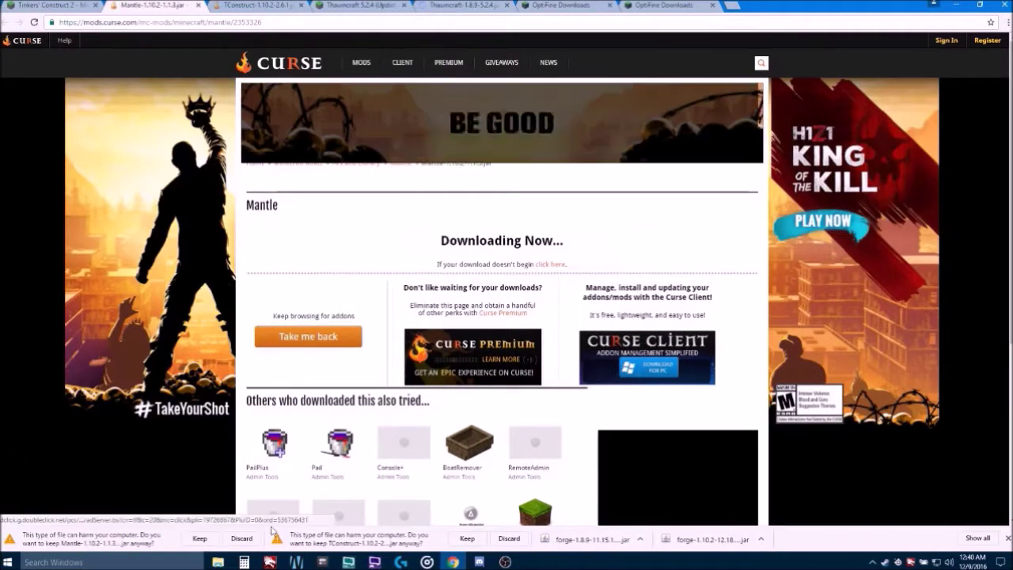
# Keep the flagged Tinkers' Construct and Mantle jar files and close the Tinkers' Construct forum page.
pyautogui.click(467, 538)
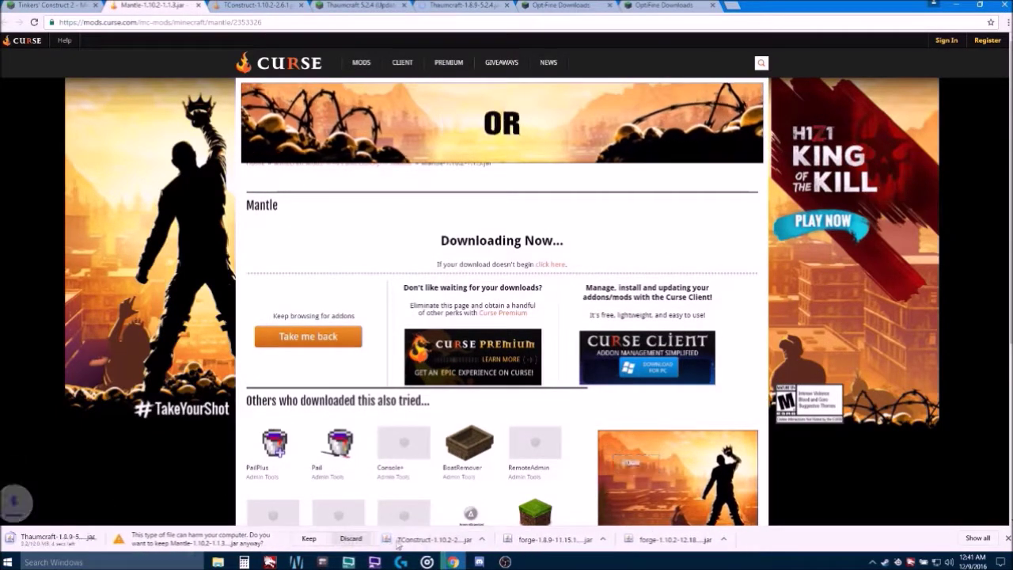
pyautogui.click(312, 538)
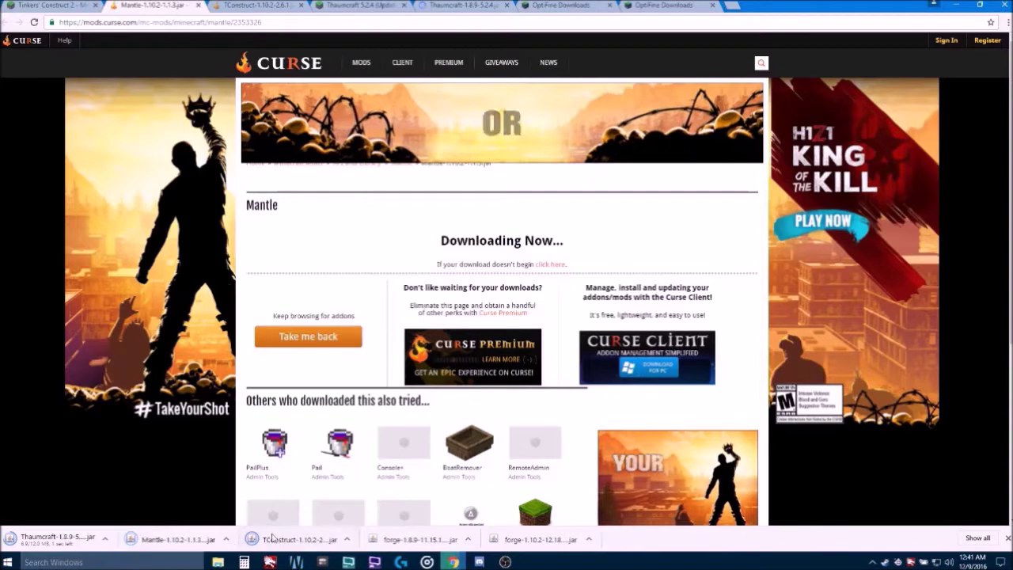
pyautogui.click(199, 537)
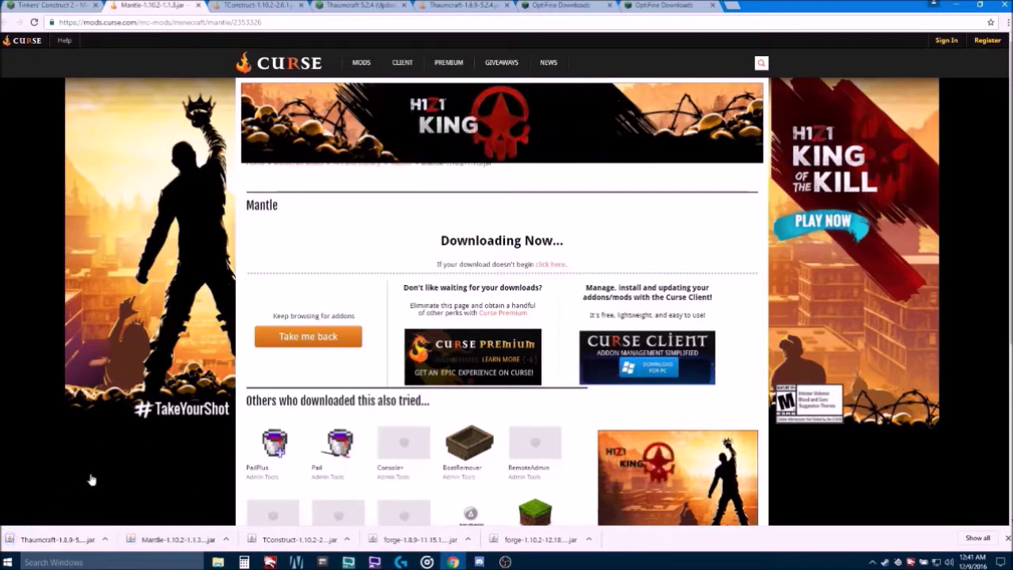
pyautogui.click(96, 6)
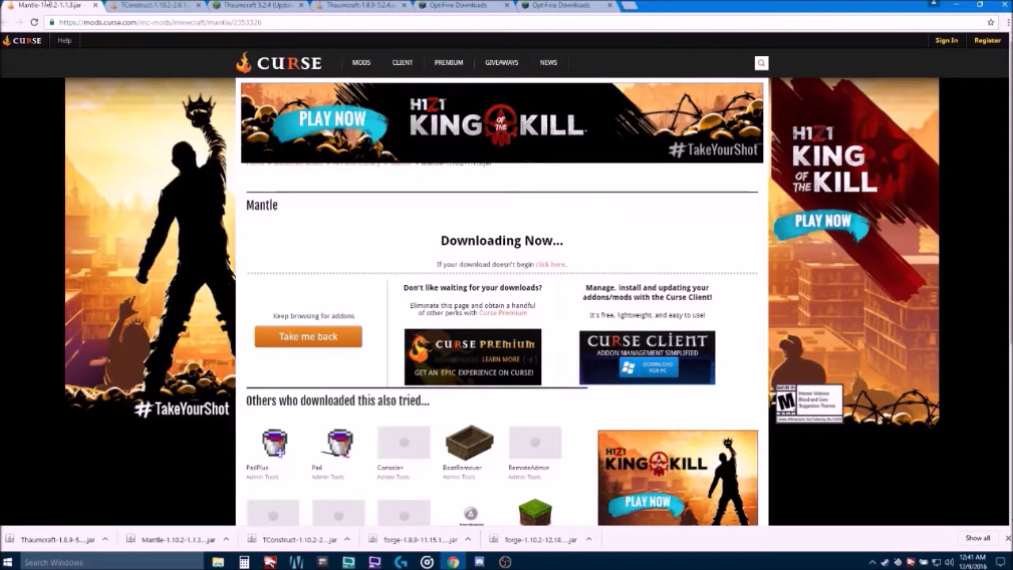
# Close the finished Mantle, Tinkers' Construct and Thaumcraft download pages along with the Thaumcraft forum page.
pyautogui.click(95, 5)
pyautogui.click(95, 6)
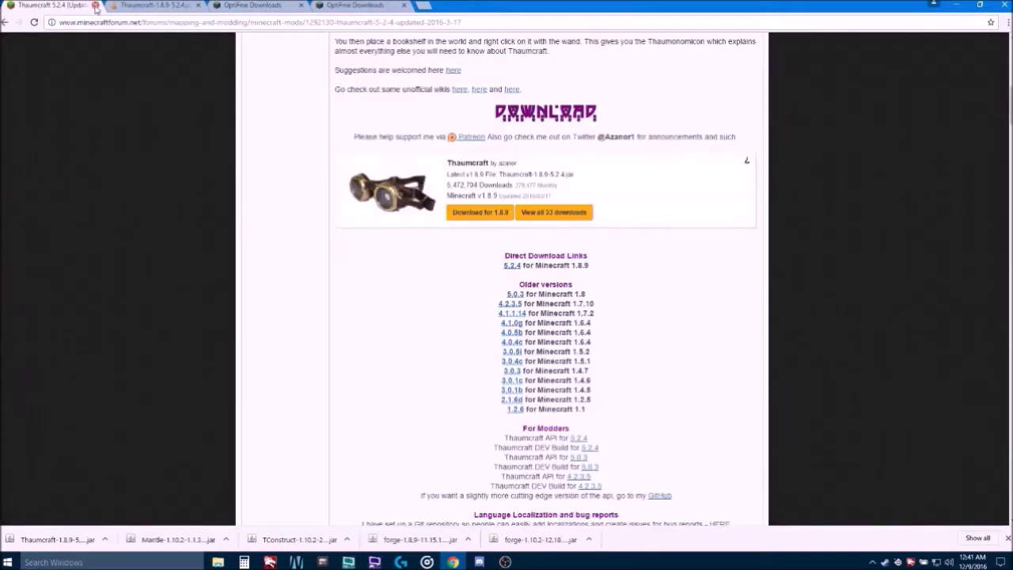
pyautogui.click(95, 5)
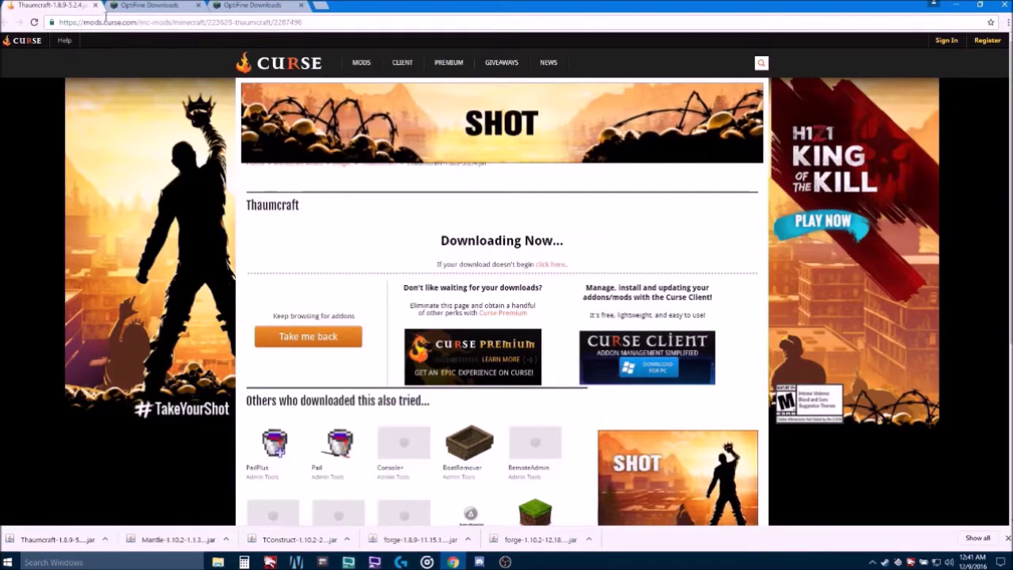
pyautogui.click(94, 6)
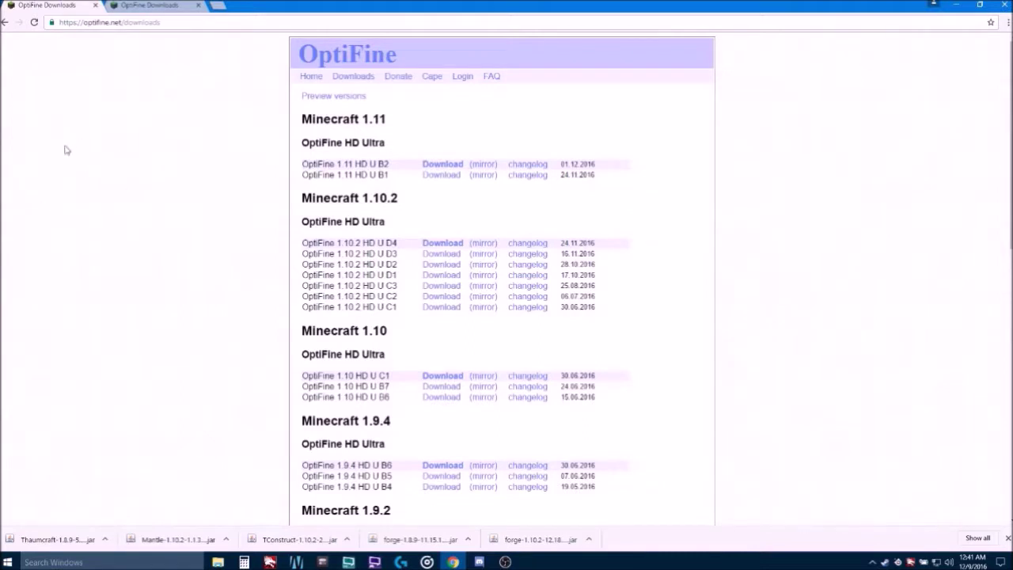
# Download OptiFine 1.10.2 HD U D4, keep the flagged jar file and close its download page.
pyautogui.scroll(-1, 161, 126)
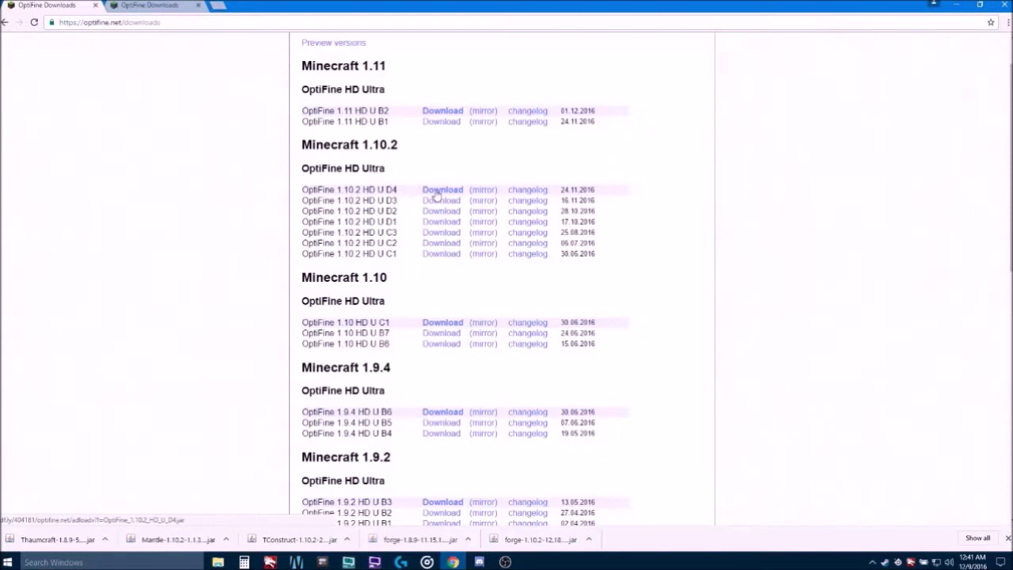
pyautogui.click(436, 194)
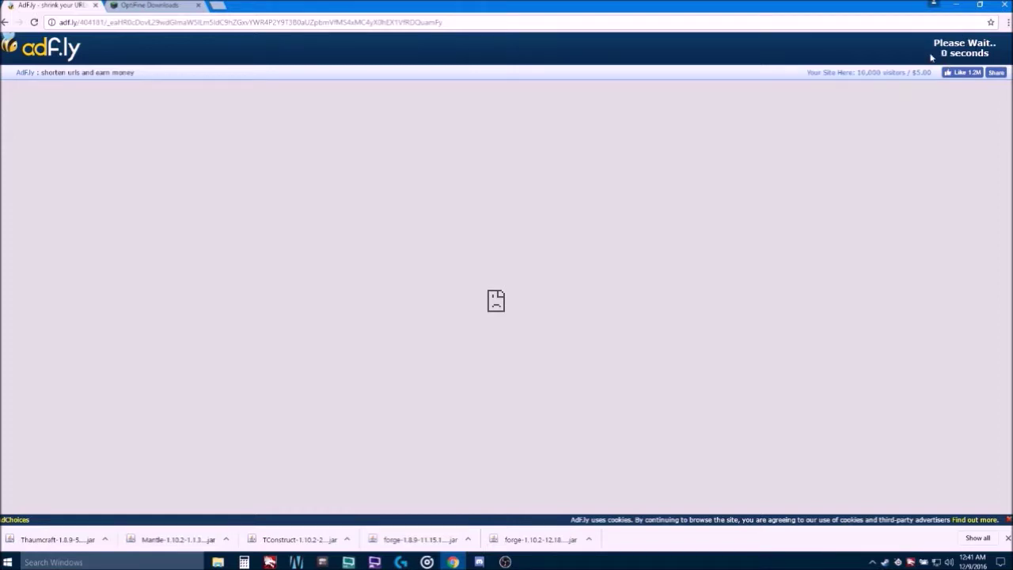
pyautogui.click(948, 54)
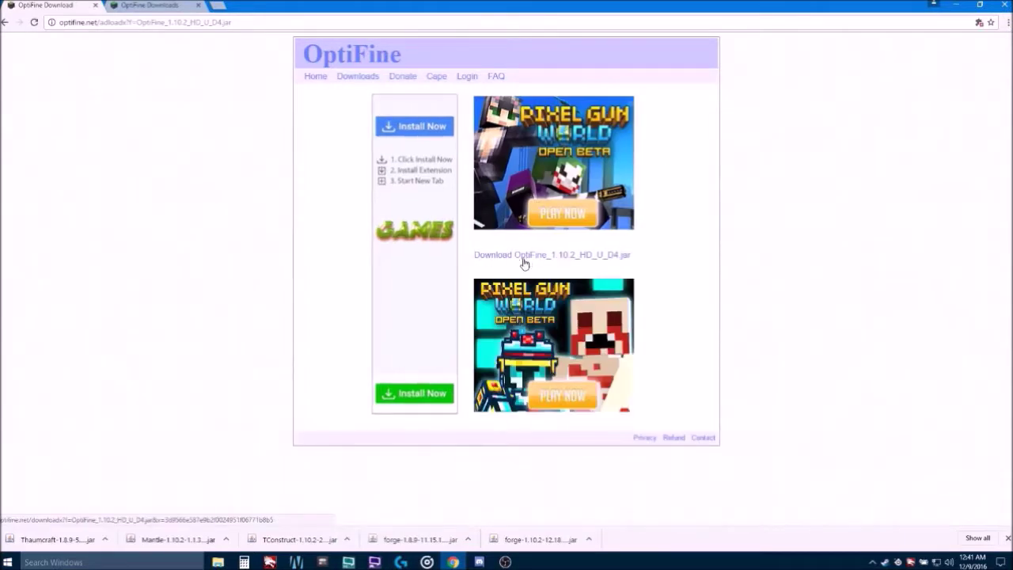
pyautogui.click(493, 270)
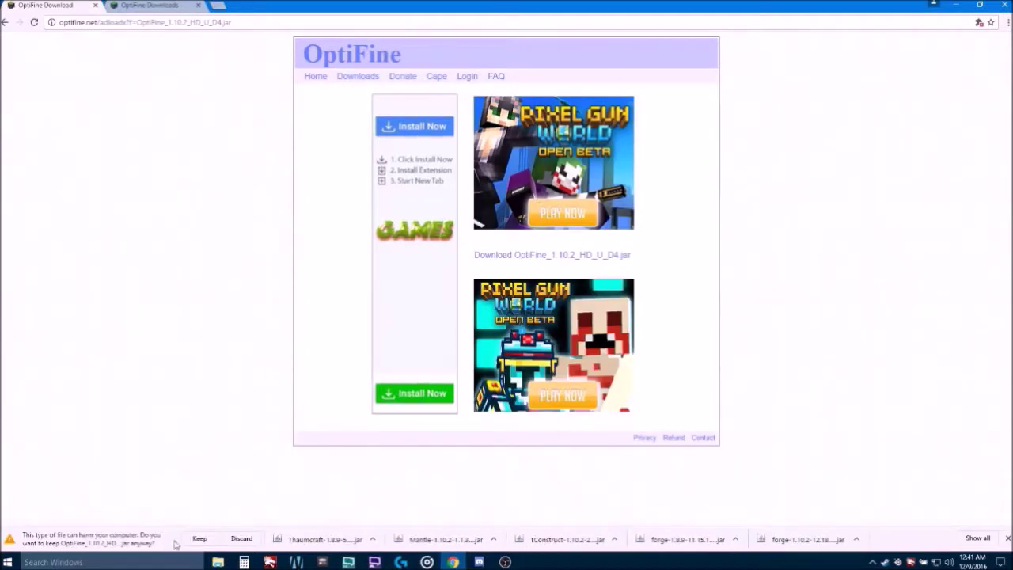
pyautogui.click(198, 539)
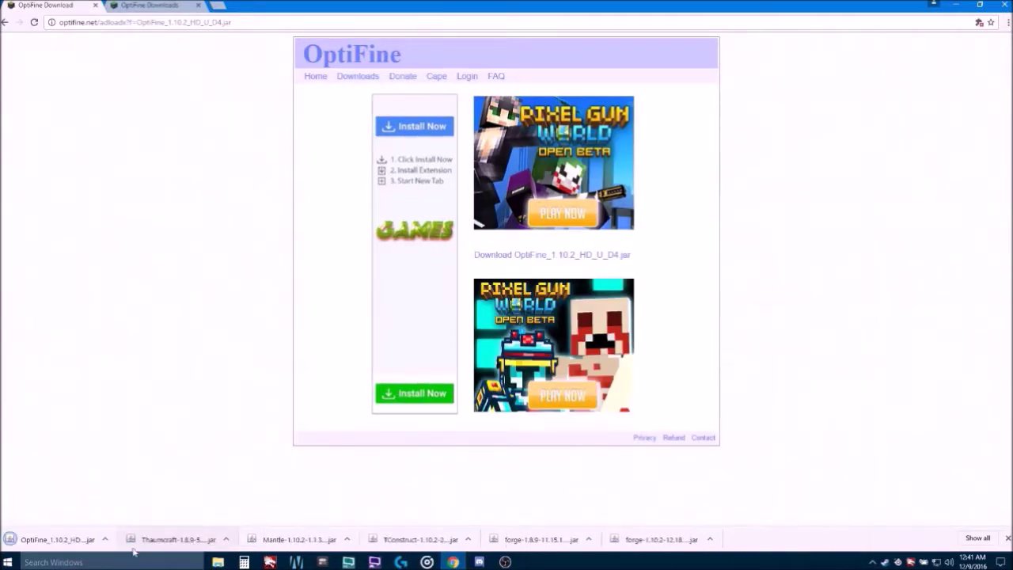
pyautogui.click(95, 5)
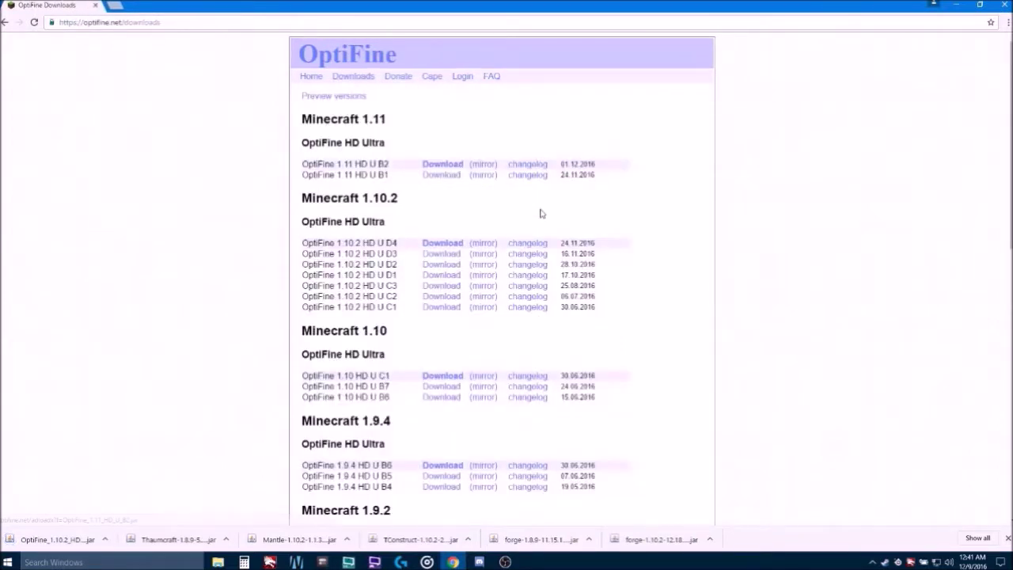
# Download OptiFine 1.8.9 HD U H6 through its mirror and keep the flagged jar file.
pyautogui.scroll(-10, 542, 214)
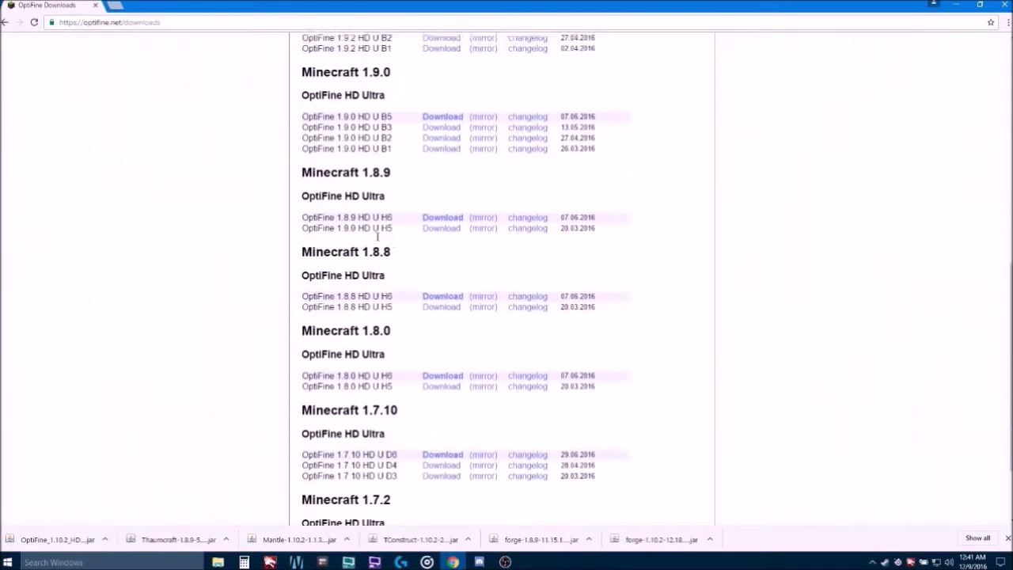
pyautogui.click(480, 214)
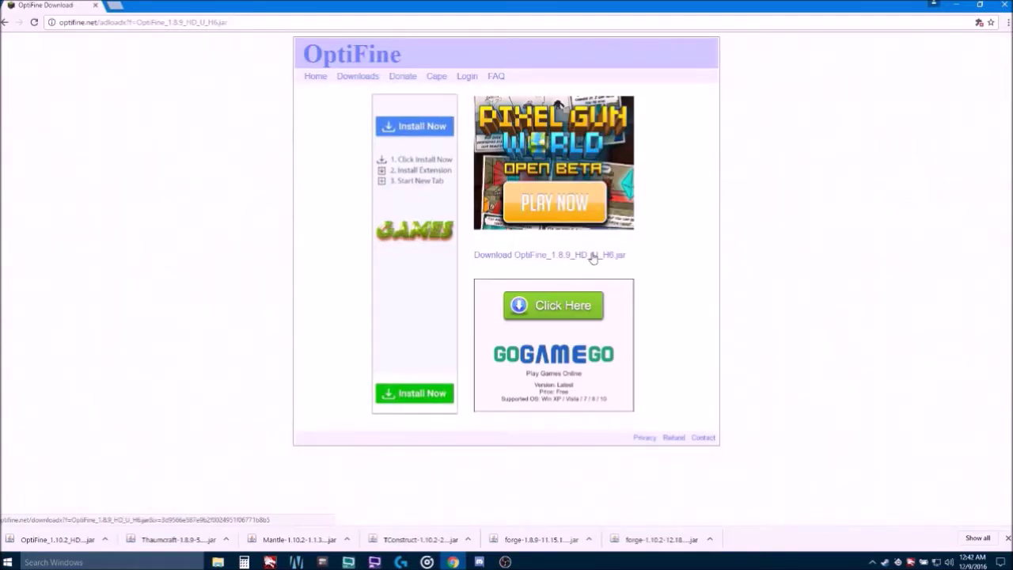
pyautogui.click(592, 255)
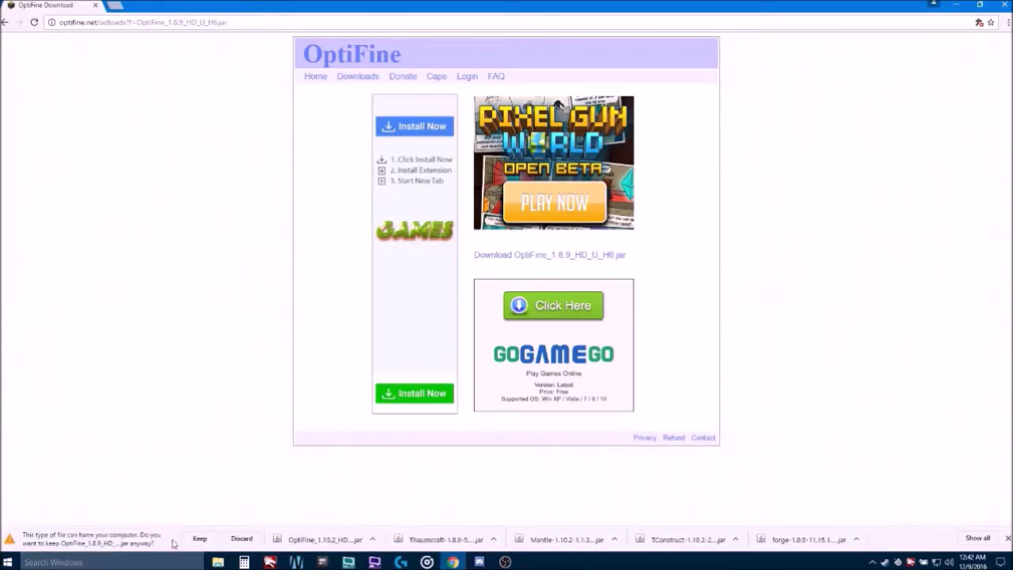
pyautogui.click(199, 538)
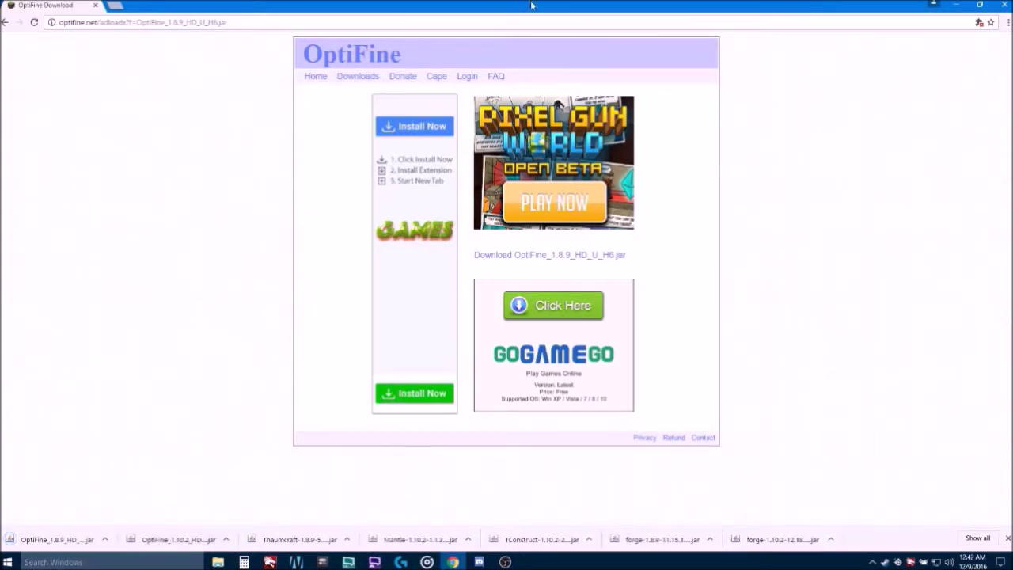
# Show the full list of downloads and snap the browser to one half of the screen beside the desktop.
pyautogui.click(978, 538)
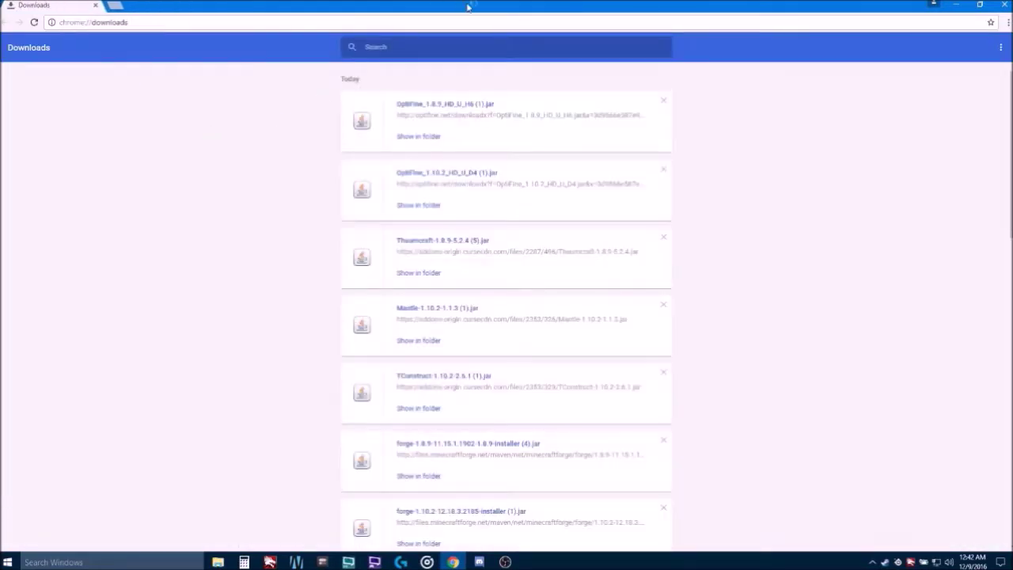
pyautogui.press('super+Right')
pyautogui.click(619, 322)
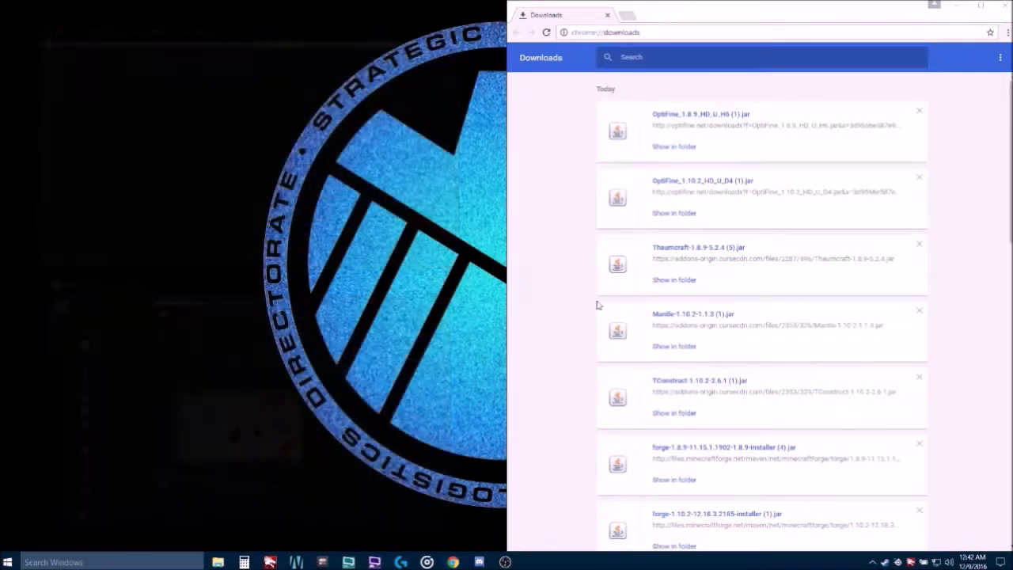
pyautogui.moveTo(630, 132); pyautogui.dragTo(633, 550)
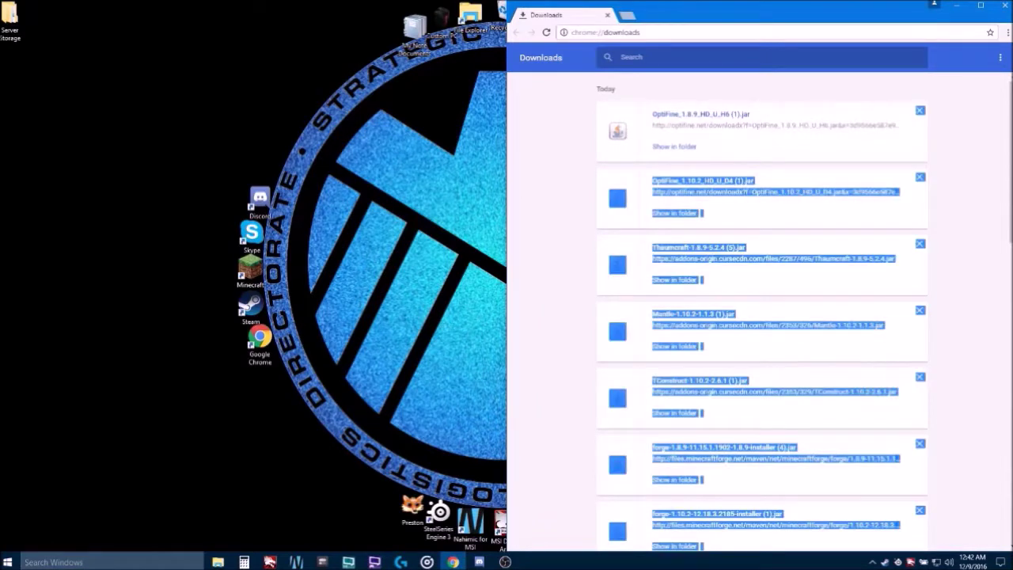
pyautogui.click(385, 174)
pyautogui.click(562, 166)
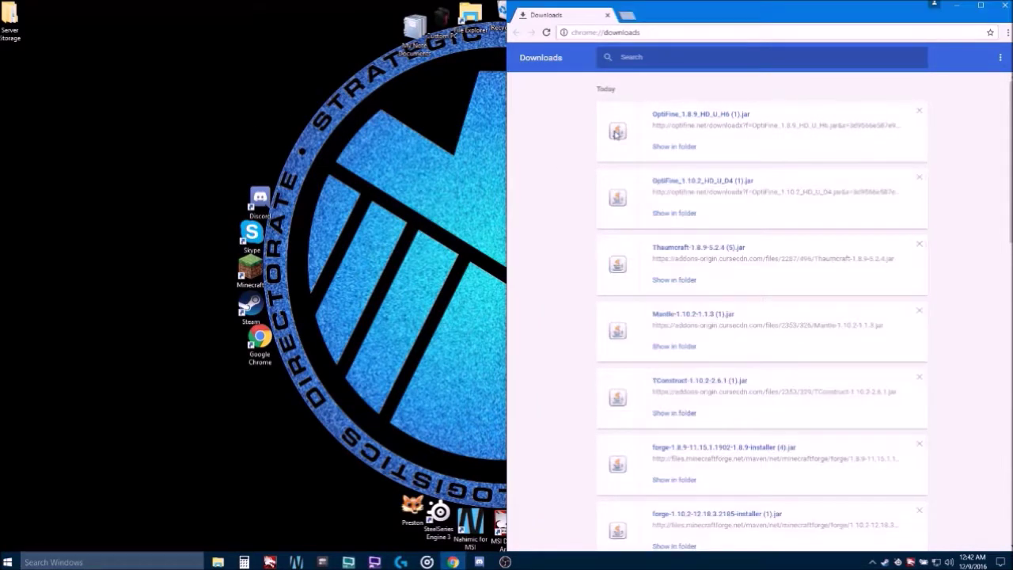
# Copy both OptiFine jars, the Thaumcraft jar and the Mantle jar from the downloads list onto the desktop.
pyautogui.moveTo(616, 133); pyautogui.dragTo(41, 144)
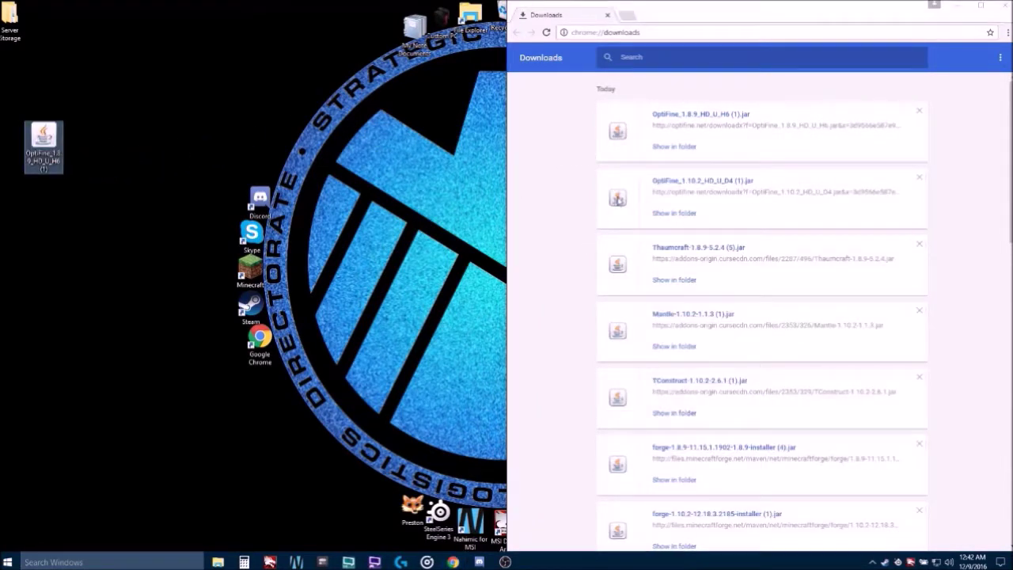
pyautogui.moveTo(619, 199); pyautogui.dragTo(93, 141)
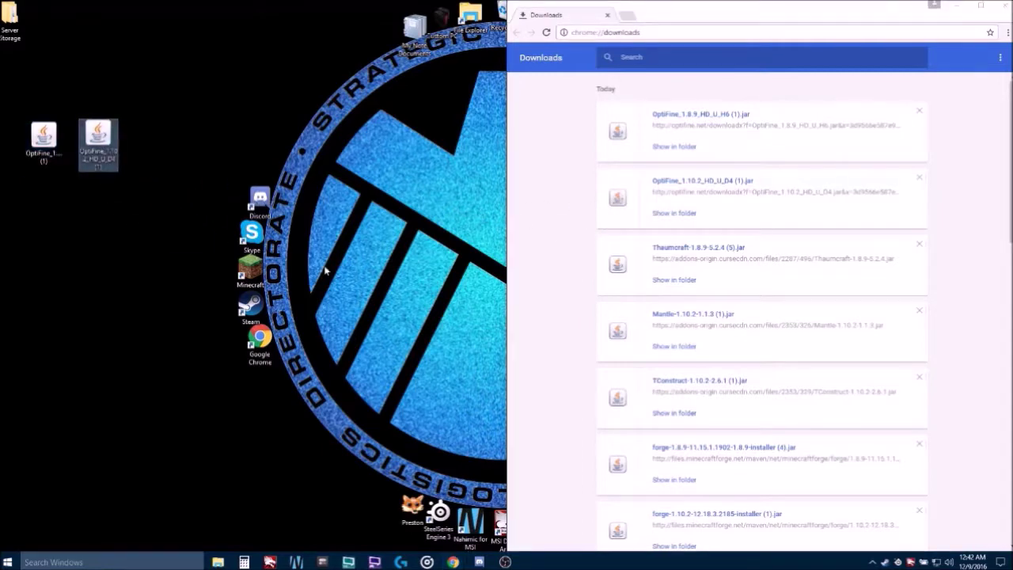
pyautogui.moveTo(634, 271); pyautogui.dragTo(44, 209)
pyautogui.moveTo(630, 339); pyautogui.dragTo(42, 271)
# Copy the TConstruct jar and the Forge 1.8.9 and 1.10.2 installers from the downloads list onto the desktop.
pyautogui.moveTo(547, 380); pyautogui.dragTo(601, 553)
pyautogui.click(416, 353)
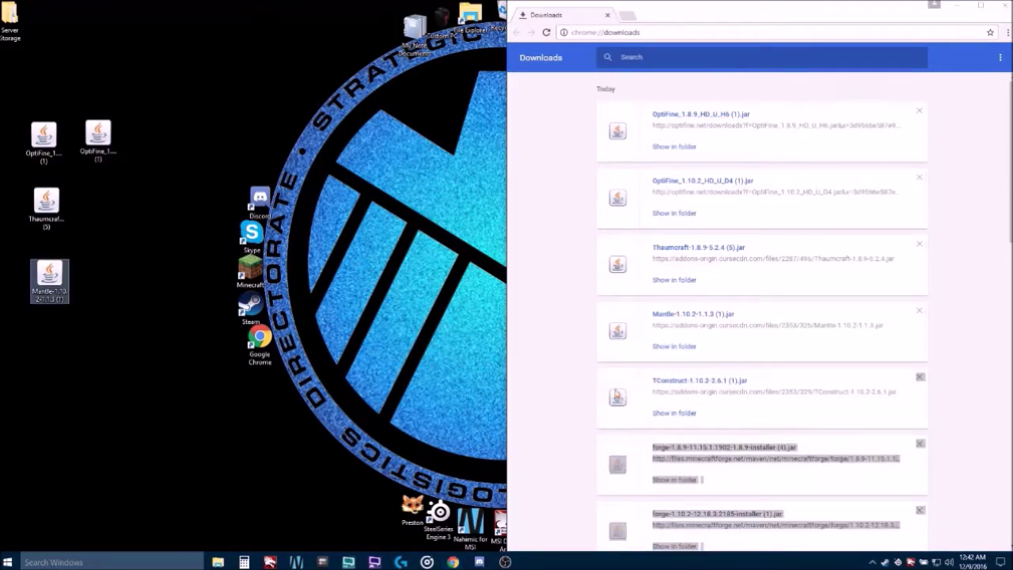
pyautogui.moveTo(616, 393); pyautogui.dragTo(103, 324)
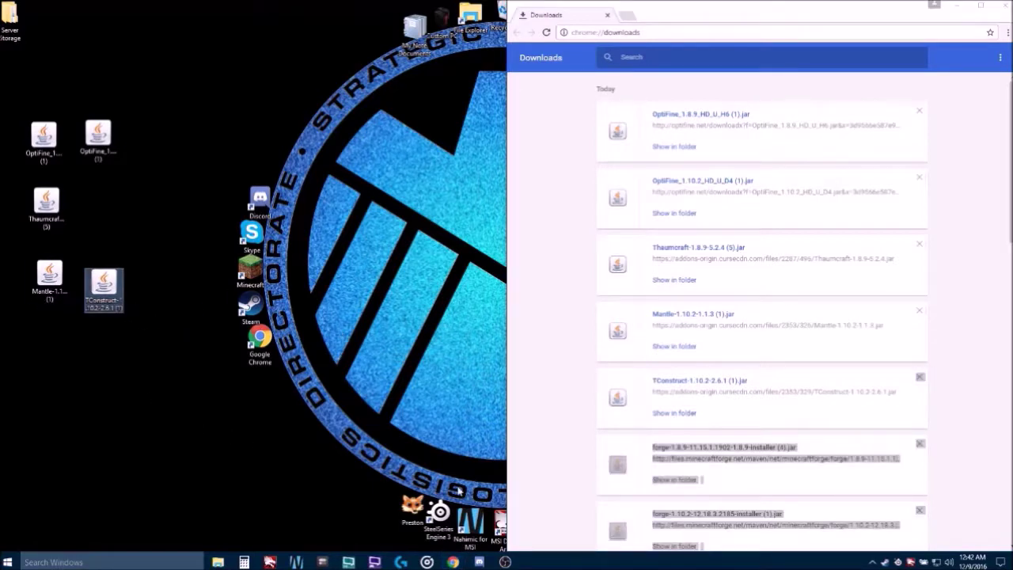
pyautogui.scroll(-1, 544, 504)
pyautogui.moveTo(549, 388); pyautogui.dragTo(50, 353)
pyautogui.click(572, 416)
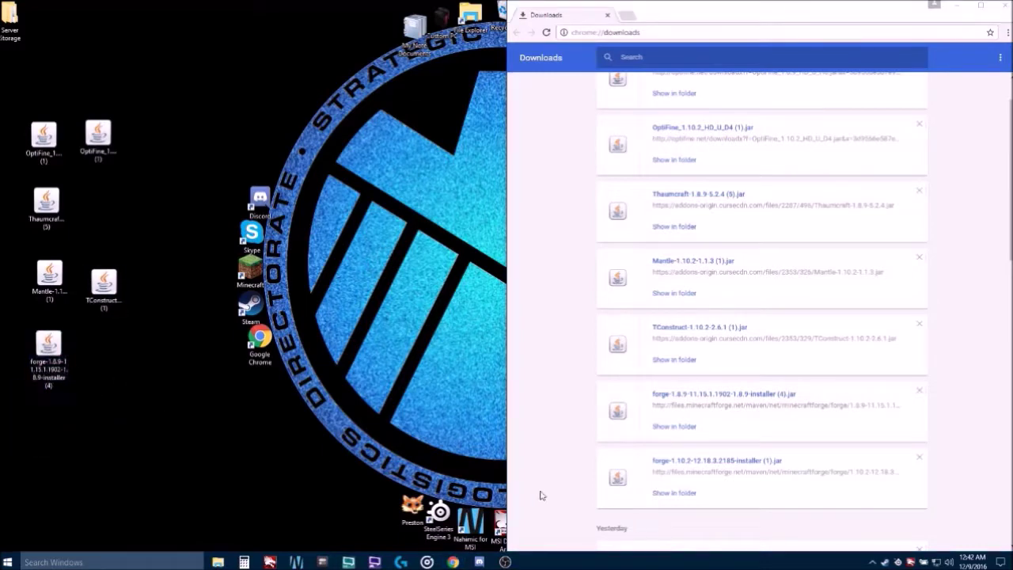
pyautogui.moveTo(617, 484); pyautogui.dragTo(96, 342)
# Move the TConstruct and OptiFine 1.10.2 icons closer to their neighbours on the desktop and close the browser.
pyautogui.moveTo(107, 285); pyautogui.dragTo(86, 273)
pyautogui.moveTo(91, 168); pyautogui.dragTo(76, 168)
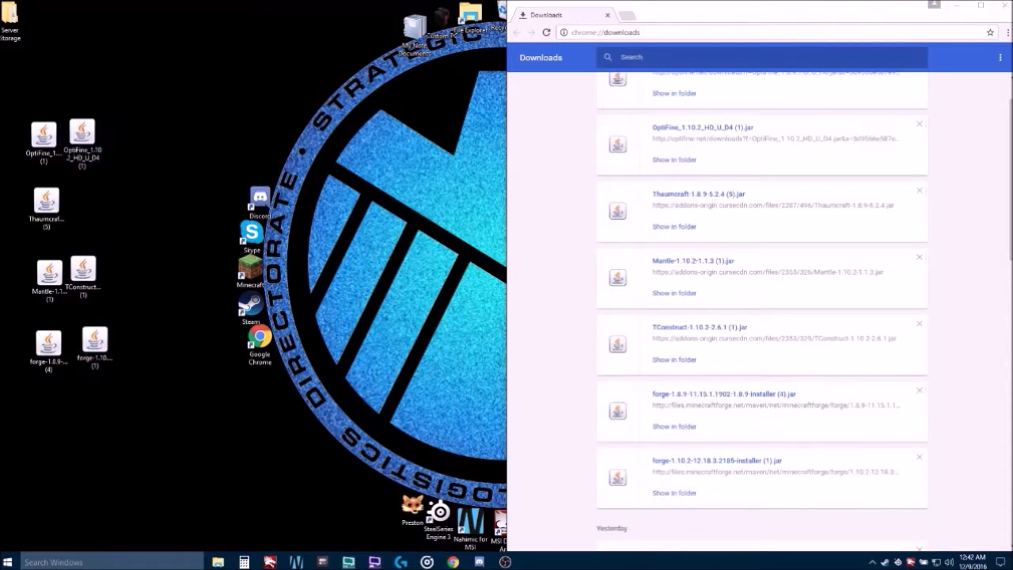
pyautogui.click(1002, 6)
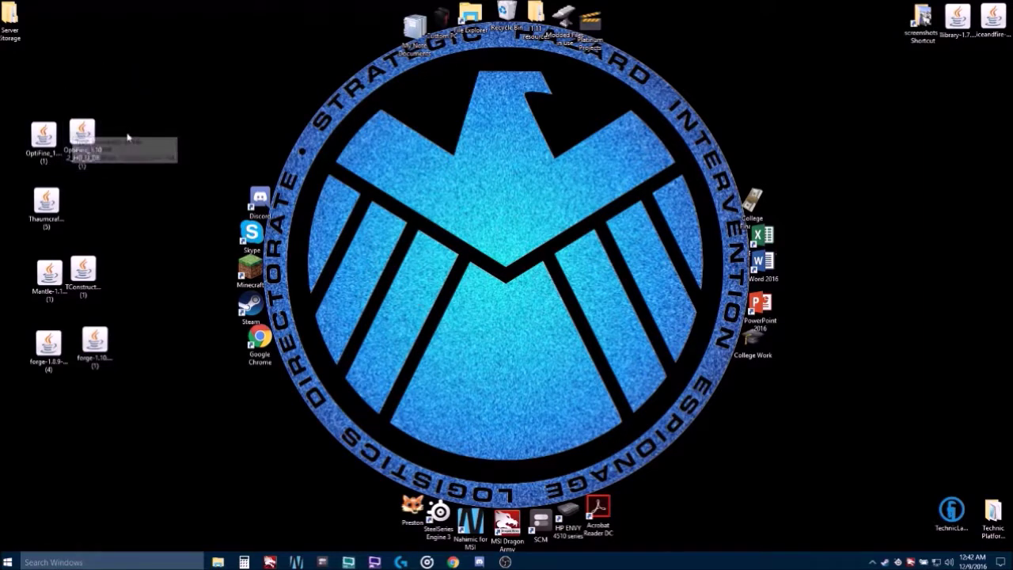
# Arrange the desktop jar icons in tight rows grouped as OptiFine, Thaumcraft, Mantle with TConstruct, and Forge.
pyautogui.moveTo(84, 135); pyautogui.dragTo(91, 151)
pyautogui.moveTo(46, 202); pyautogui.dragTo(43, 188)
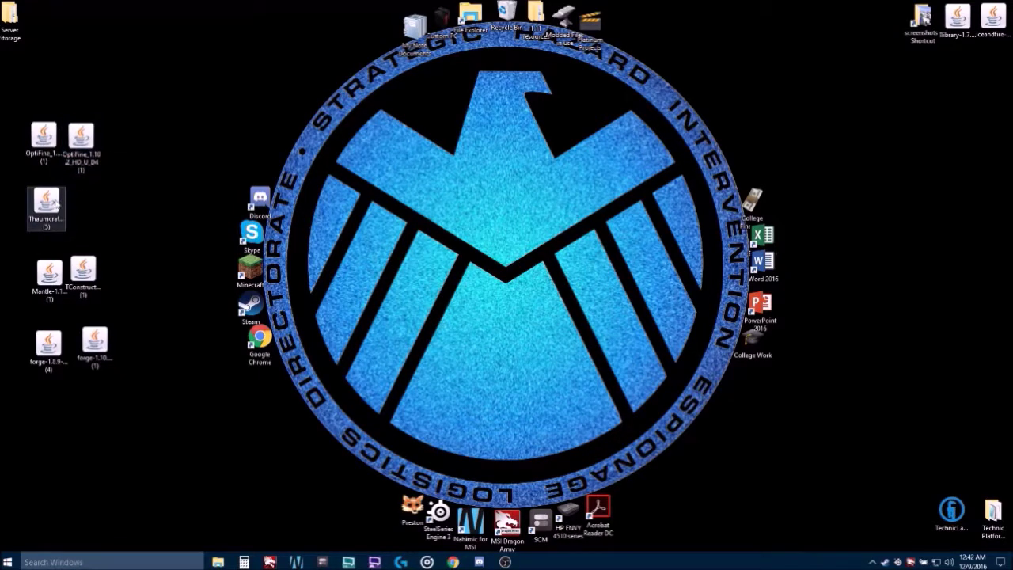
pyautogui.moveTo(48, 273); pyautogui.dragTo(41, 239)
pyautogui.moveTo(83, 271); pyautogui.dragTo(80, 241)
pyautogui.moveTo(46, 339); pyautogui.dragTo(45, 291)
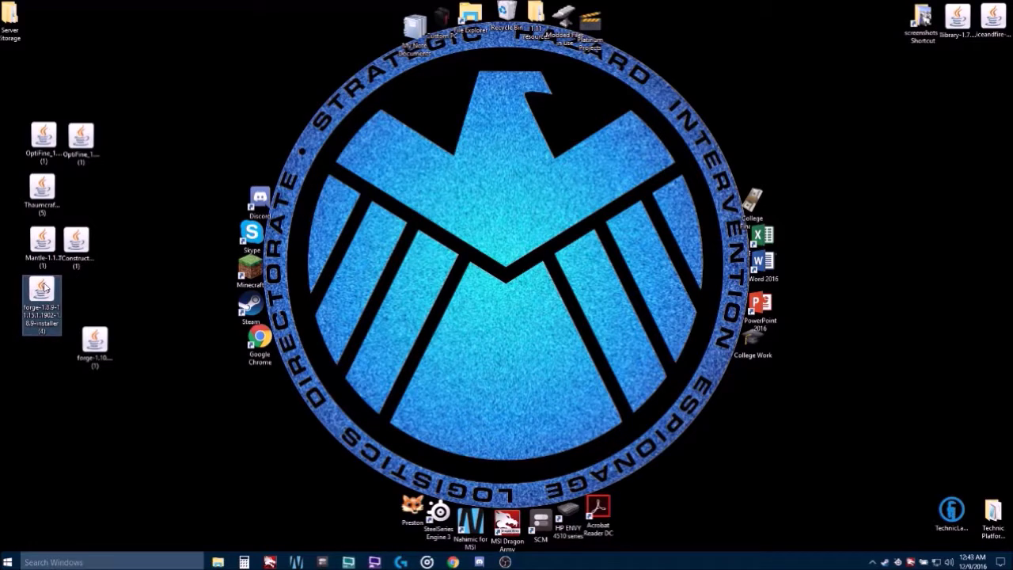
pyautogui.moveTo(95, 348); pyautogui.dragTo(76, 295)
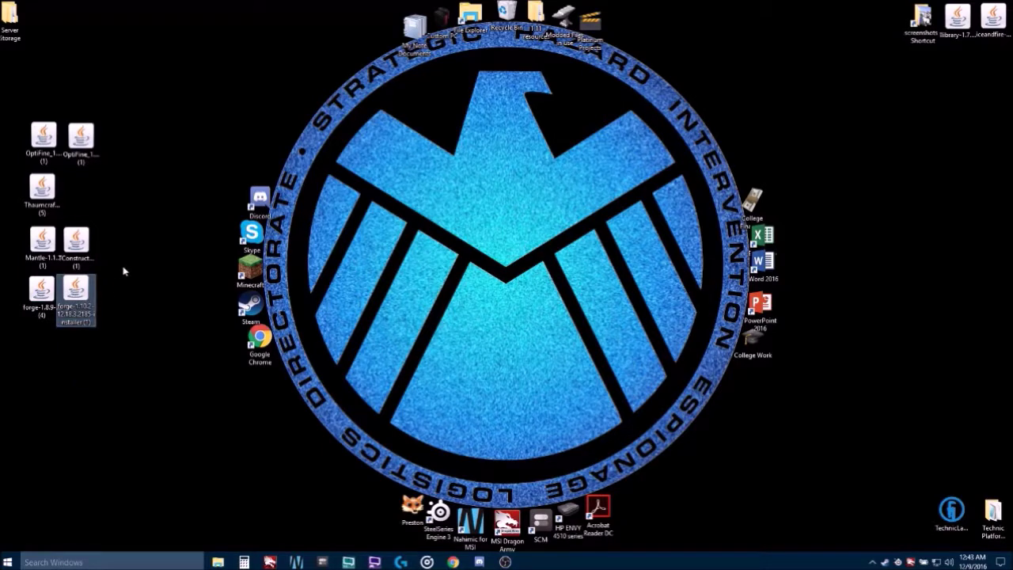
pyautogui.click(133, 247)
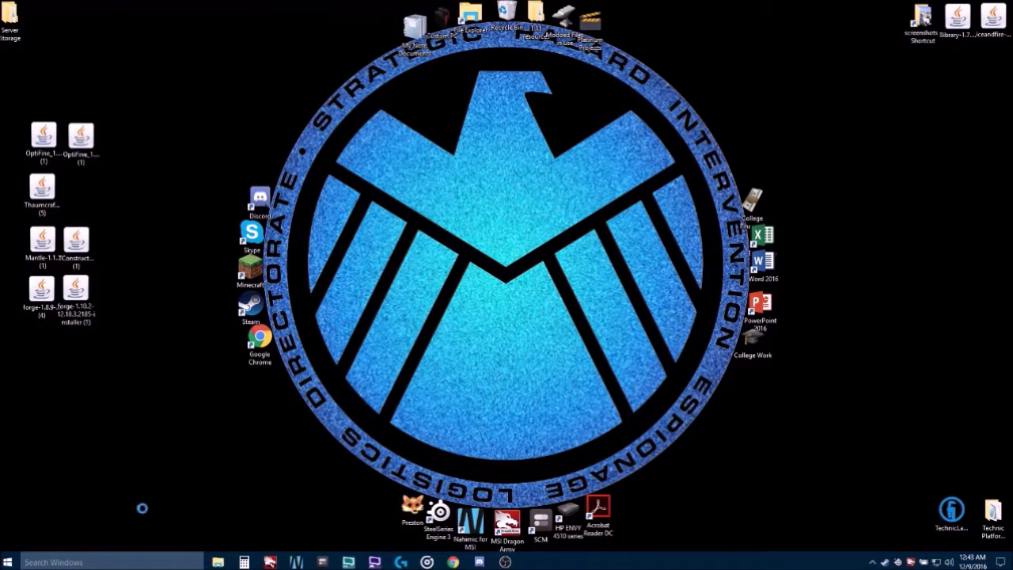
# Open the roaming AppData folder from the Run dialog and go into its .minecraft folder in a maximized window.
pyautogui.press('super+r')
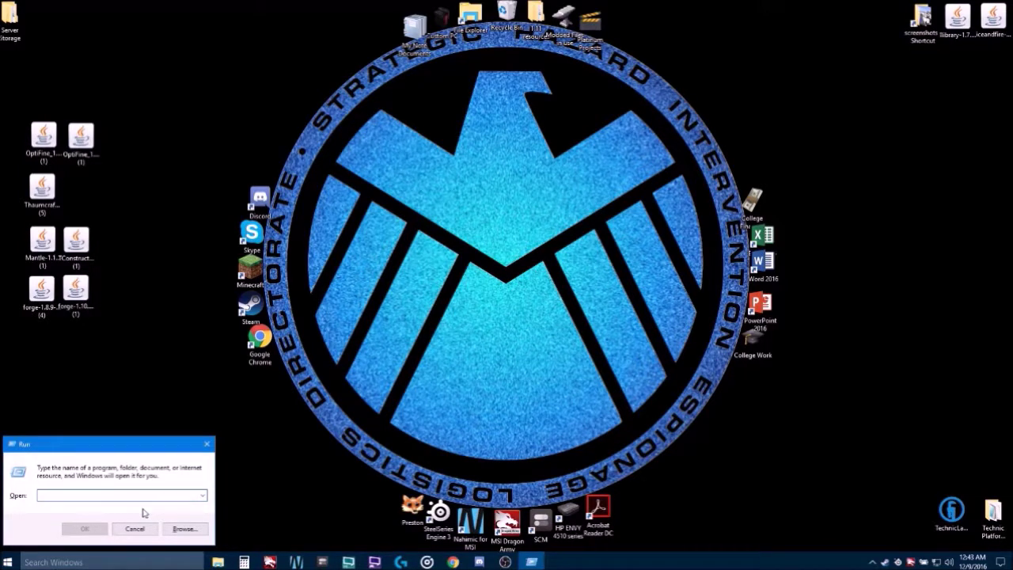
pyautogui.write('%%')
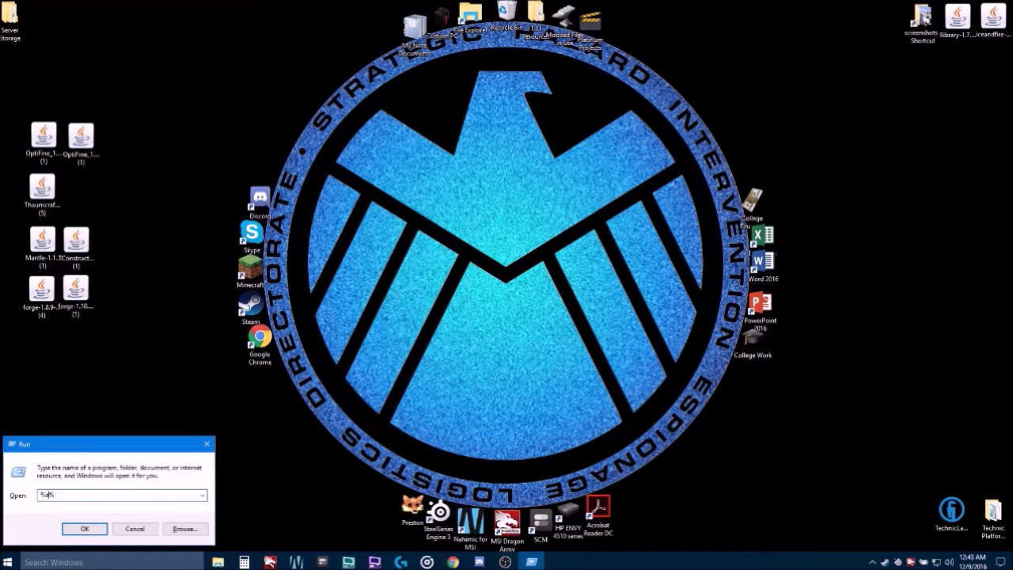
pyautogui.press('Return')
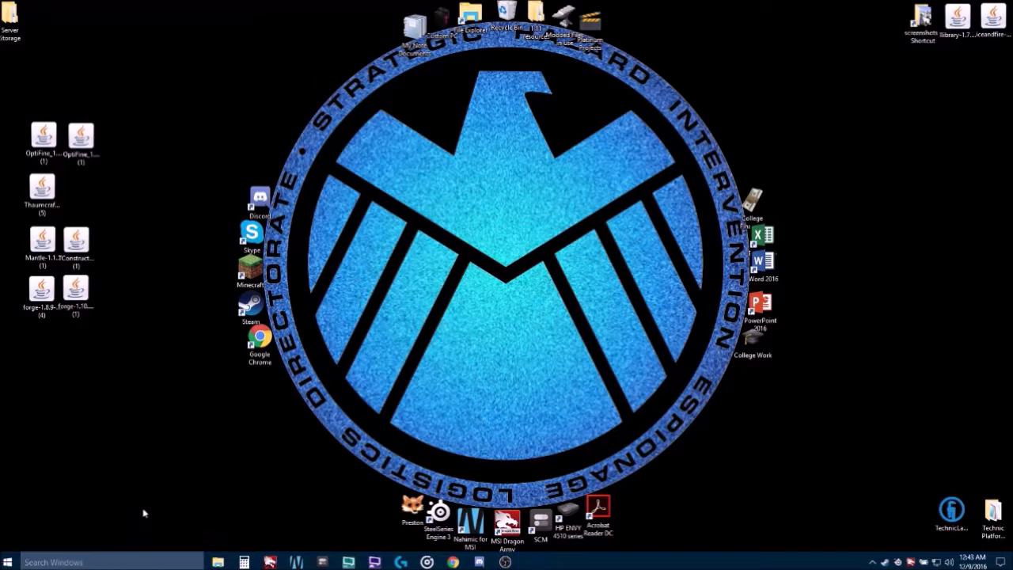
pyautogui.moveTo(477, 60); pyautogui.dragTo(477, 2)
pyautogui.doubleClick(249, 65)
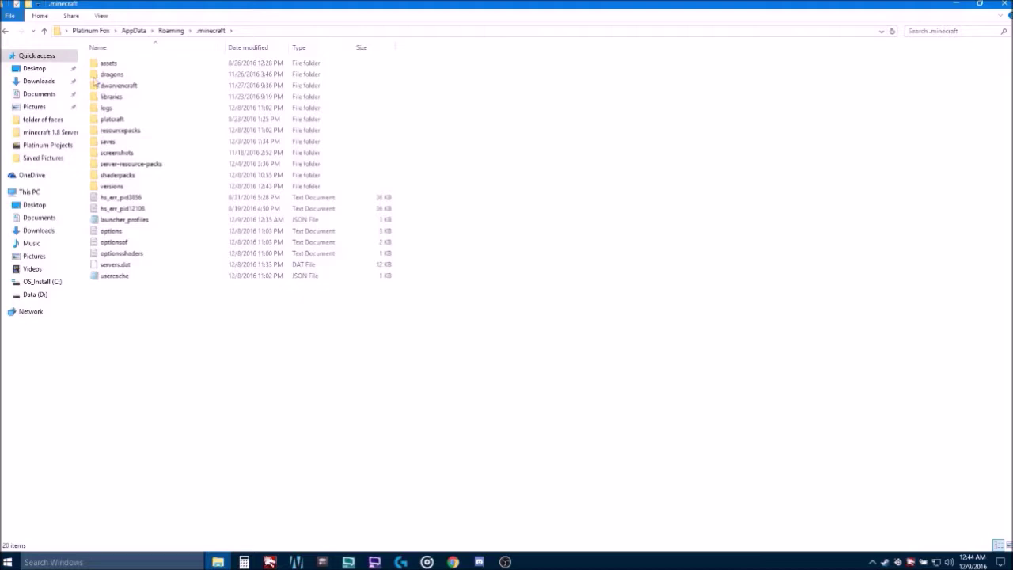
# Create a new folder named thuamcraft inside the .minecraft folder.
pyautogui.rightClick(139, 310)
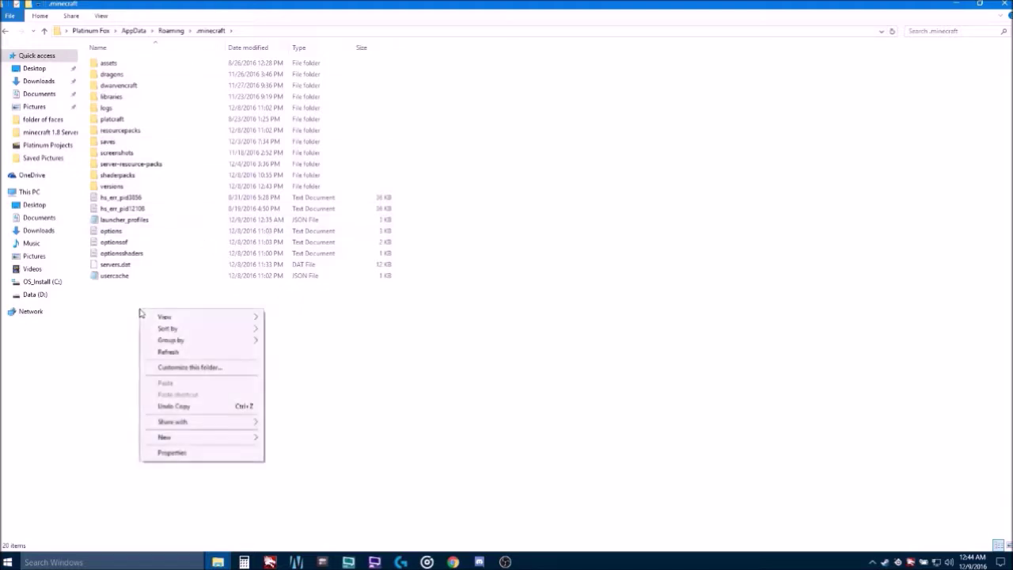
pyautogui.moveTo(199, 440)
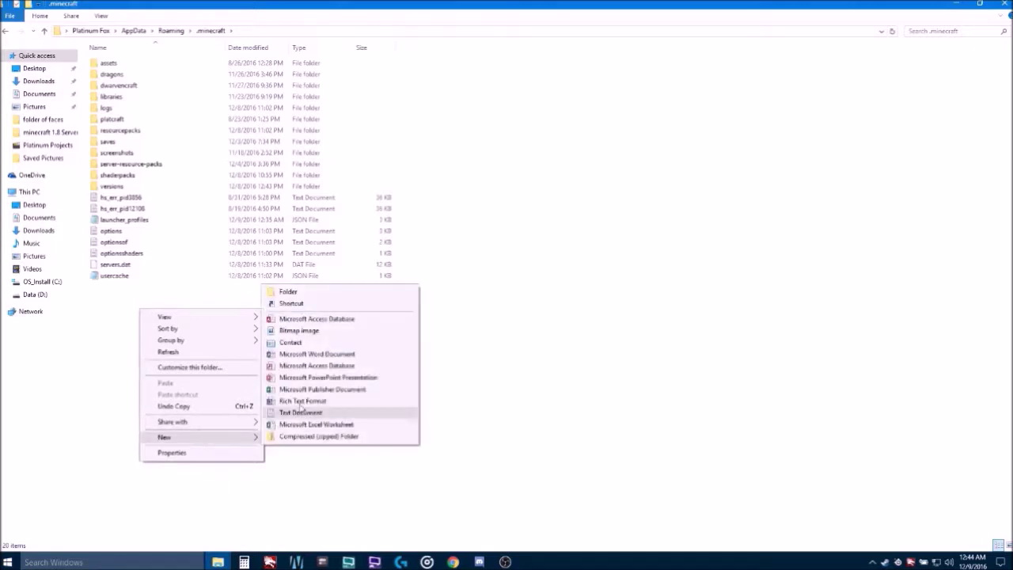
pyautogui.click(305, 295)
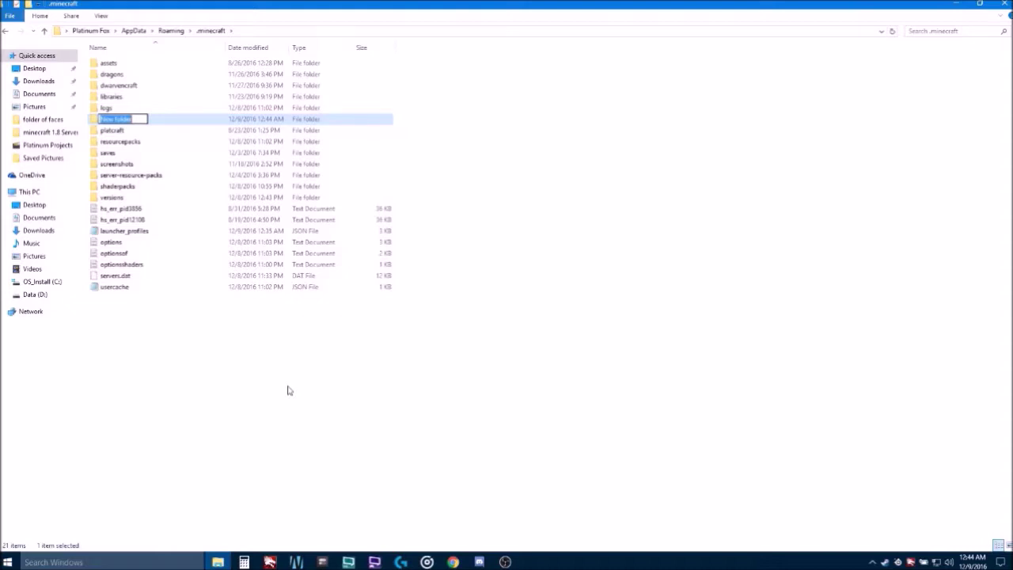
pyautogui.write('thuamcraft')
pyautogui.press('Return')
# Create another folder named tinkersconstruct inside the .minecraft folder.
pyautogui.rightClick(168, 376)
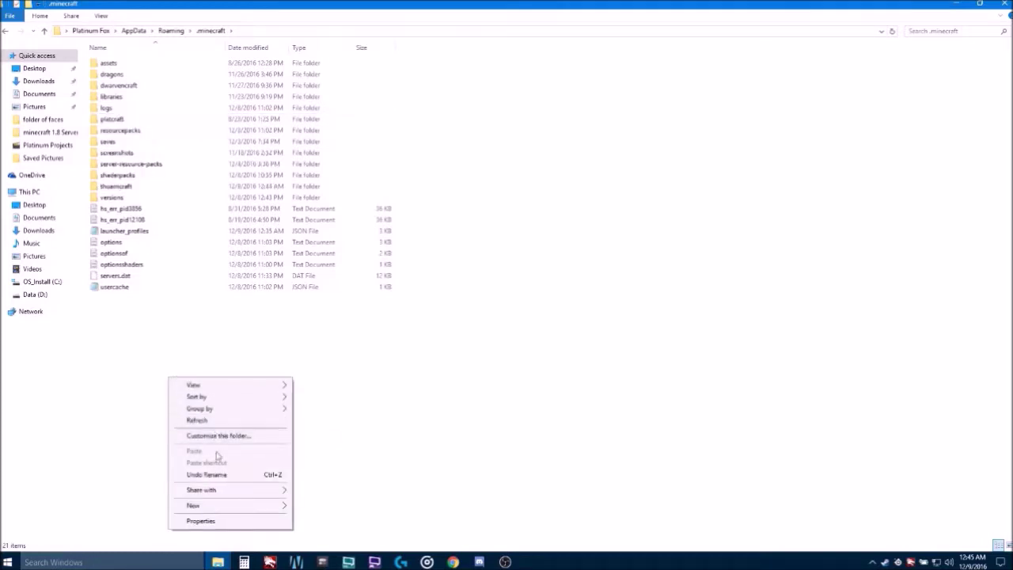
pyautogui.moveTo(237, 504)
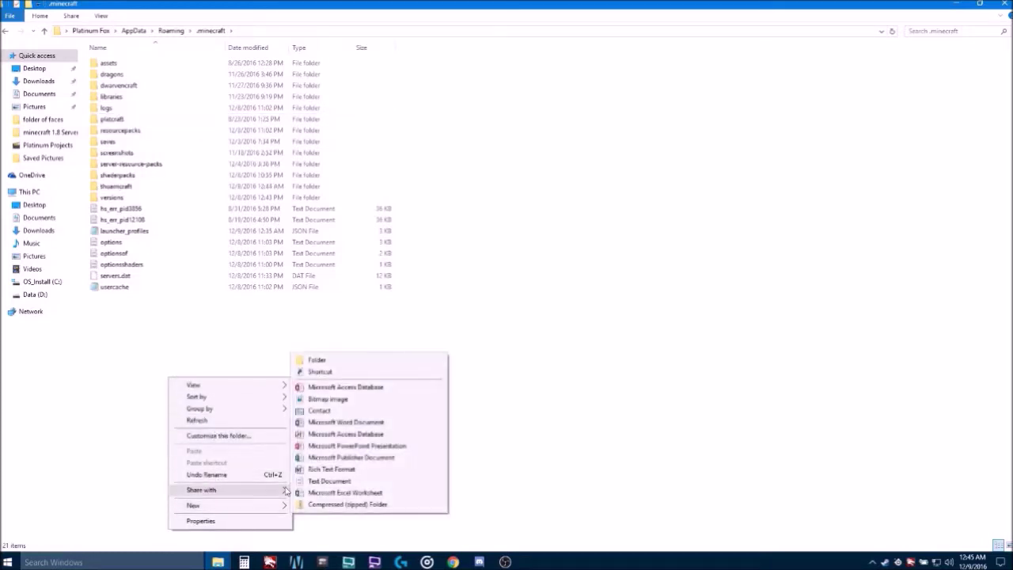
pyautogui.click(350, 361)
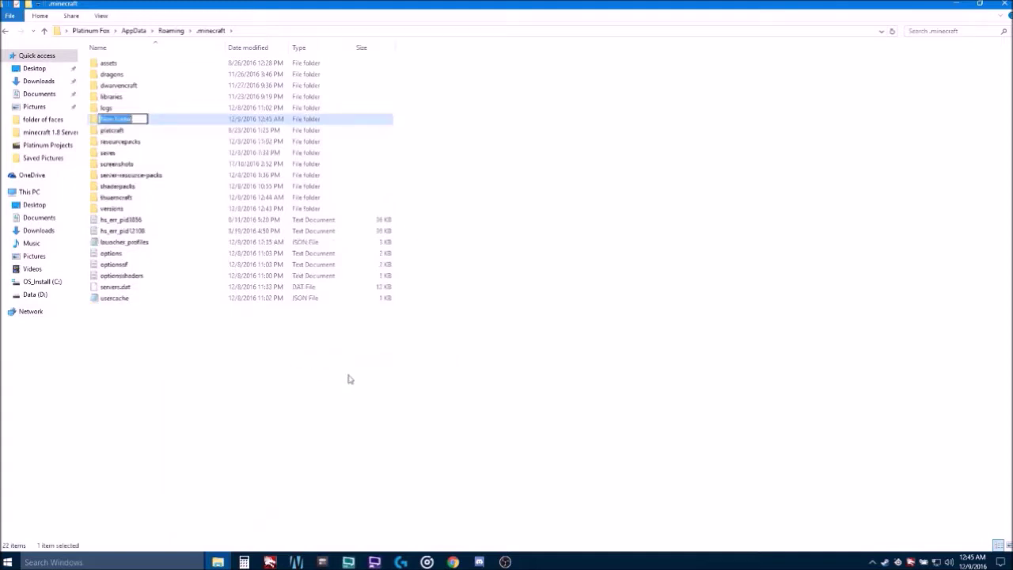
pyautogui.write('tinkersconstruct')
pyautogui.click(348, 380)
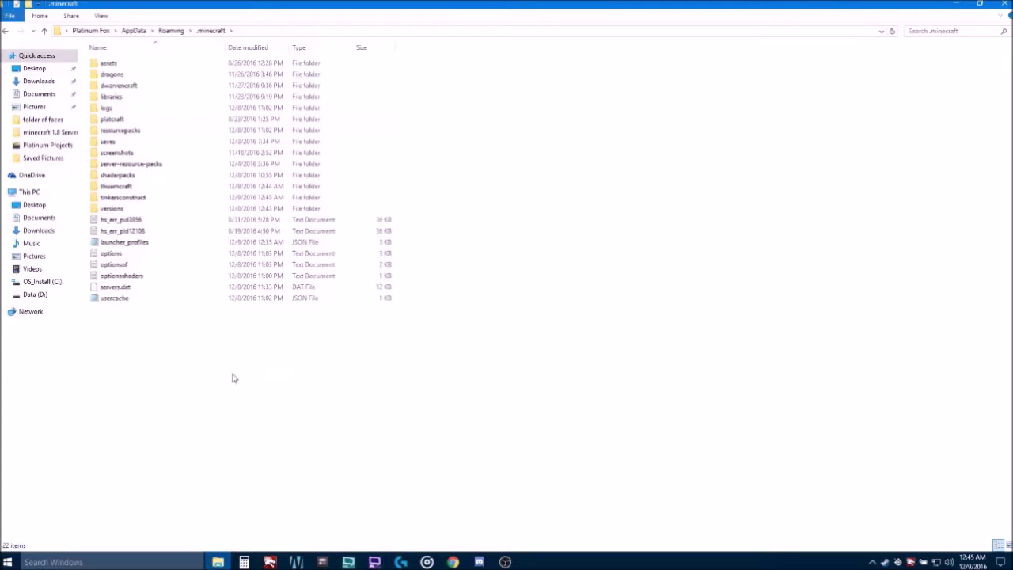
# Look inside the tinkersconstruct folder, go back to .minecraft and close the File Explorer window.
pyautogui.doubleClick(163, 198)
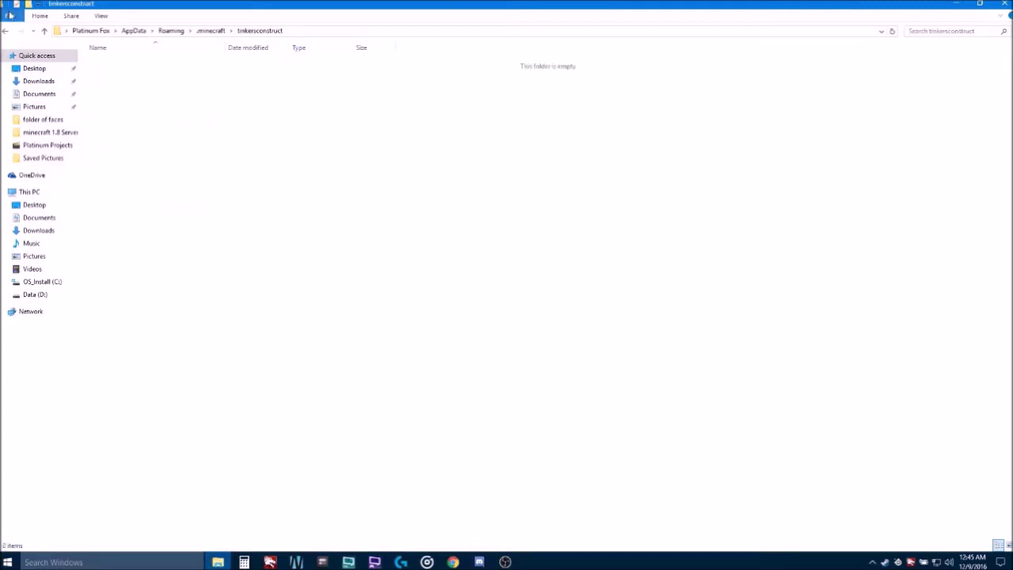
pyautogui.click(5, 31)
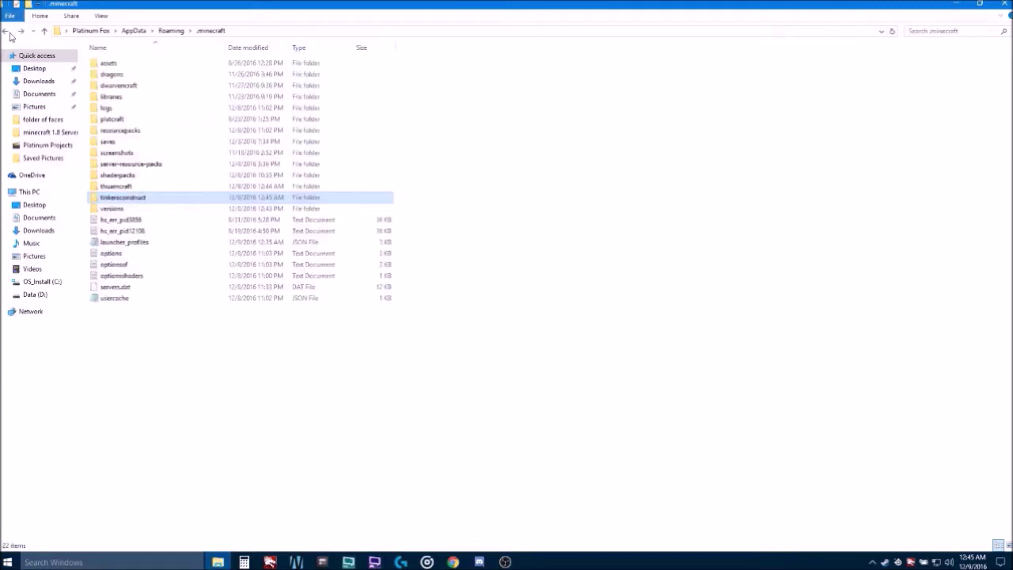
pyautogui.click(1002, 3)
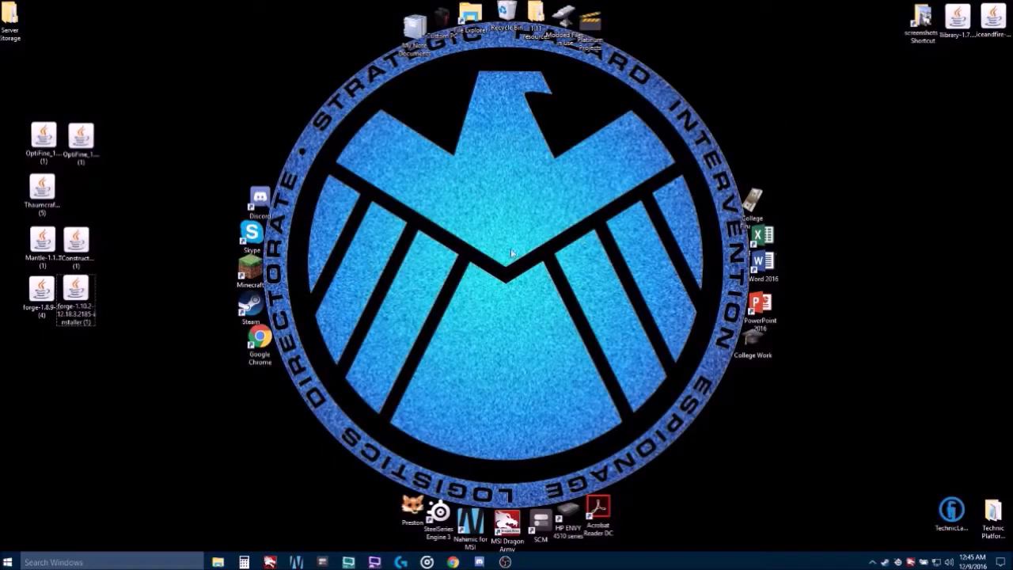
# Open the Minecraft launcher and start a new profile named thuamcraft.
pyautogui.click(243, 272)
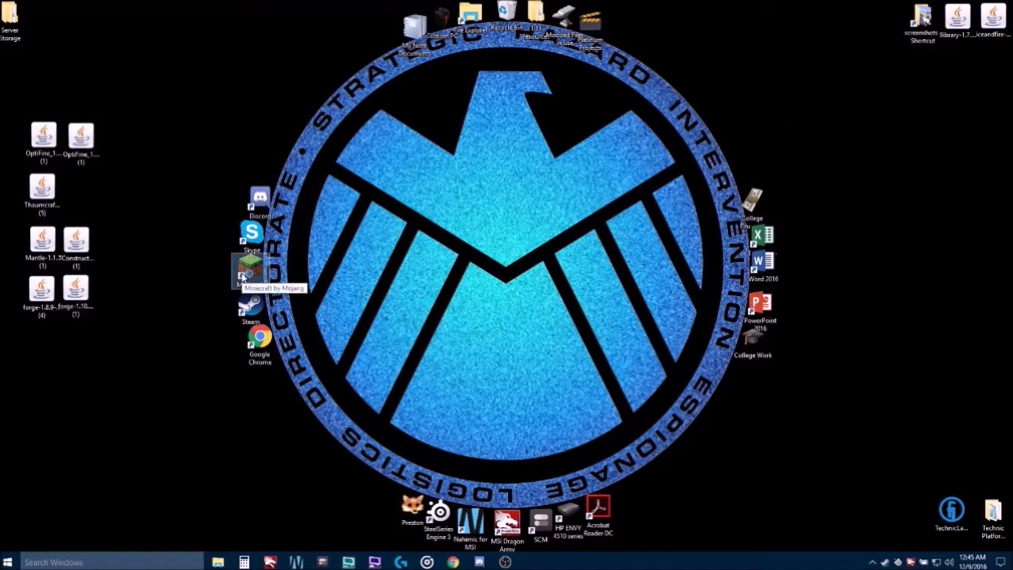
pyautogui.doubleClick(247, 269)
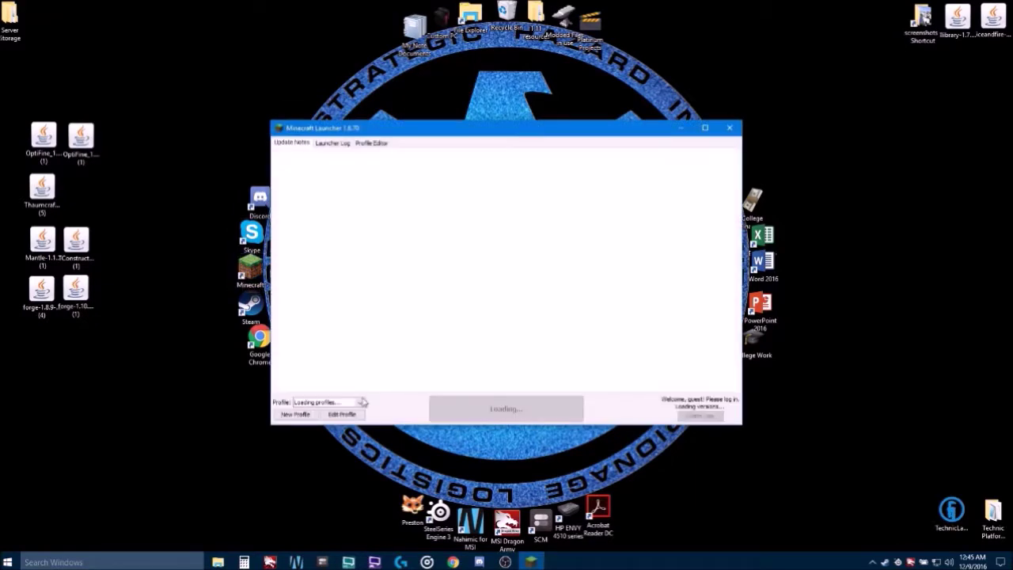
pyautogui.click(301, 417)
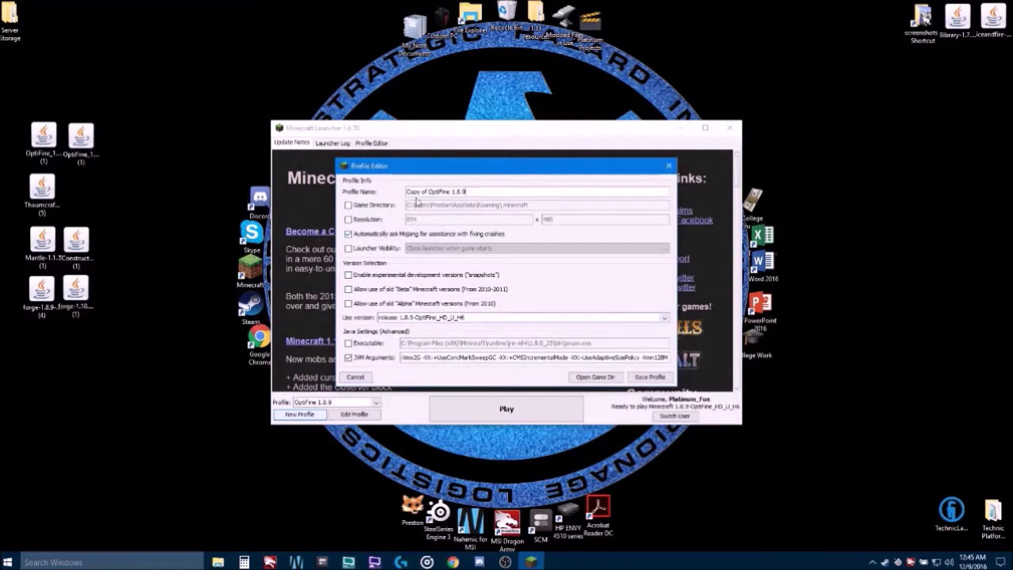
pyautogui.moveTo(467, 192); pyautogui.dragTo(387, 197)
pyautogui.write('Thaumc')
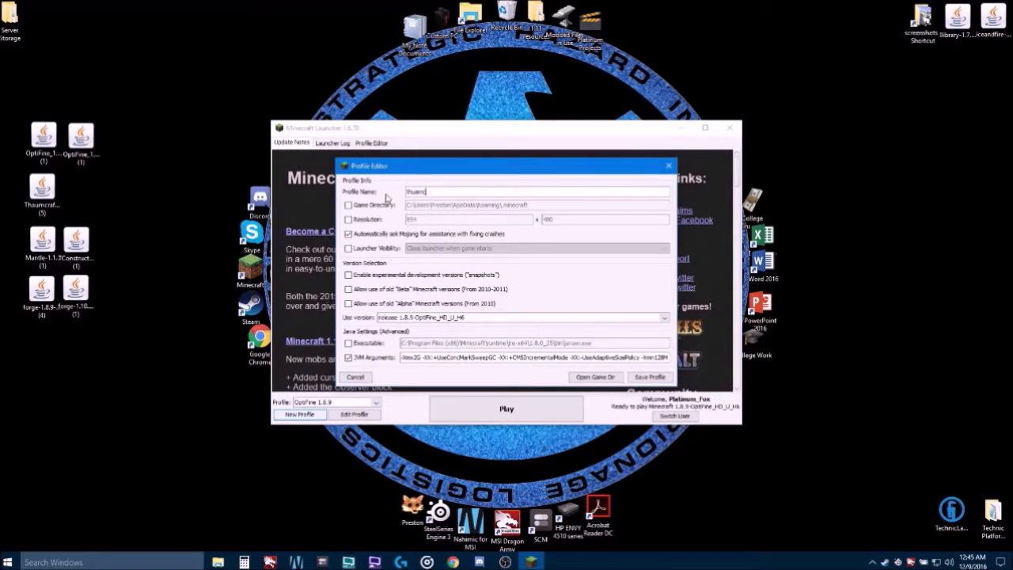
pyautogui.write('raft')
# Enable a custom game directory for the profile and point it to the thuamcraft folder inside .minecraft.
pyautogui.click(349, 206)
pyautogui.click(539, 205)
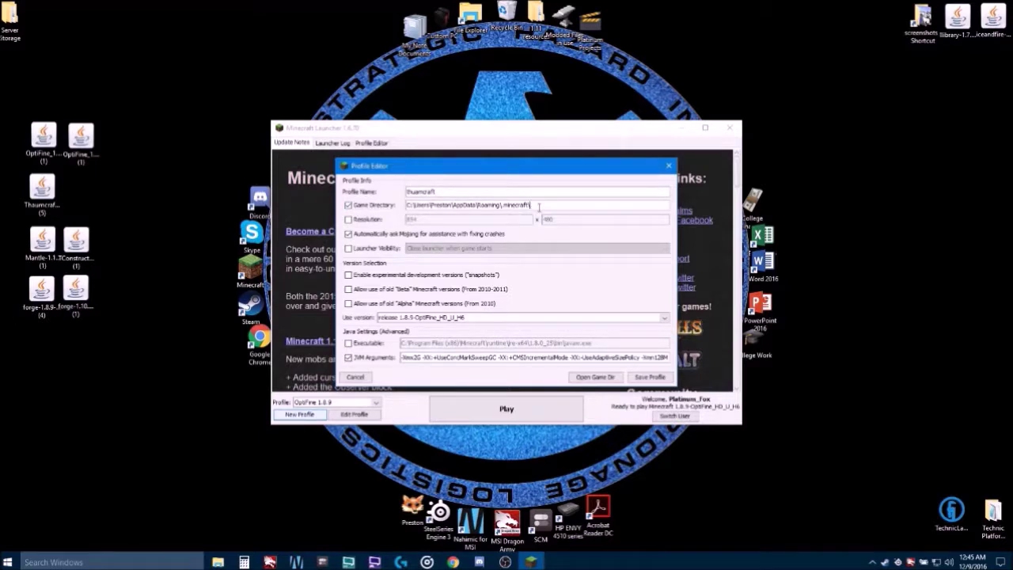
pyautogui.write('thau')
pyautogui.write('mcraft')
# Set the thuamcraft profile's version to release 1.8.9, leaving the old beta versions disallowed.
pyautogui.click(510, 317)
pyautogui.scroll(2, 425, 361)
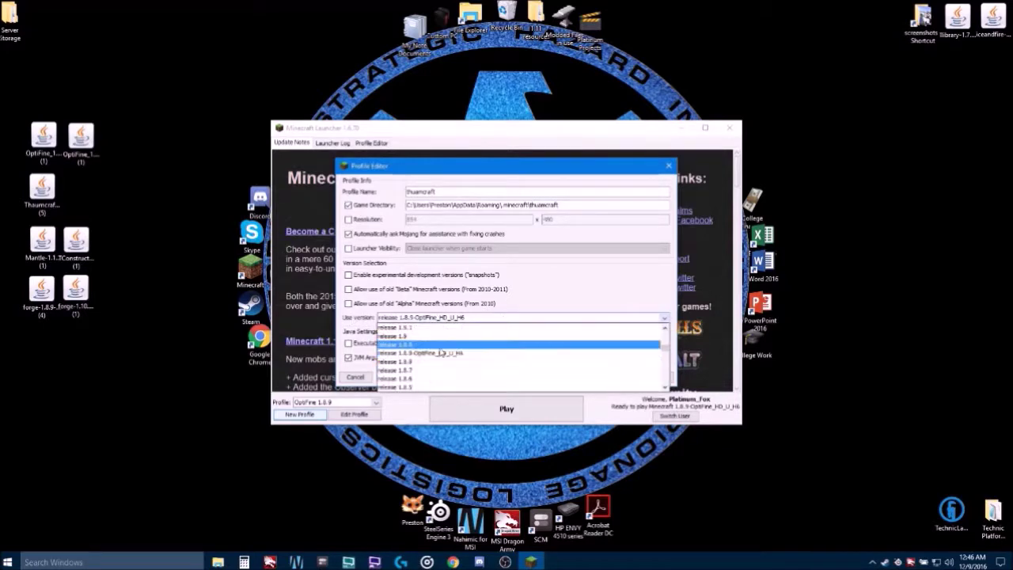
pyautogui.click(441, 349)
pyautogui.click(522, 291)
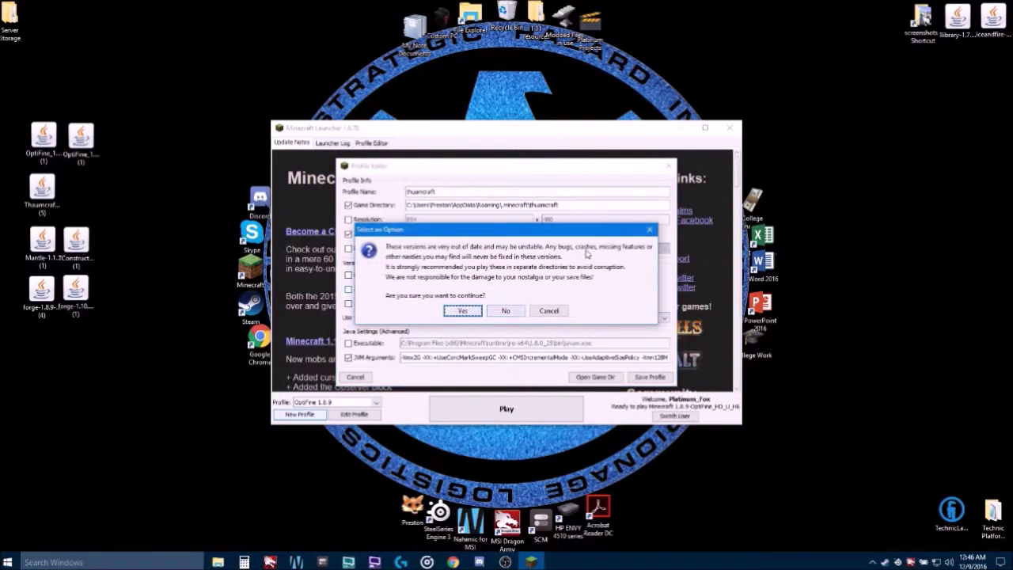
pyautogui.click(649, 230)
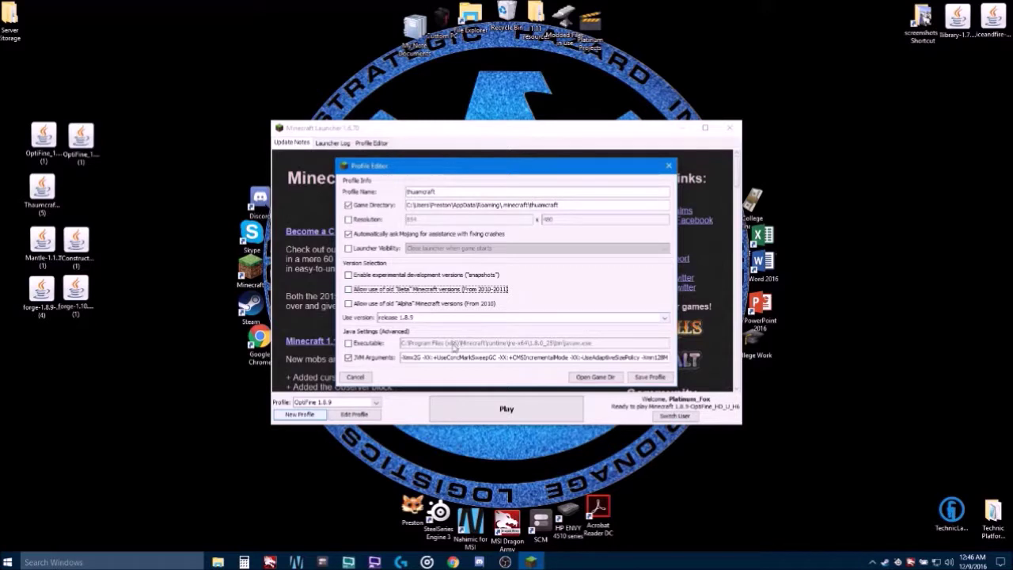
# Set the maximum memory in the profile's JVM arguments to 4G.
pyautogui.click(417, 360)
pyautogui.press('BackSpace')
pyautogui.write('4')
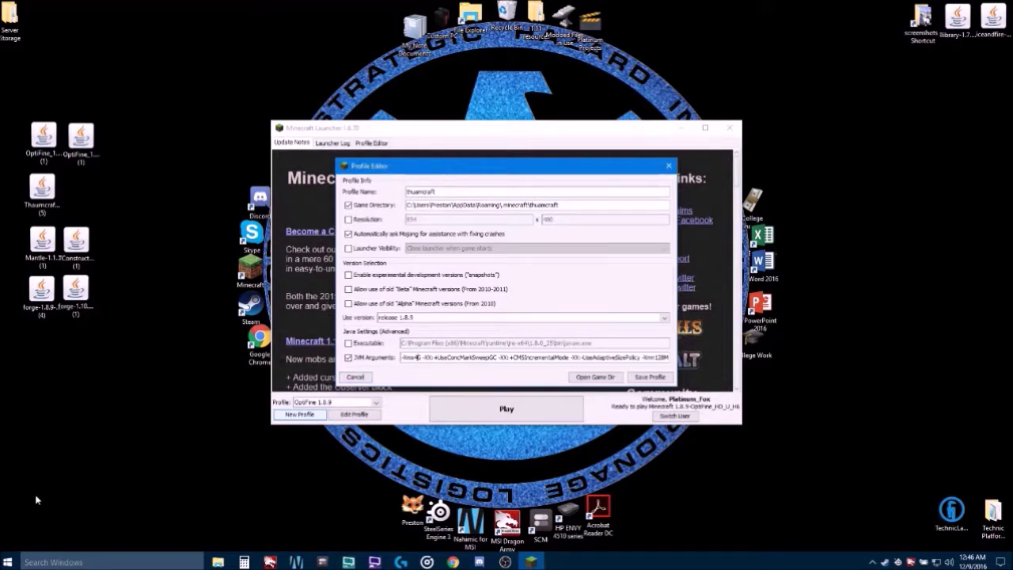
# Check the computer's installed RAM in the Windows System information, close it and save the thuamcraft profile.
pyautogui.rightClick(7, 561)
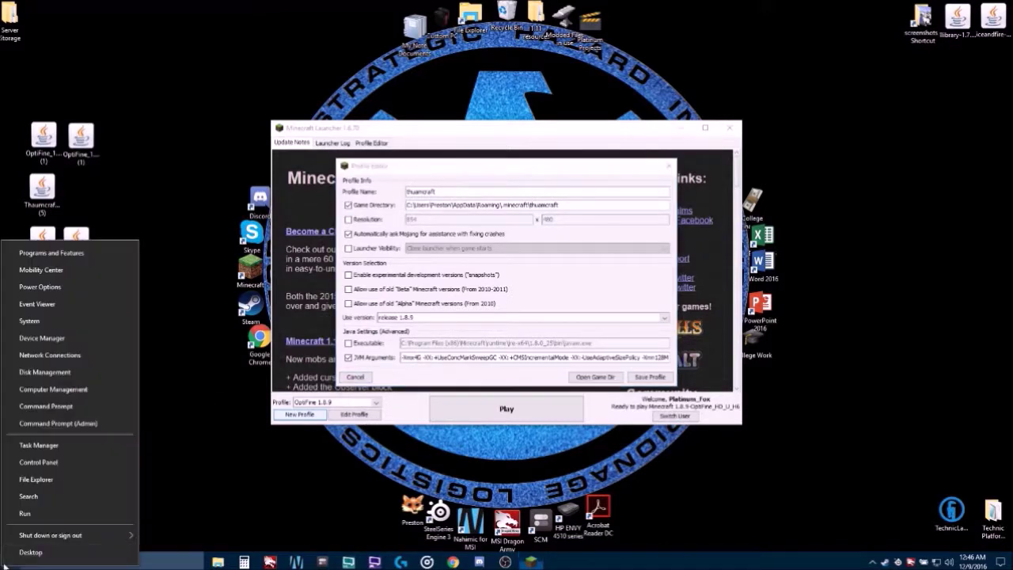
pyautogui.click(68, 322)
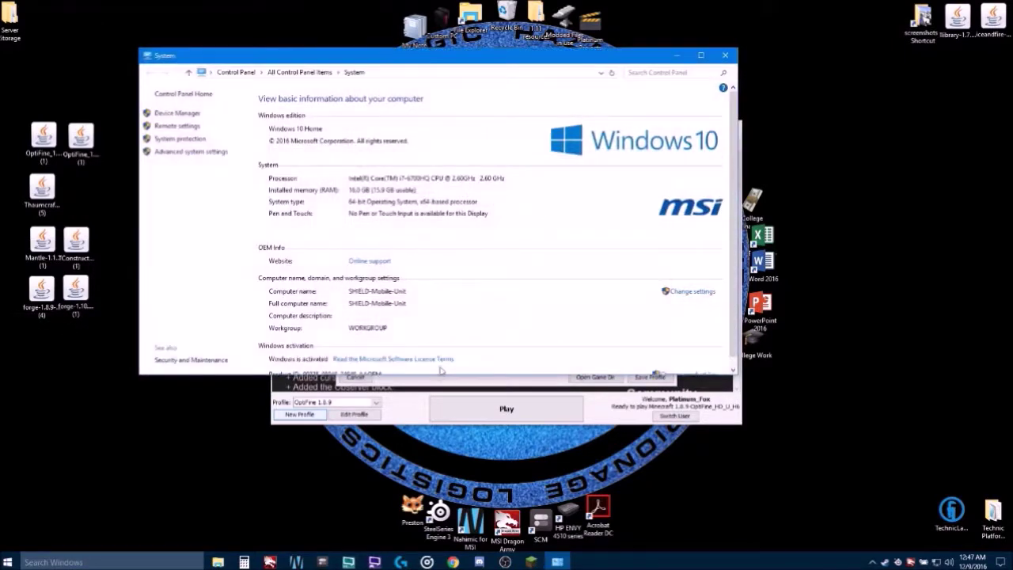
pyautogui.moveTo(198, 366); pyautogui.dragTo(224, 222)
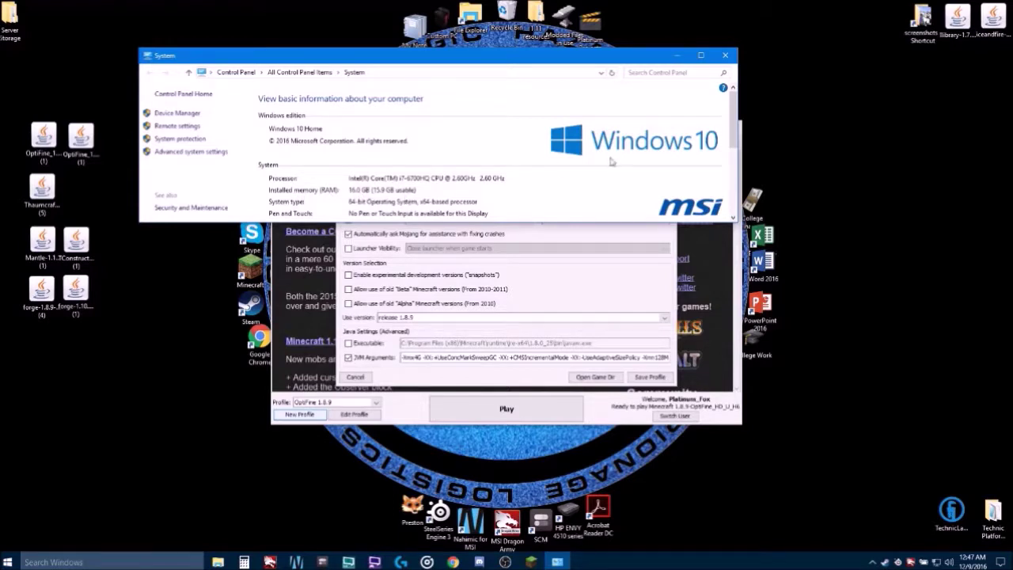
pyautogui.click(717, 55)
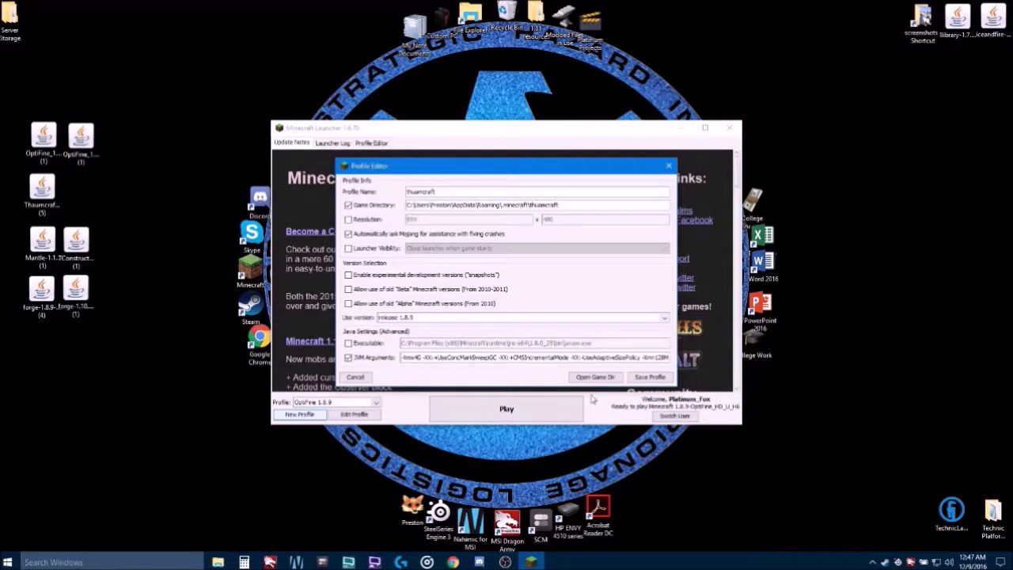
pyautogui.click(650, 378)
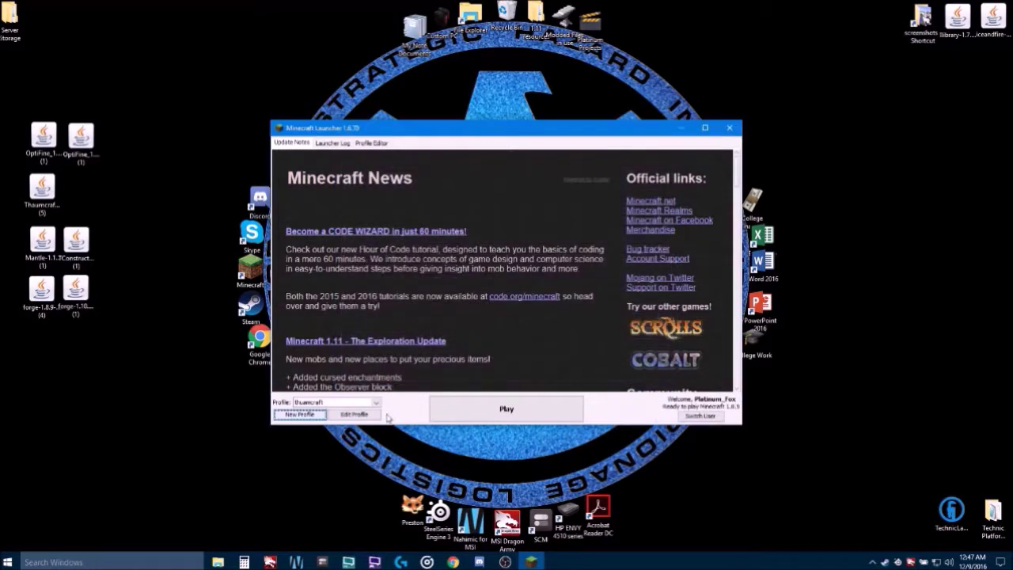
# Start a new profile named tinkers construct with its game directory set to the tinkersconstruct folder inside .minecraft.
pyautogui.click(297, 416)
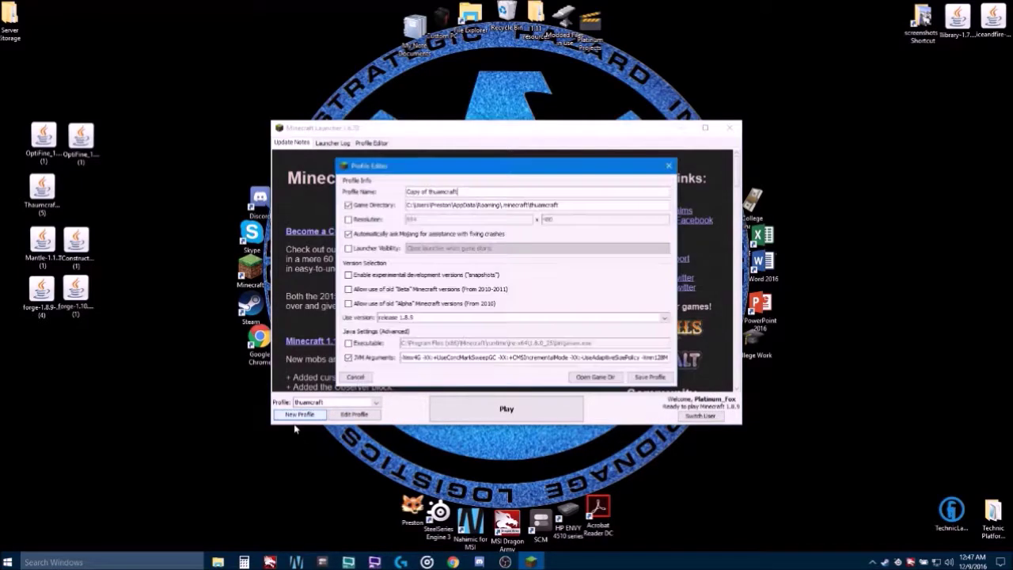
pyautogui.moveTo(470, 190); pyautogui.dragTo(390, 195)
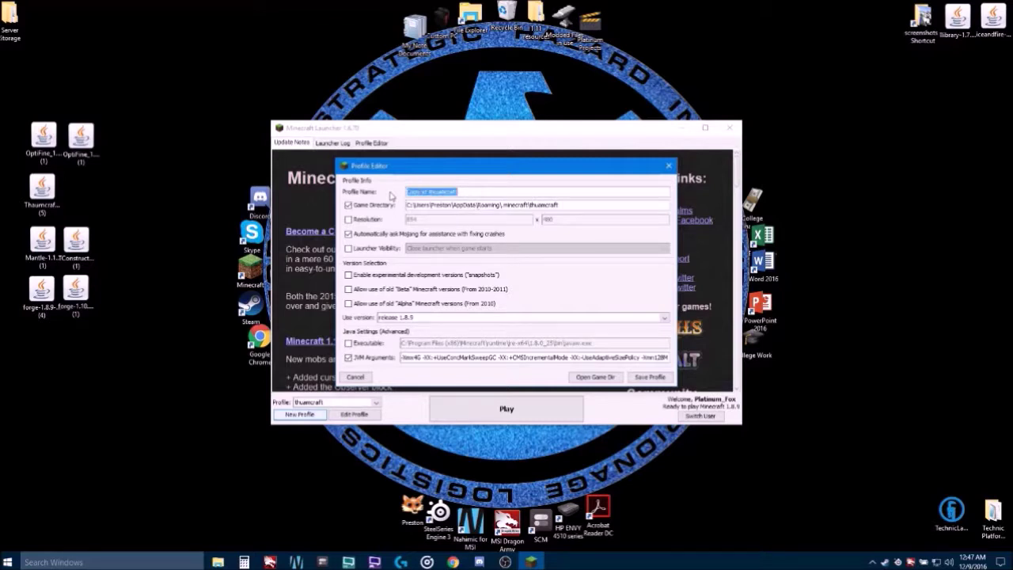
pyautogui.press('BackSpace')
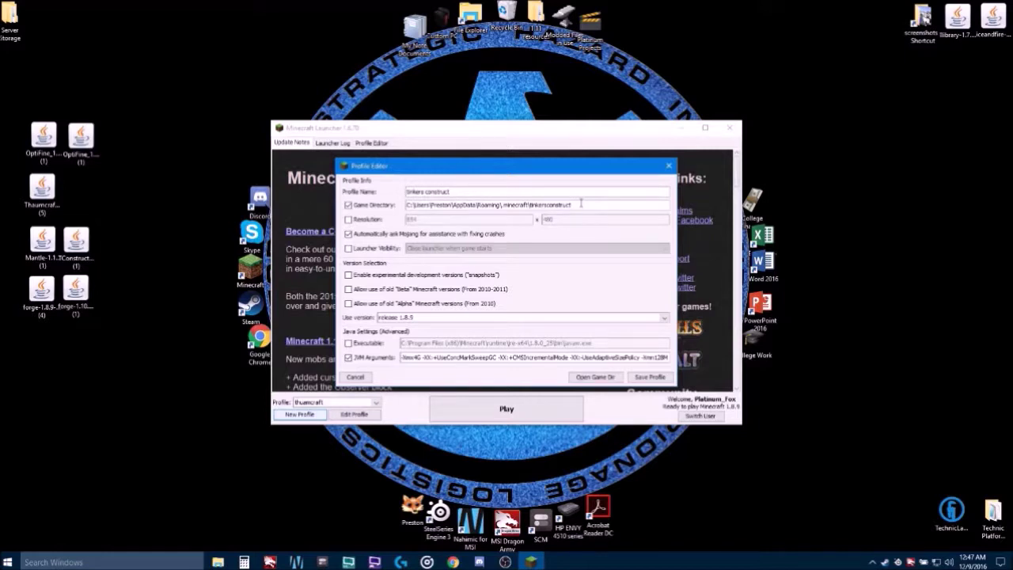
# Set the tinkers construct profile's version to release 1.10.2 and save the profile.
pyautogui.click(409, 318)
pyautogui.scroll(3, 438, 341)
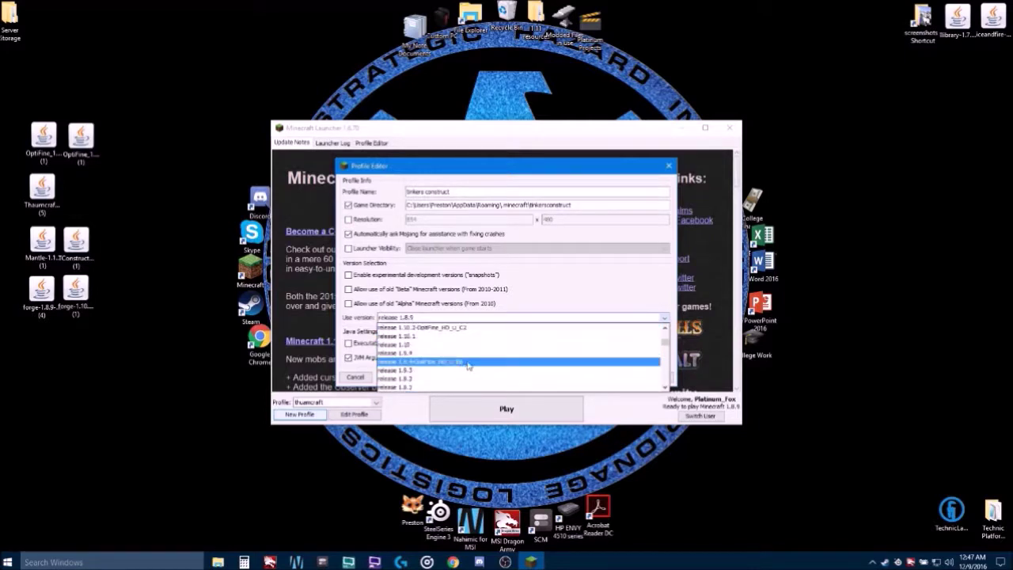
pyautogui.click(467, 337)
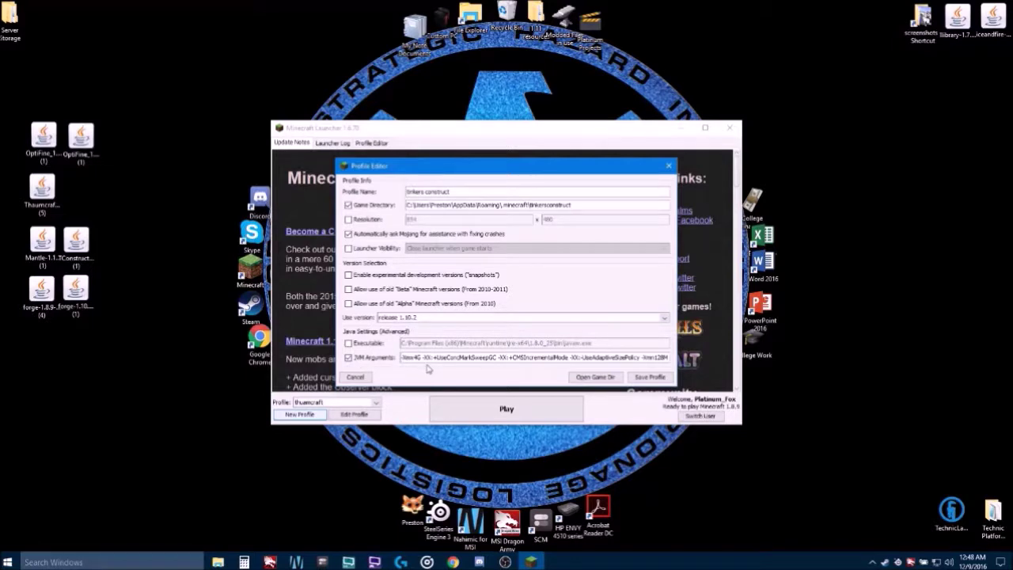
pyautogui.click(650, 377)
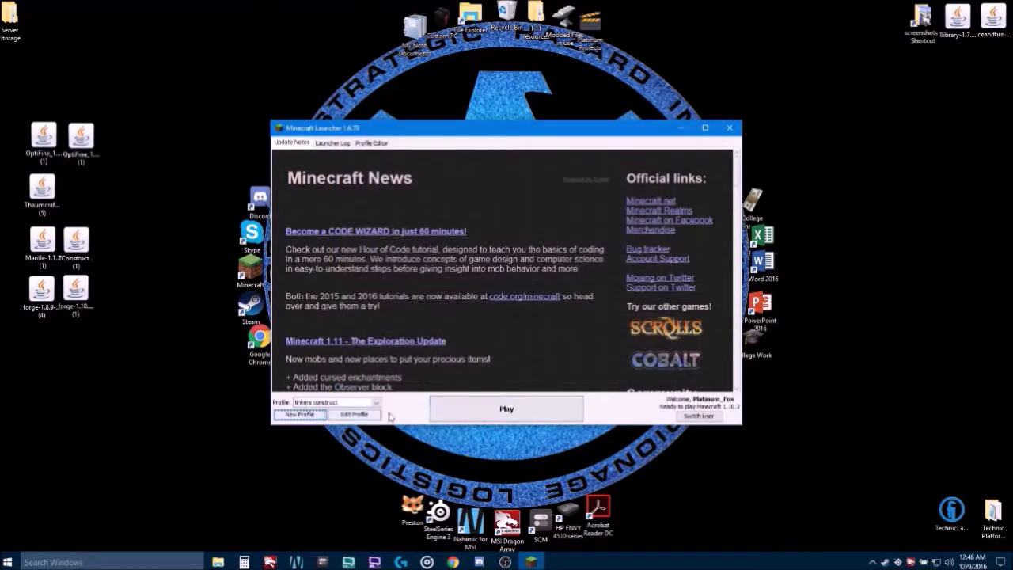
# Run the game once with the tinkers construct profile and quit it after it loads.
pyautogui.click(470, 410)
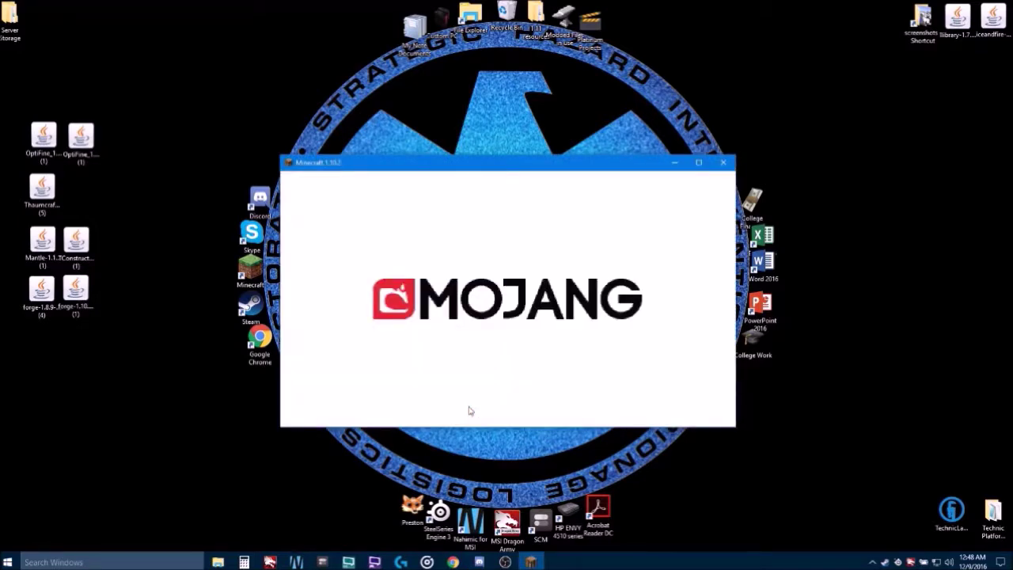
pyautogui.click(560, 384)
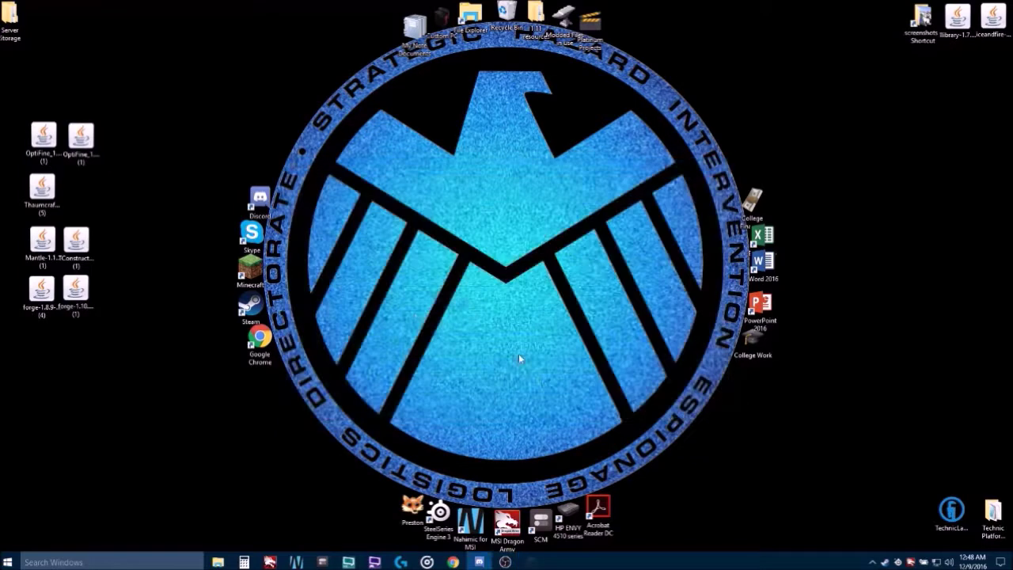
# Run the game once with the thuamcraft profile and quit it at the main menu.
pyautogui.doubleClick(250, 271)
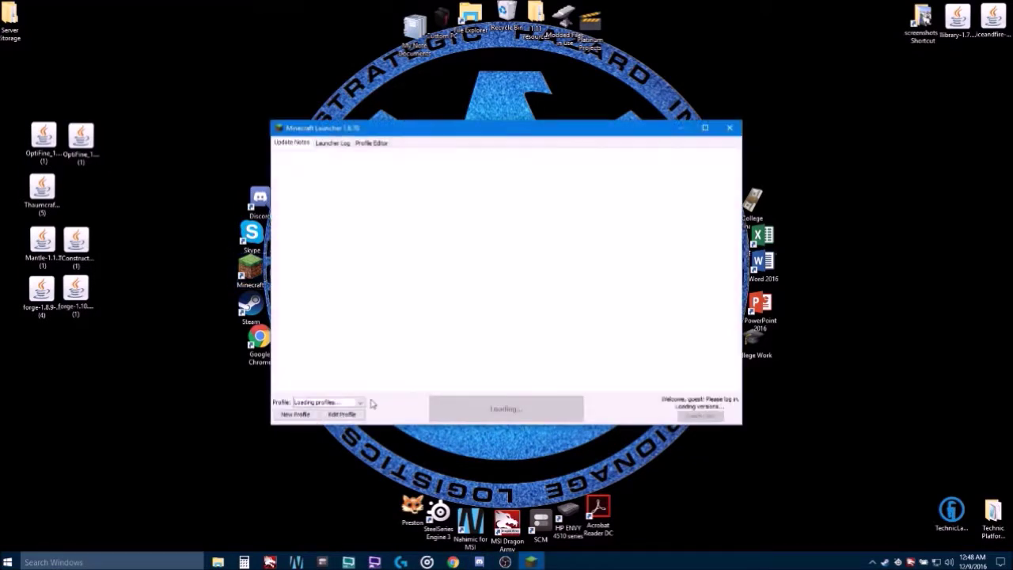
pyautogui.click(362, 403)
pyautogui.click(394, 417)
pyautogui.click(376, 405)
pyautogui.click(329, 471)
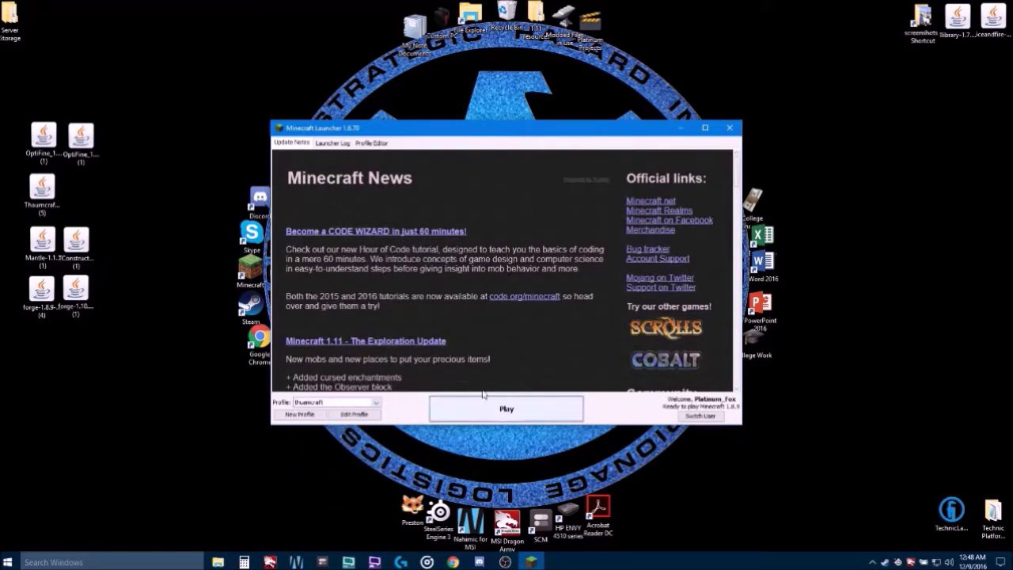
pyautogui.click(375, 403)
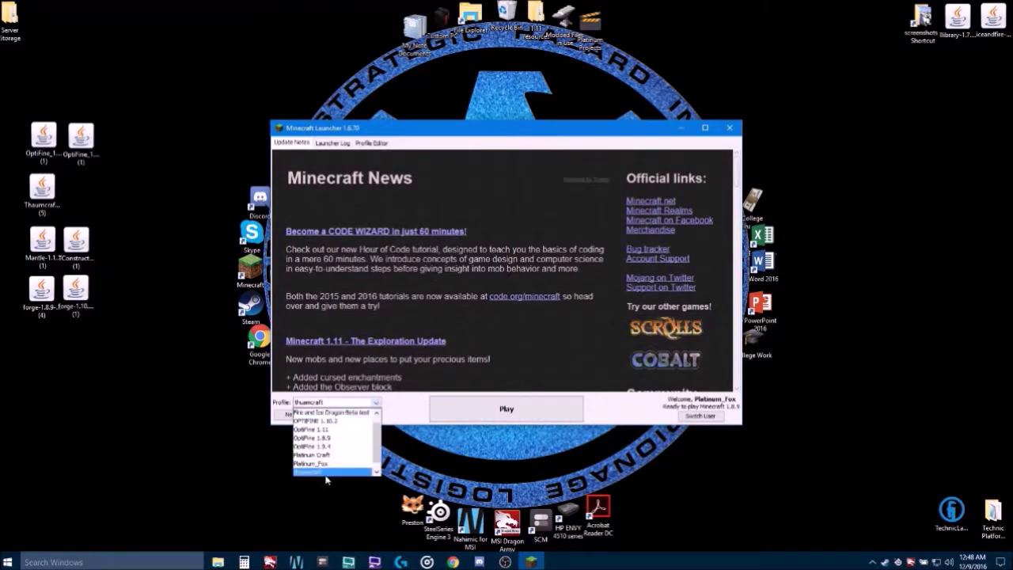
pyautogui.click(327, 473)
pyautogui.click(461, 420)
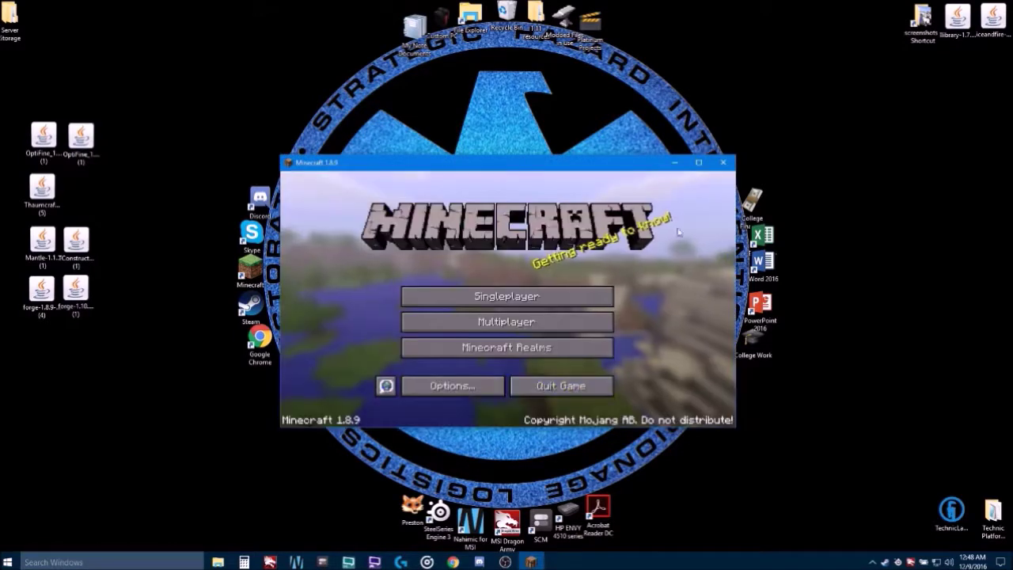
pyautogui.click(585, 386)
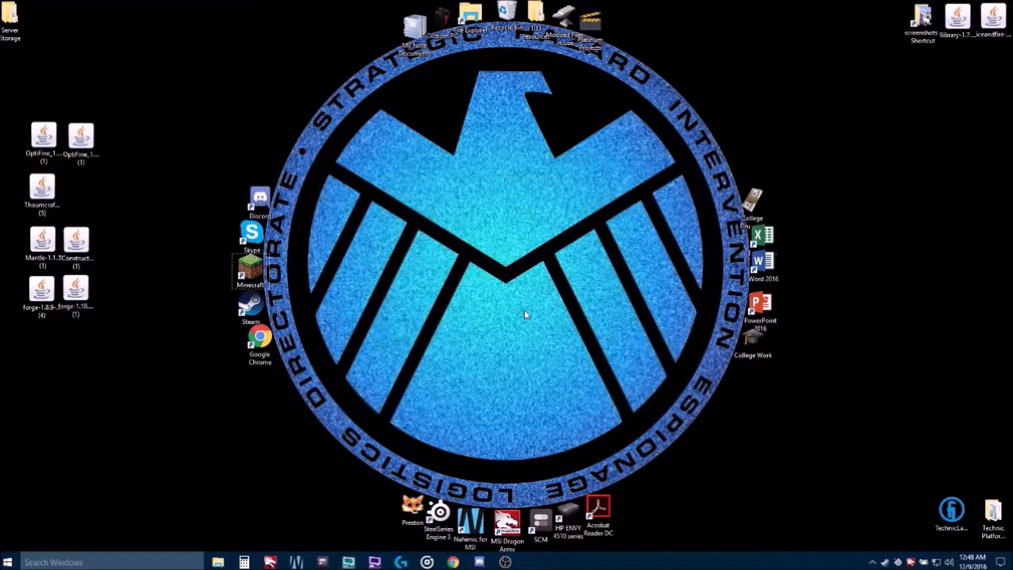
# Open .minecraft through %appdata%, examine the contents of the thuamcraft and tinkersconstruct folders, and close the window.
pyautogui.press('super+r')
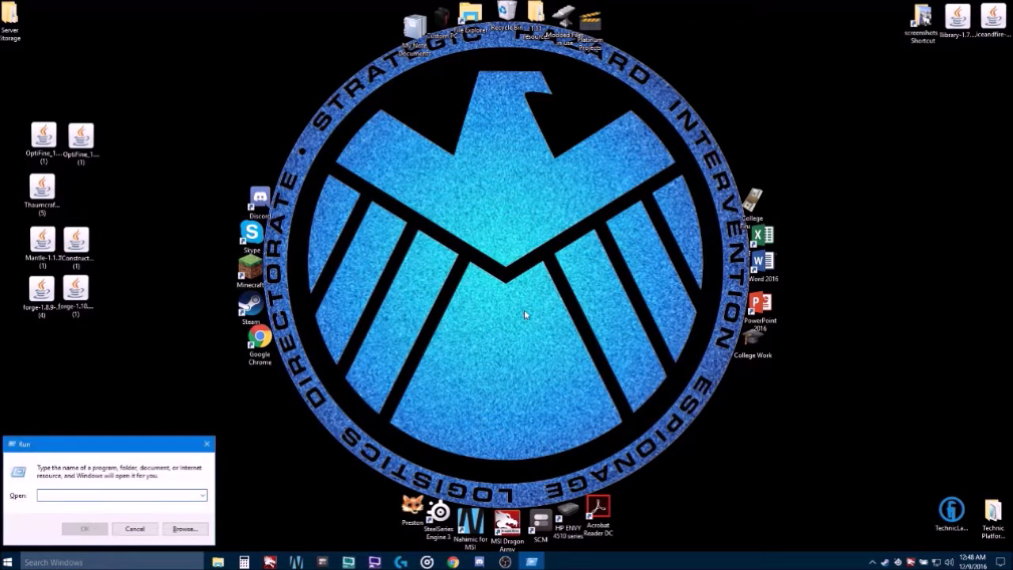
pyautogui.write('%appdata%')
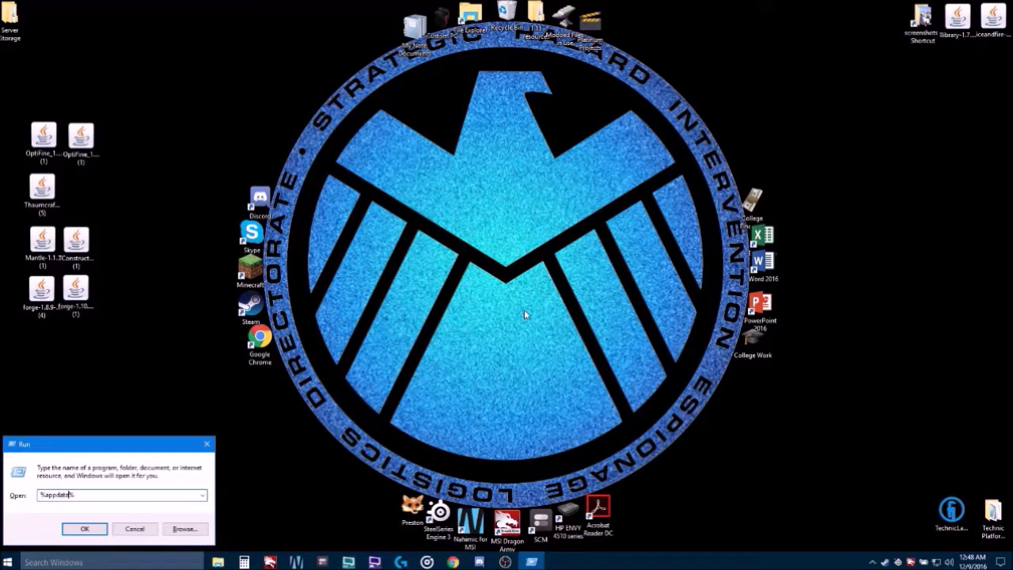
pyautogui.press('Return')
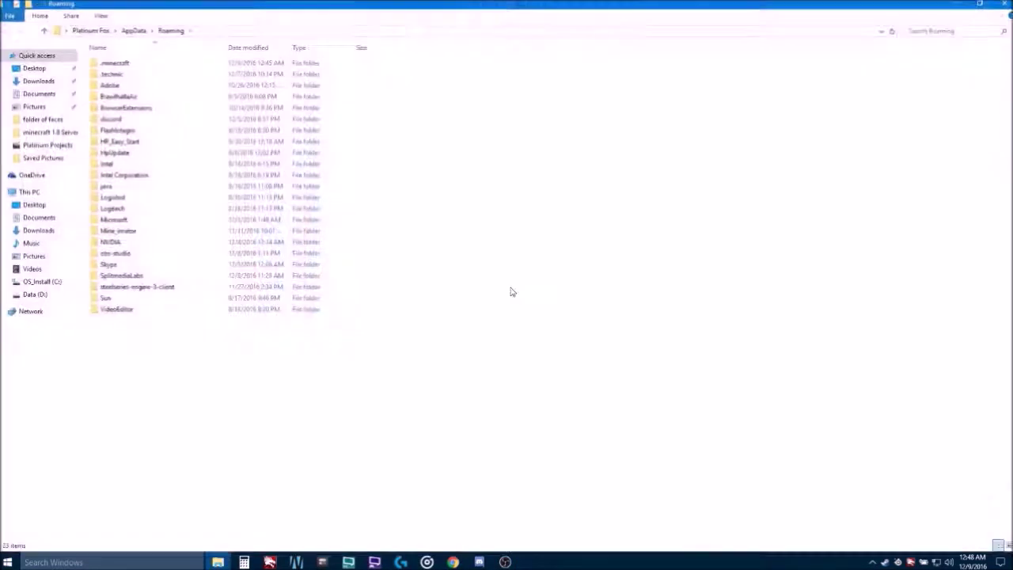
pyautogui.click(218, 62)
pyautogui.doubleClick(218, 63)
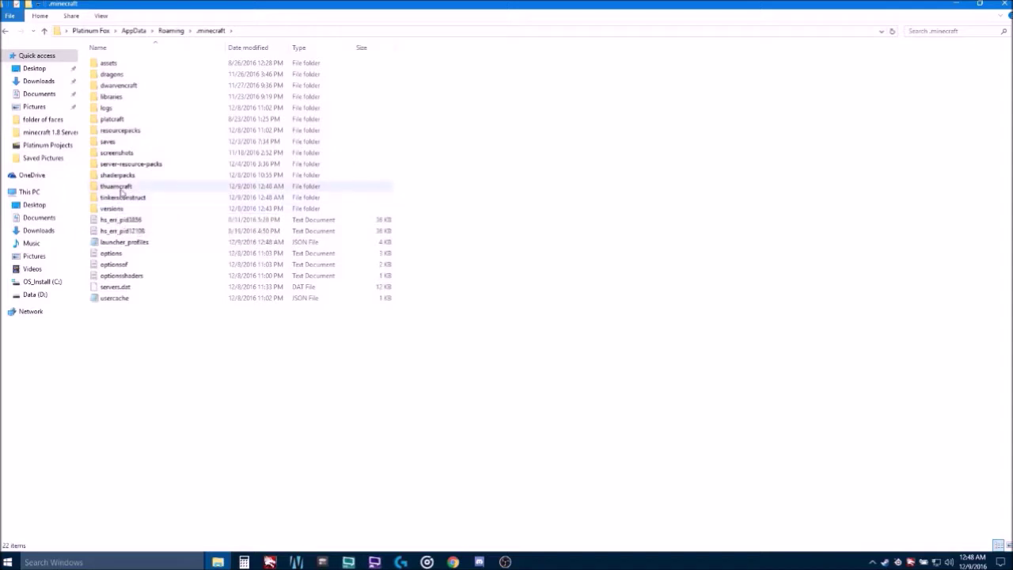
pyautogui.doubleClick(125, 187)
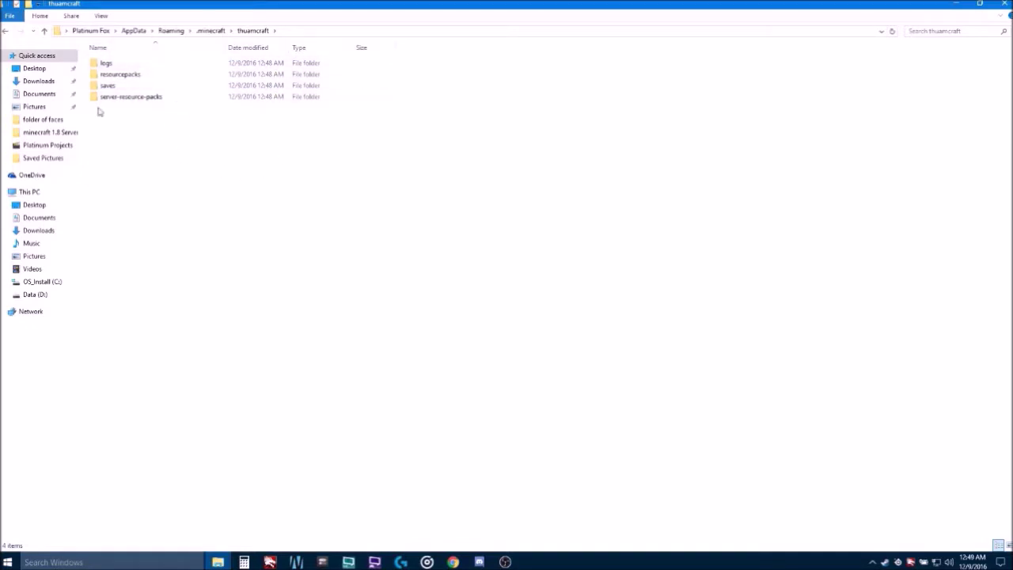
pyautogui.click(5, 30)
pyautogui.doubleClick(141, 198)
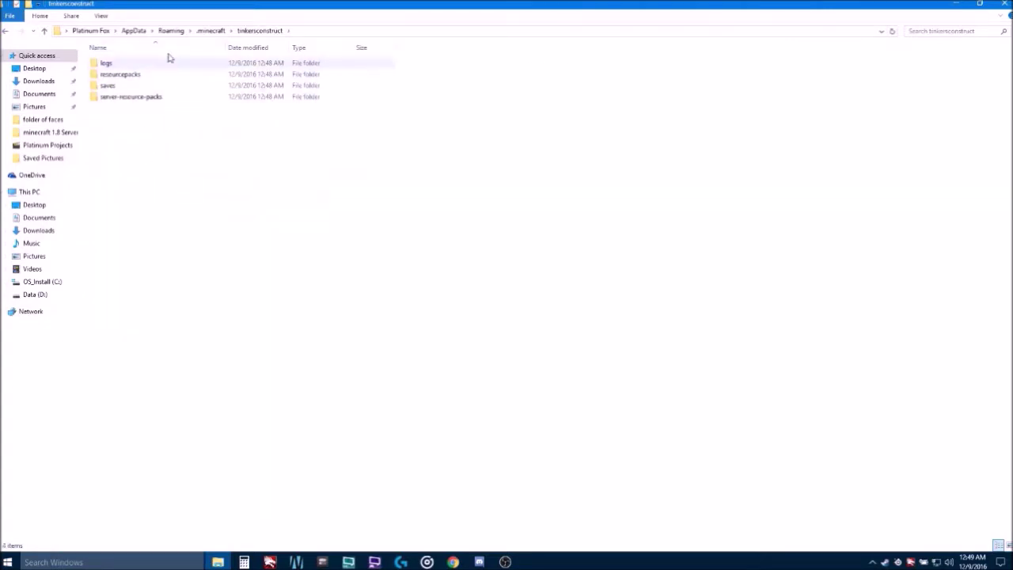
pyautogui.click(5, 34)
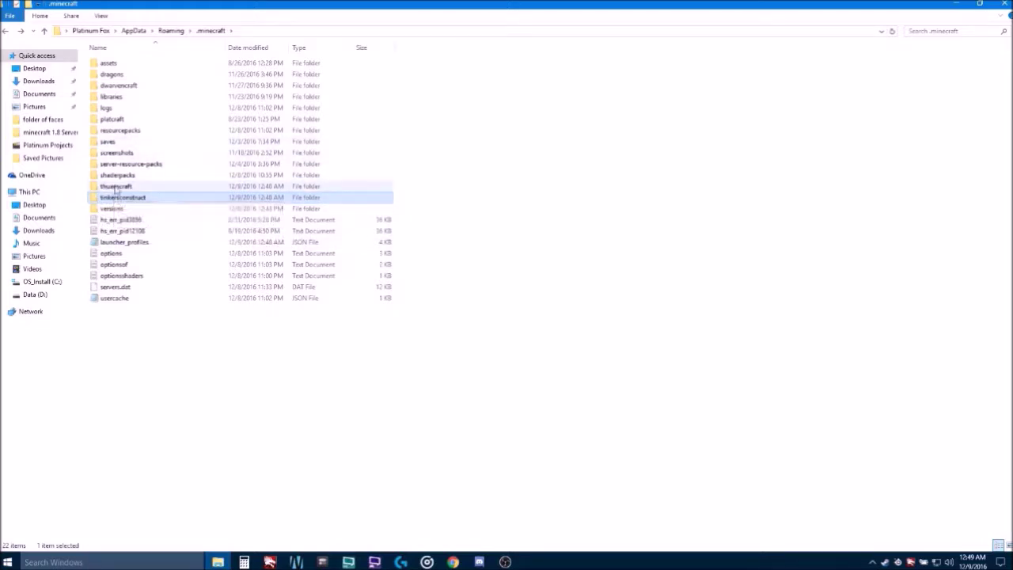
pyautogui.click(127, 187)
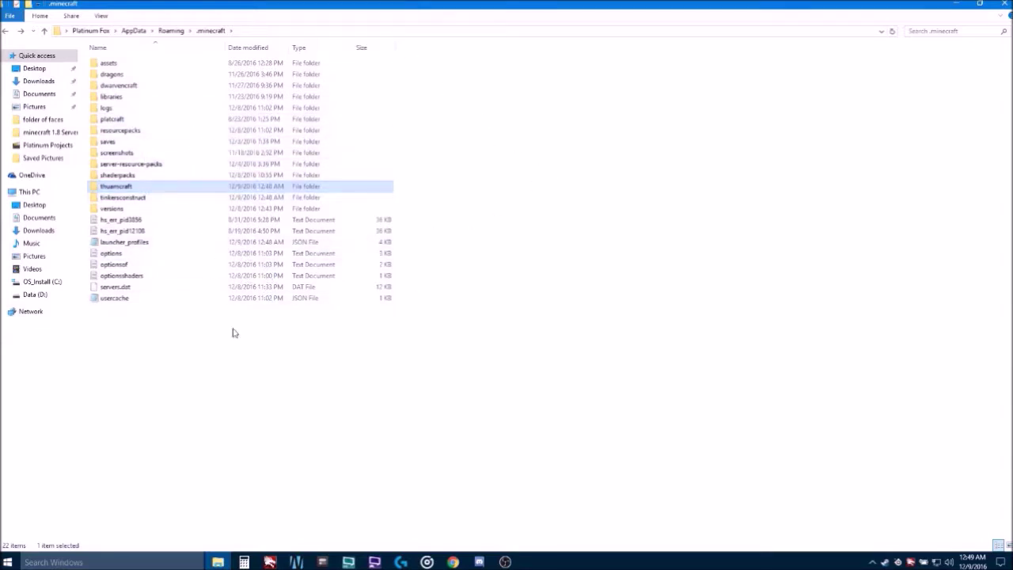
pyautogui.click(1001, 3)
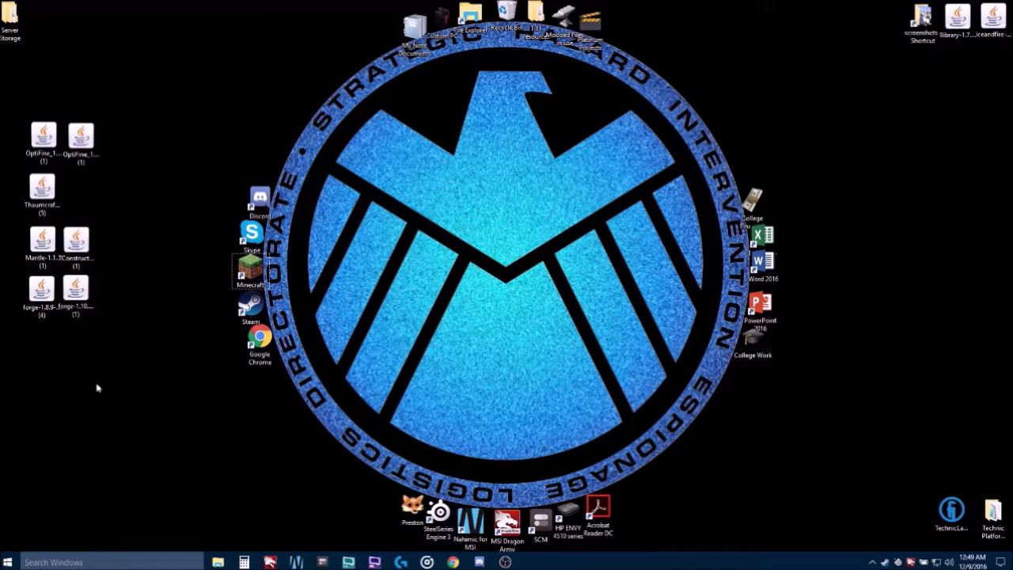
# Set the two Forge installers apart on the desktop and install the Forge 1.8.9 client into the .minecraft folder.
pyautogui.moveTo(22, 361)
pyautogui.mouseDown()
pyautogui.moveTo(22, 342)
pyautogui.moveTo(95, 274)
pyautogui.moveTo(86, 326)
pyautogui.moveTo(150, 364)
pyautogui.moveTo(117, 369)
pyautogui.mouseUp()
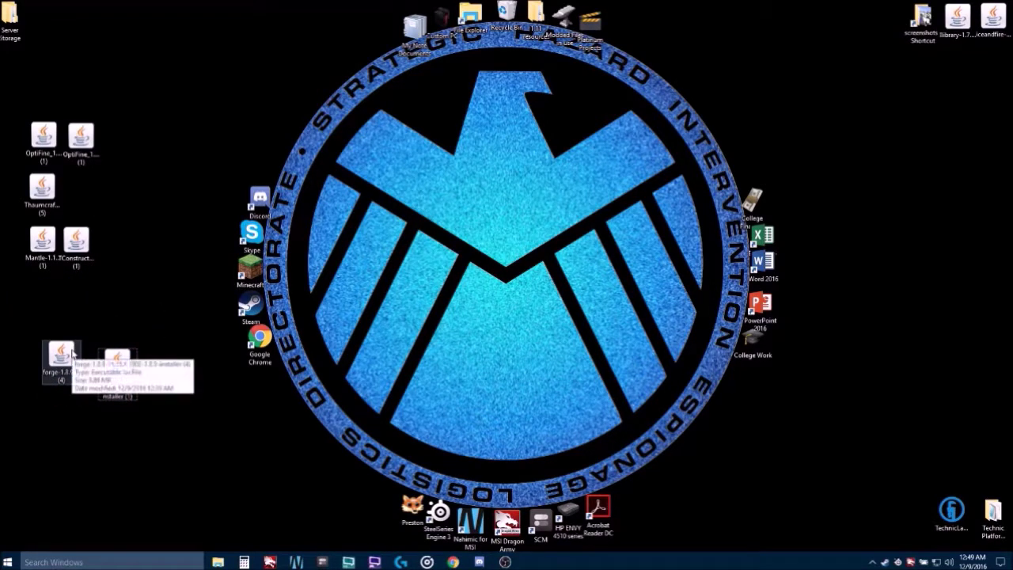
pyautogui.doubleClick(70, 354)
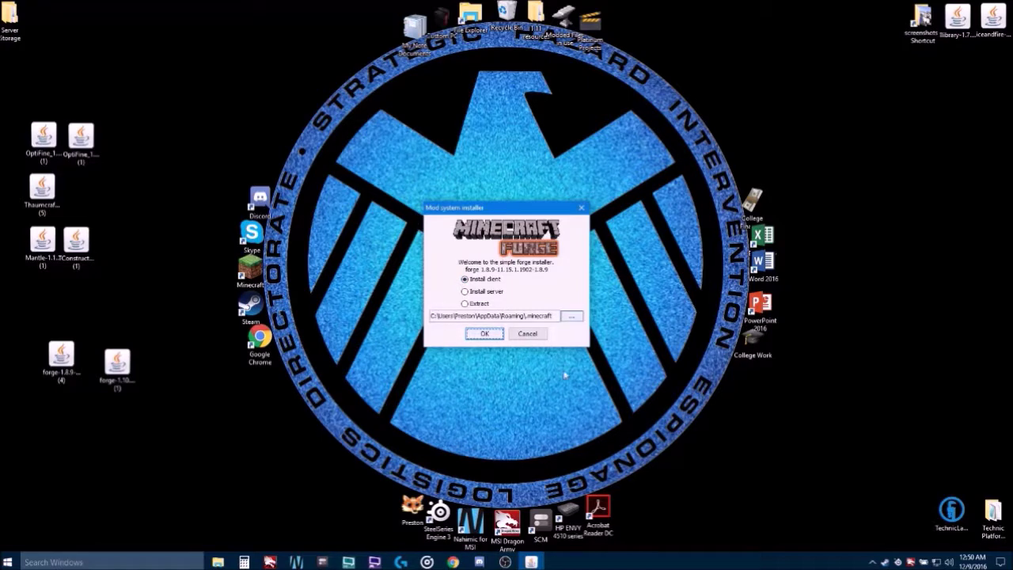
pyautogui.click(488, 334)
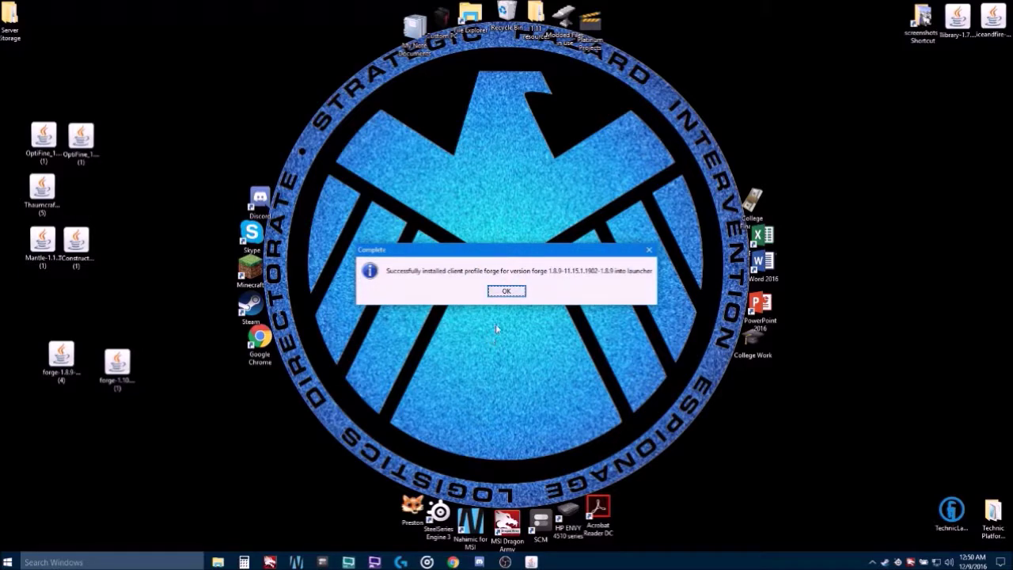
pyautogui.click(505, 292)
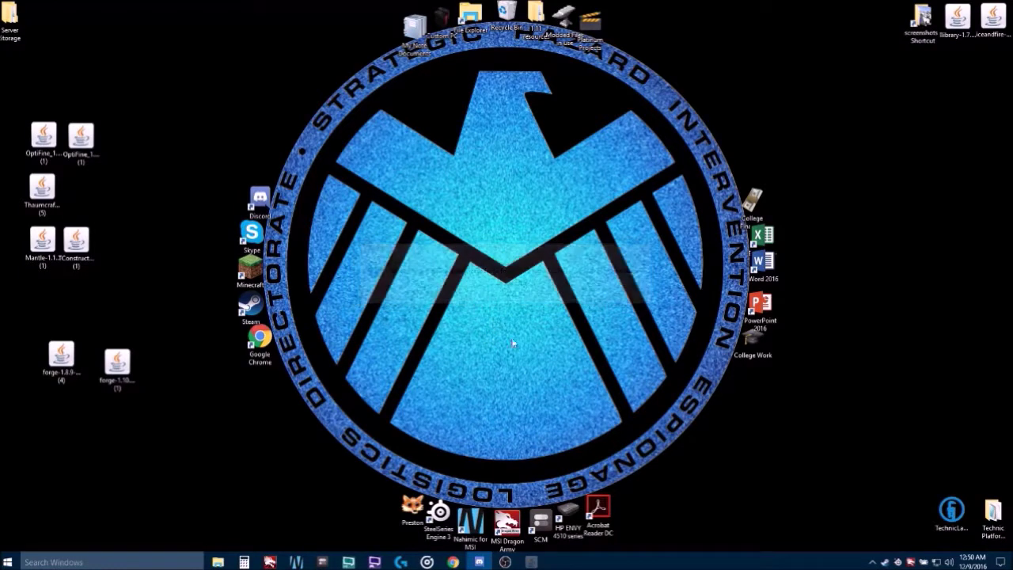
# Install the Forge 1.10.2 client into the .minecraft folder from its desktop installer.
pyautogui.click(122, 363)
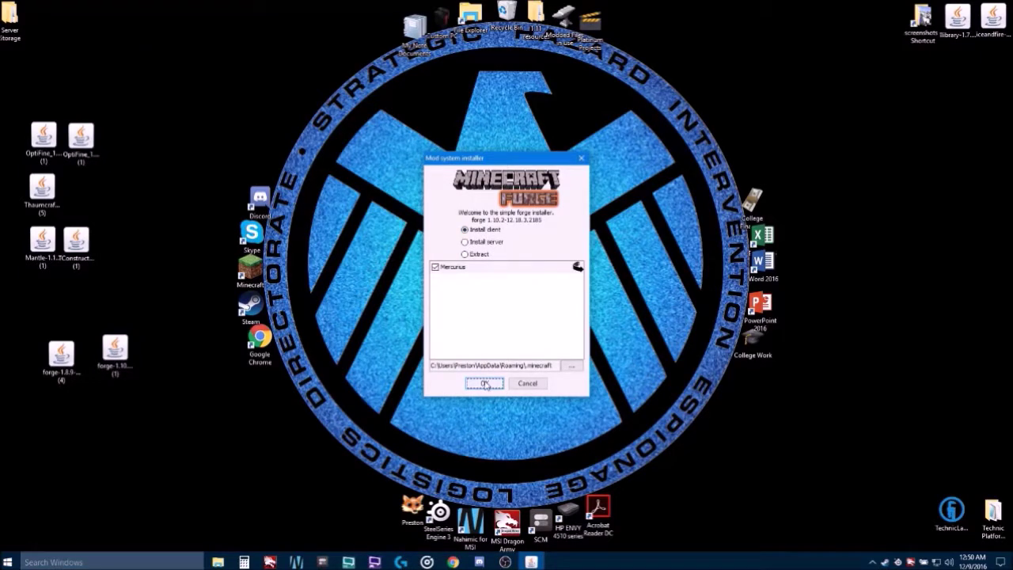
pyautogui.click(484, 383)
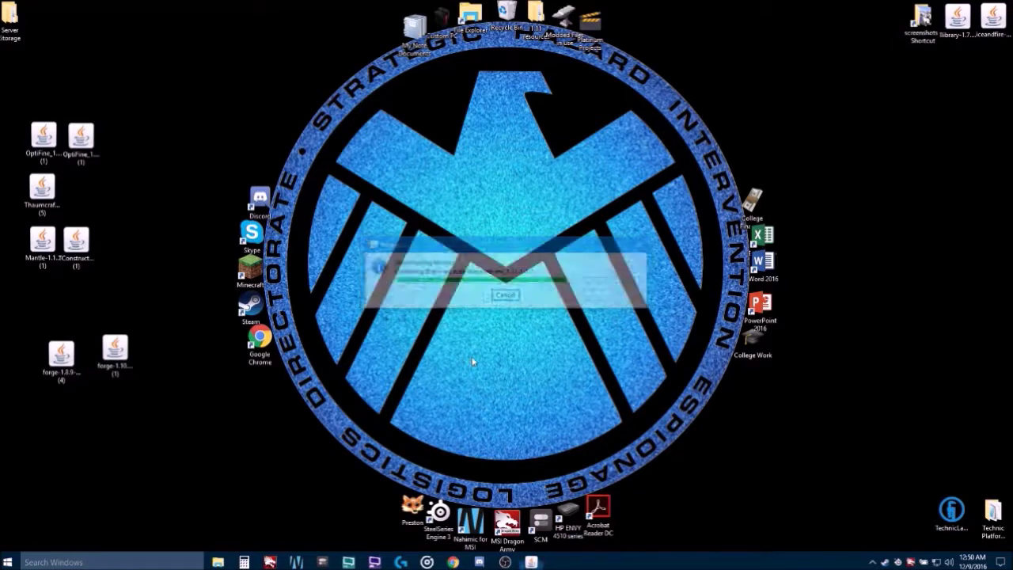
pyautogui.click(507, 292)
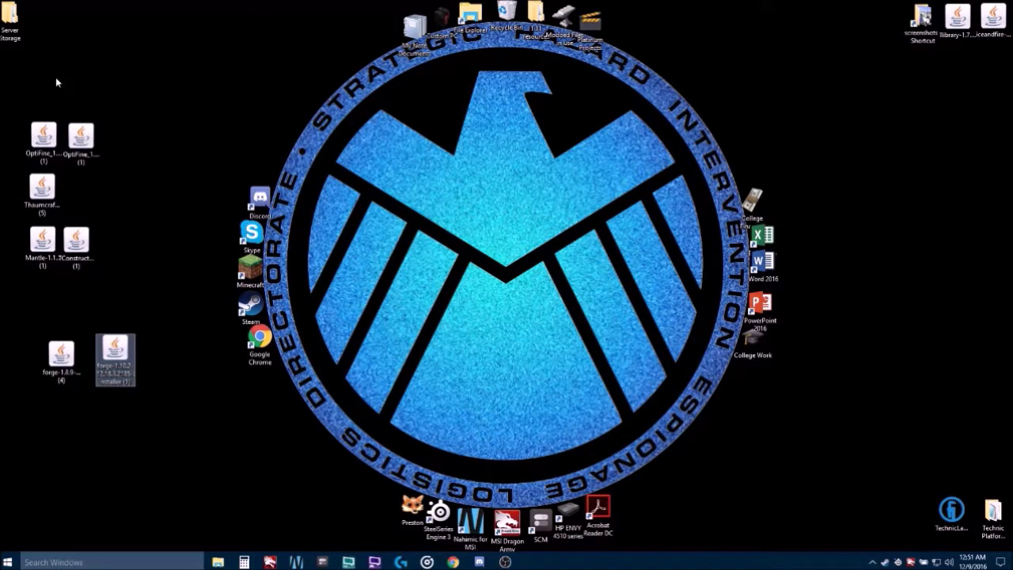
# Examine the file properties of the OptiFine 1.10.2 jar on the desktop and close them without changes.
pyautogui.click(95, 138)
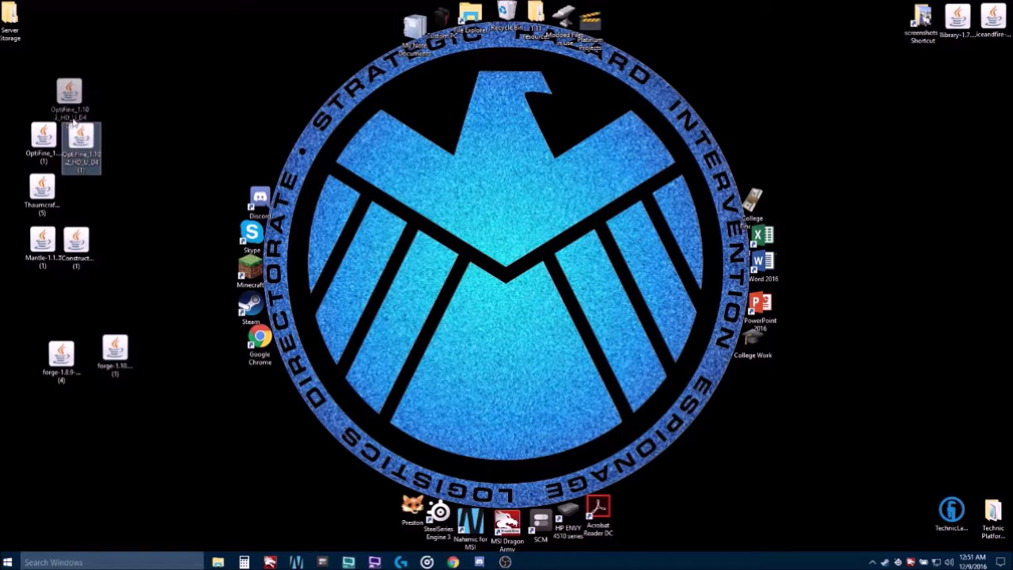
pyautogui.click(81, 141)
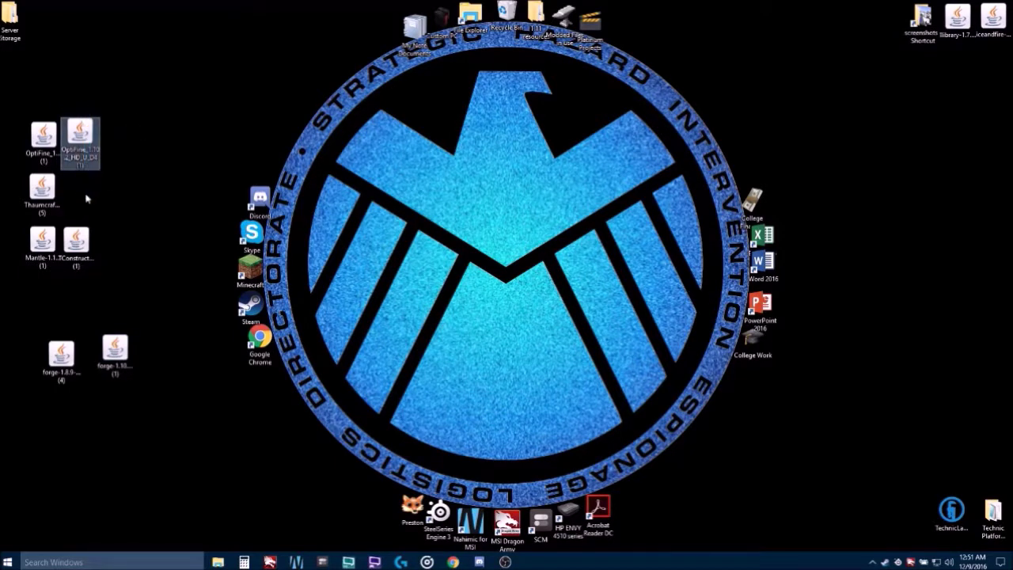
pyautogui.rightClick(83, 136)
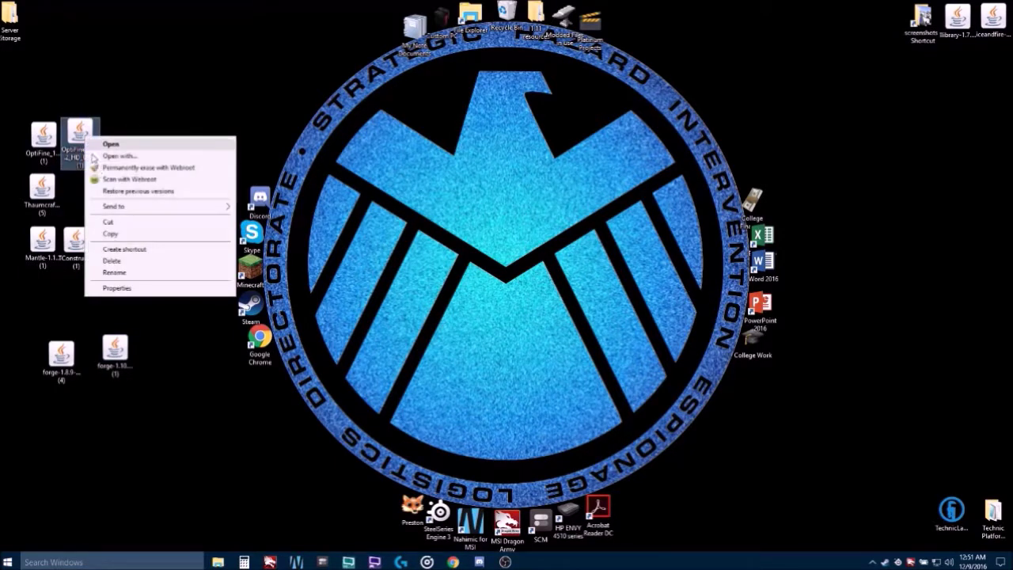
pyautogui.click(117, 289)
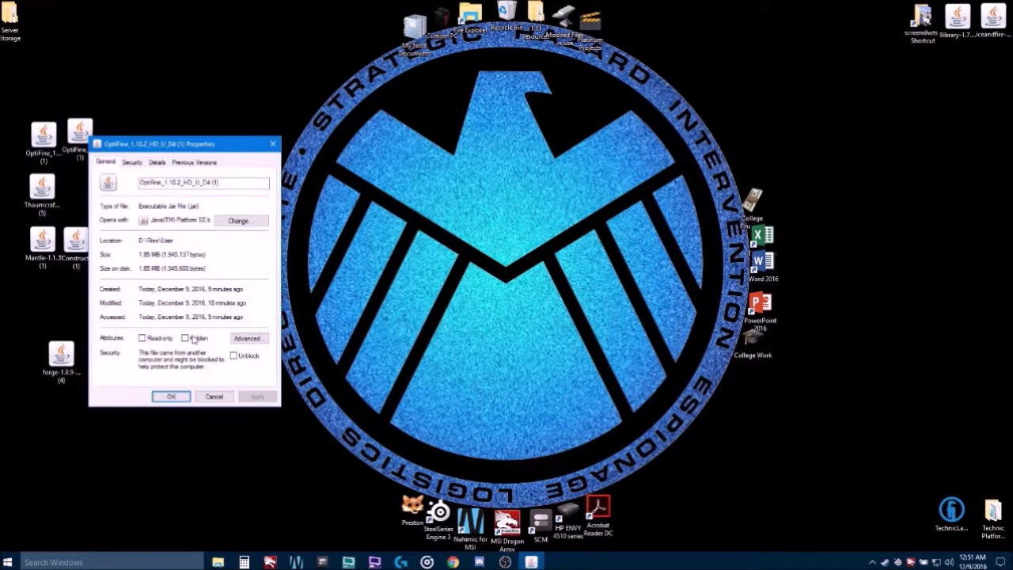
pyautogui.click(191, 338)
pyautogui.click(214, 395)
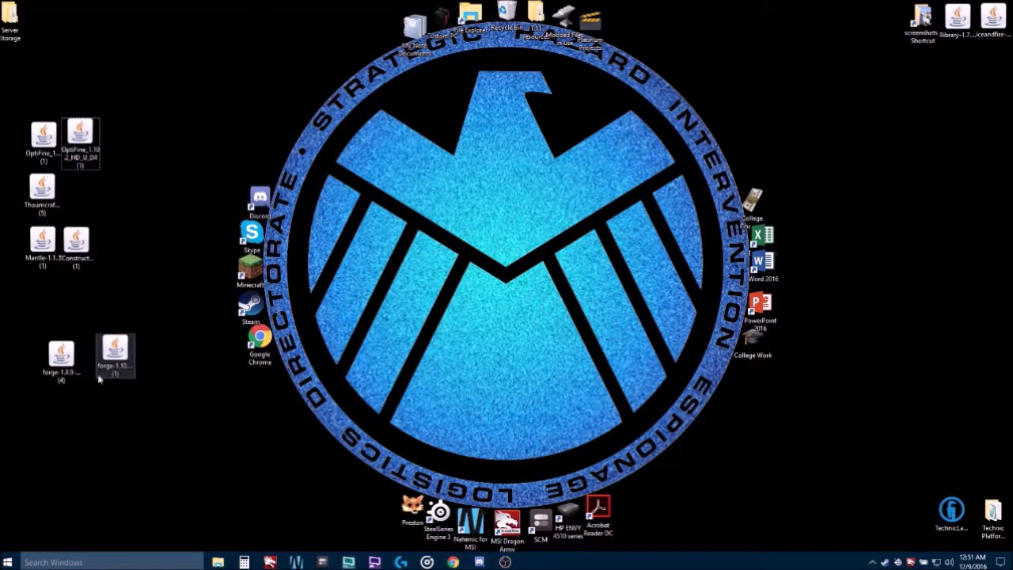
# In the Minecraft launcher, set the thuamcraft profile's version to release 1.8.9-forge1.8.9-11.15.1.1902-1.8.9 and save the profile.
pyautogui.click(253, 269)
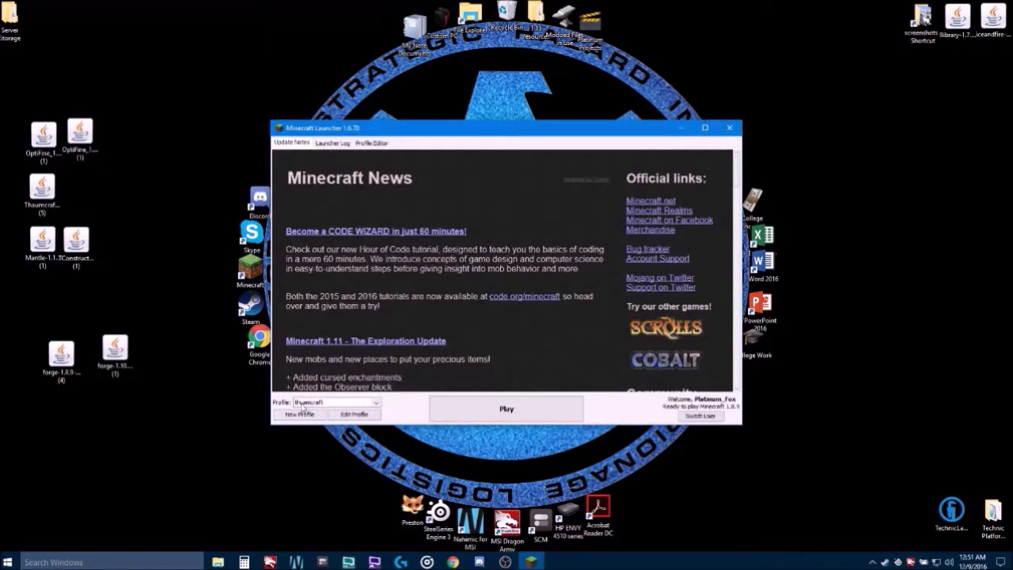
pyautogui.click(341, 416)
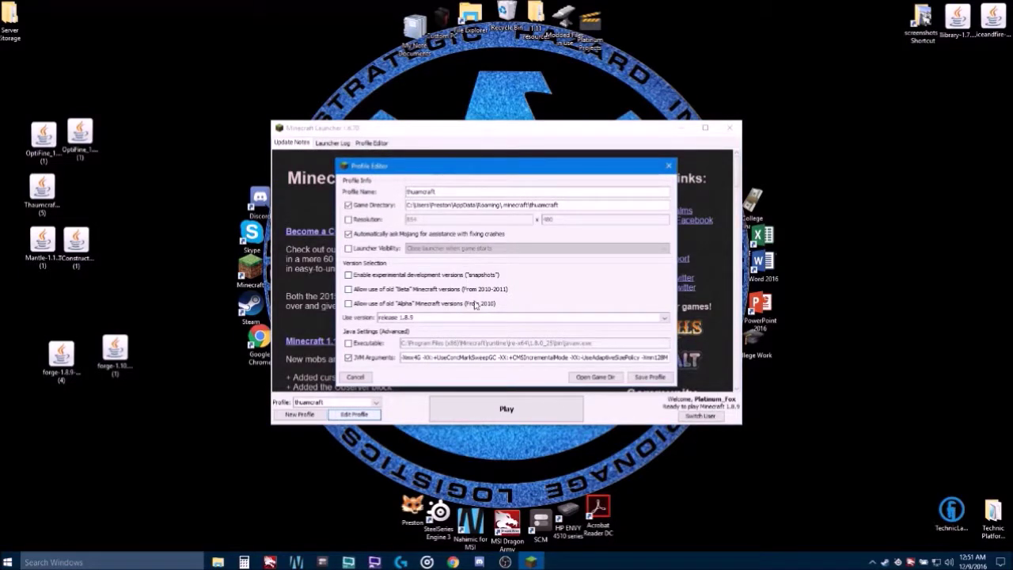
pyautogui.click(459, 319)
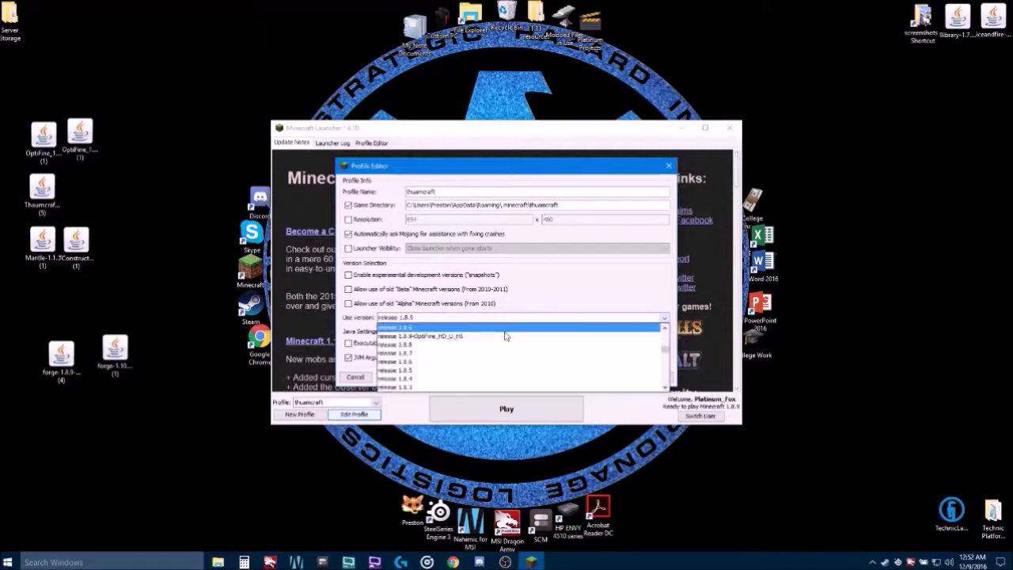
pyautogui.scroll(-5, 504, 337)
pyautogui.scroll(5, 505, 336)
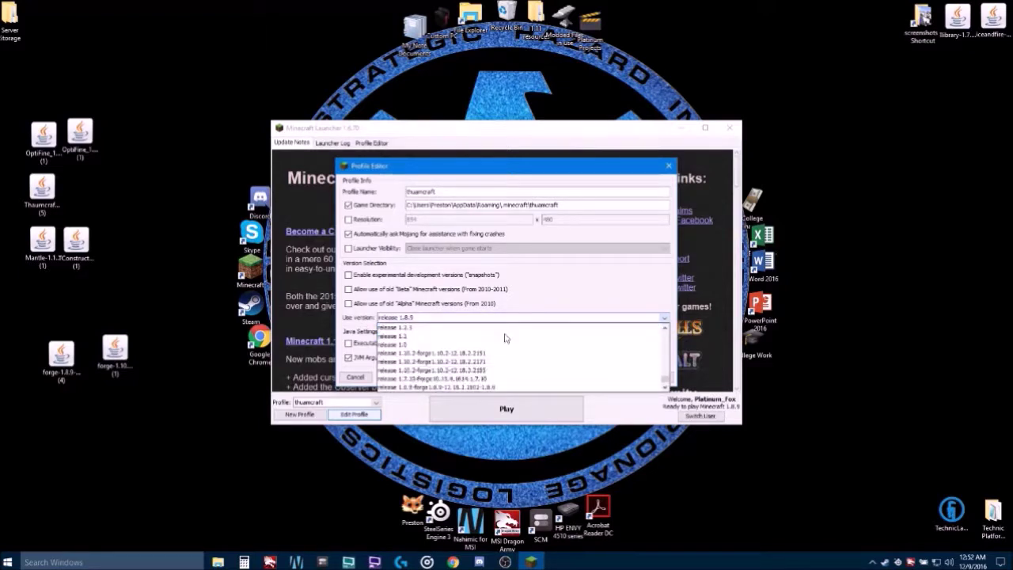
pyautogui.click(506, 326)
pyautogui.click(507, 317)
pyautogui.click(506, 326)
pyautogui.click(663, 318)
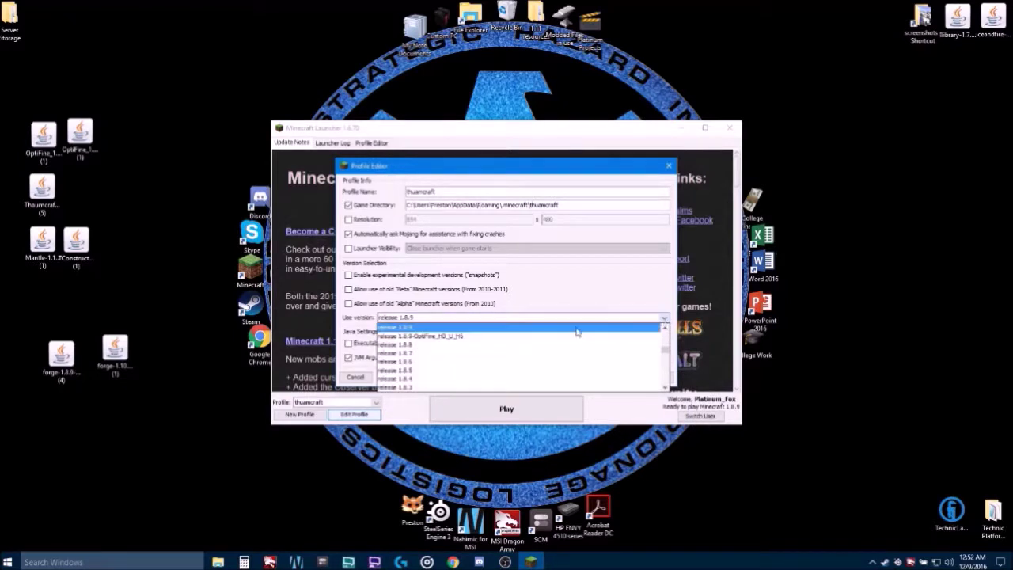
pyautogui.click(515, 326)
pyautogui.click(664, 318)
pyautogui.scroll(-10, 546, 360)
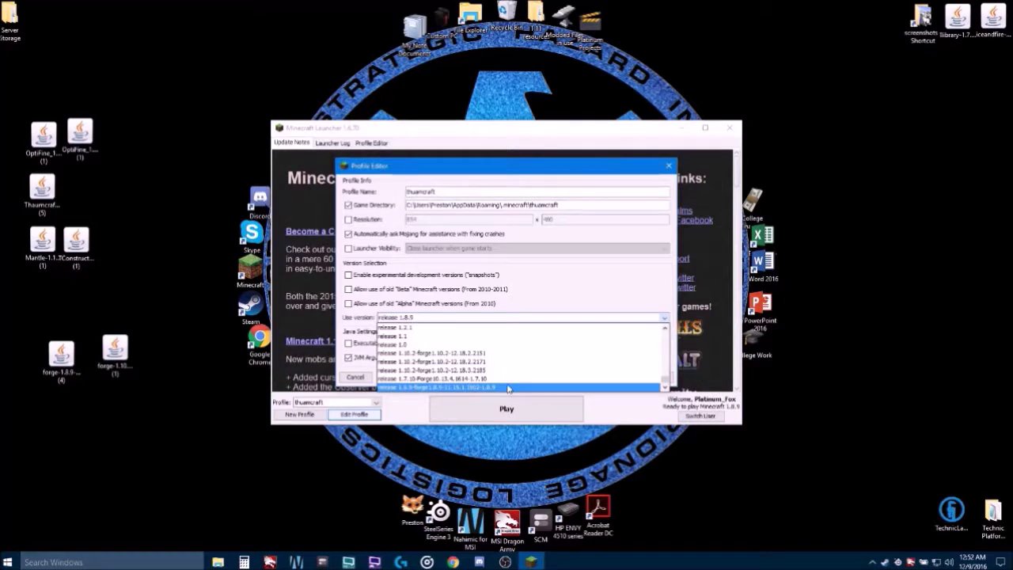
pyautogui.click(508, 388)
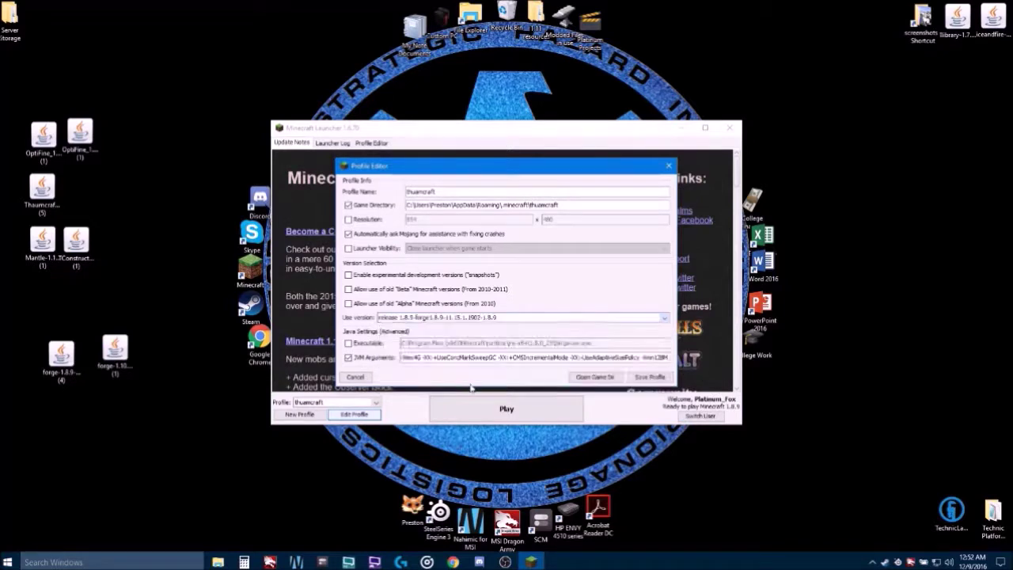
pyautogui.click(649, 376)
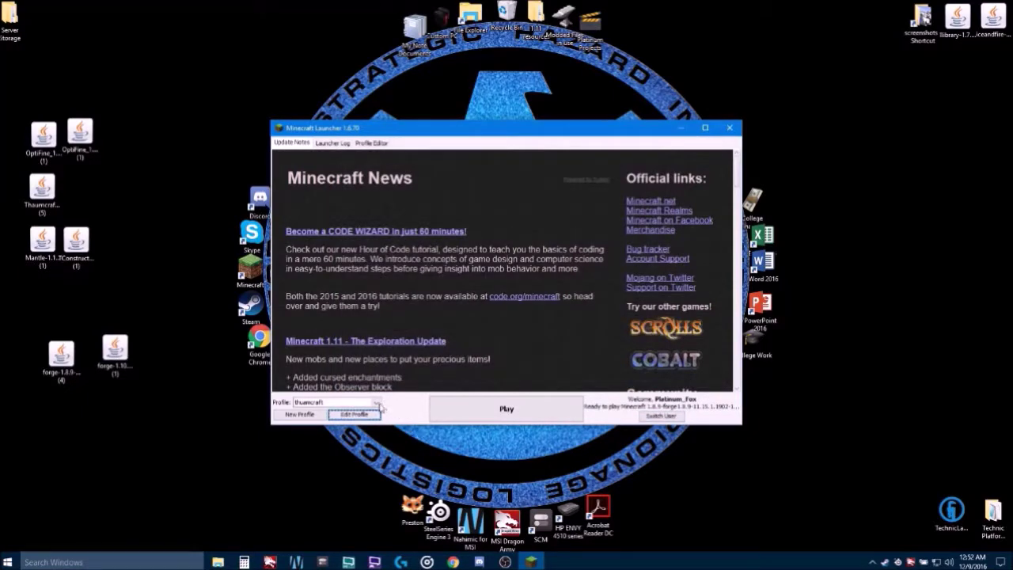
# Set the tinkers construct profile's version to release 1.10.2-forge1.10.2-12.18.3.2185 and save the profile.
pyautogui.click(375, 402)
pyautogui.click(329, 474)
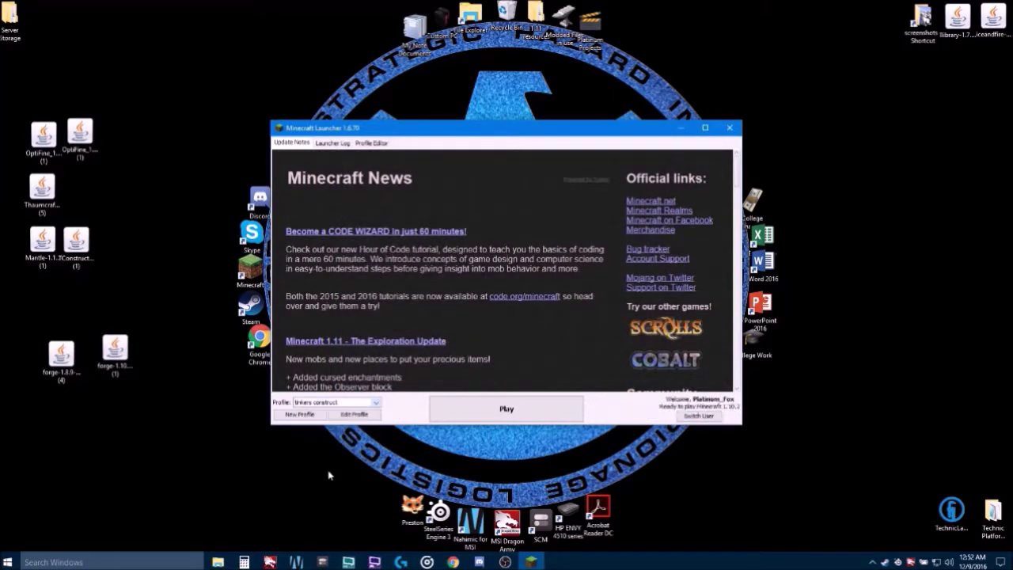
pyautogui.click(355, 415)
pyautogui.click(589, 318)
pyautogui.scroll(-10, 468, 368)
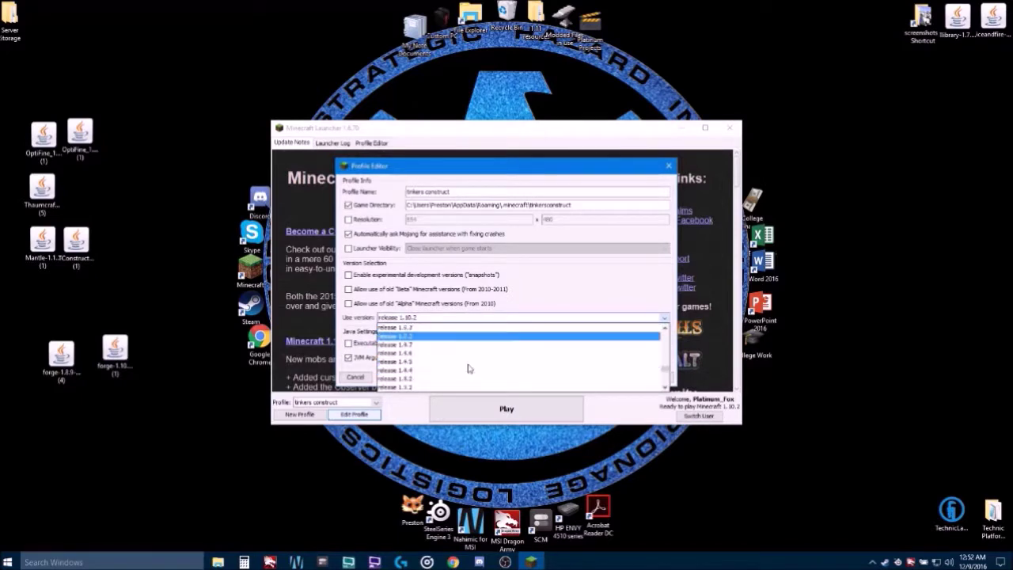
pyautogui.scroll(-5, 467, 368)
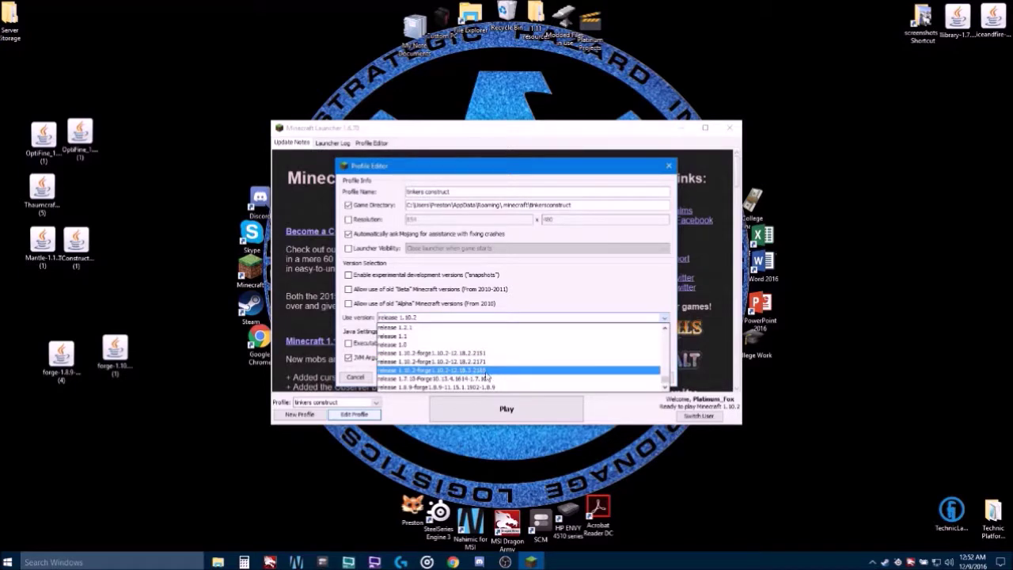
pyautogui.click(452, 372)
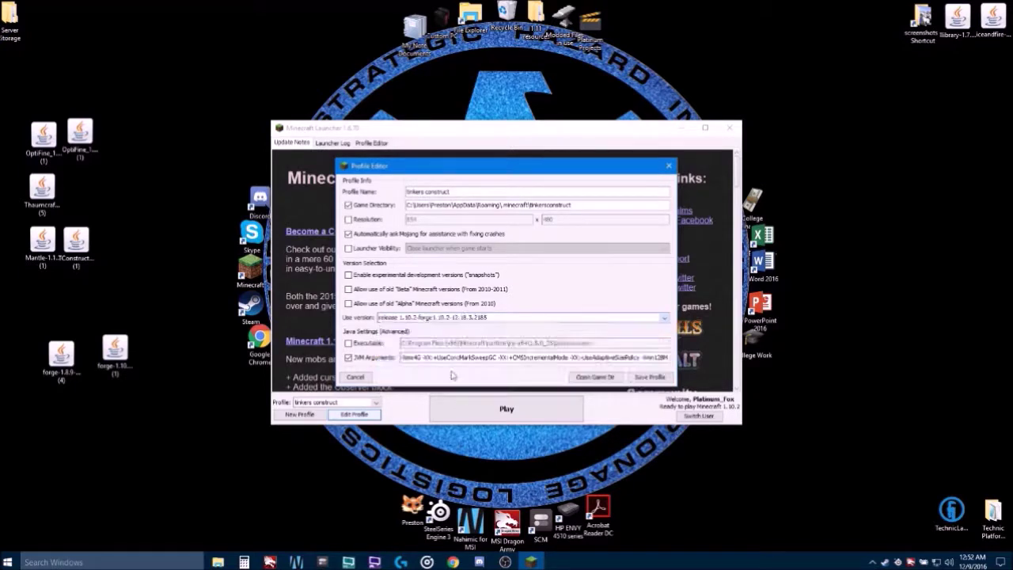
pyautogui.click(649, 377)
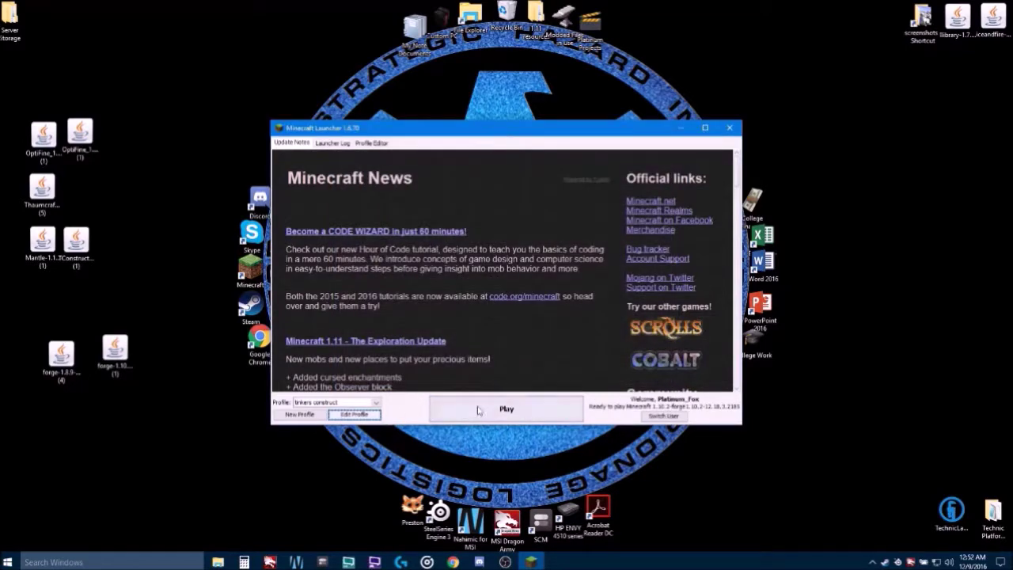
# Launch the game with the tinkers construct profile and lower the music volume in its sound options.
pyautogui.click(489, 410)
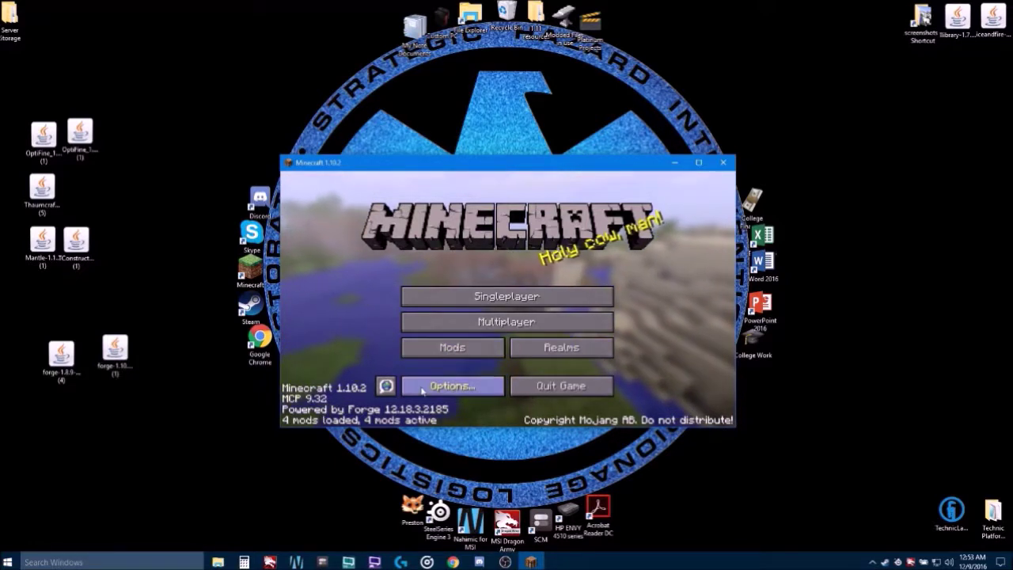
pyautogui.click(452, 385)
pyautogui.click(553, 269)
pyautogui.click(346, 237)
pyautogui.click(456, 399)
pyautogui.click(457, 400)
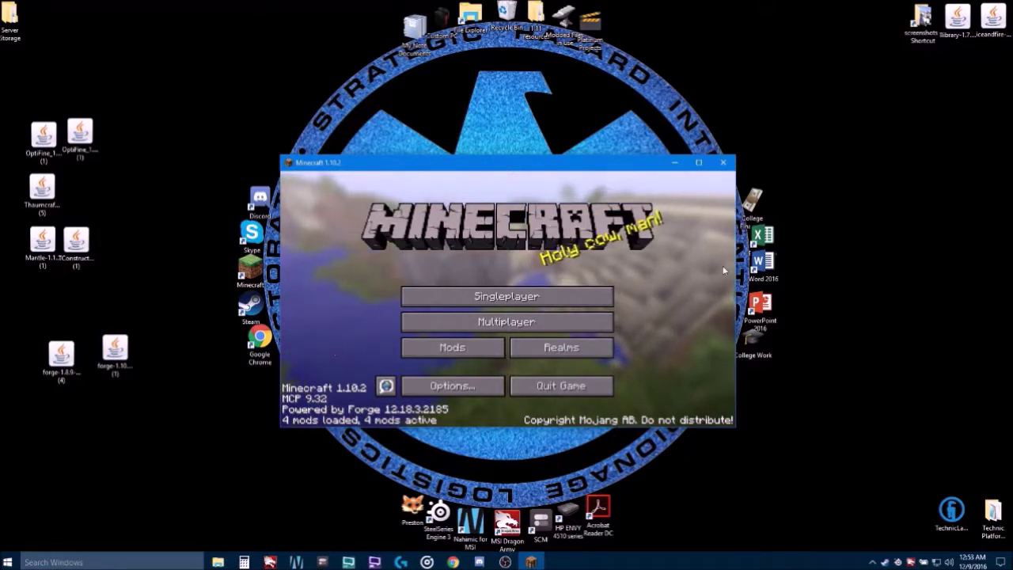
# Look through the list of loaded mods in Minecraft 1.10.2 and quit the game.
pyautogui.click(468, 354)
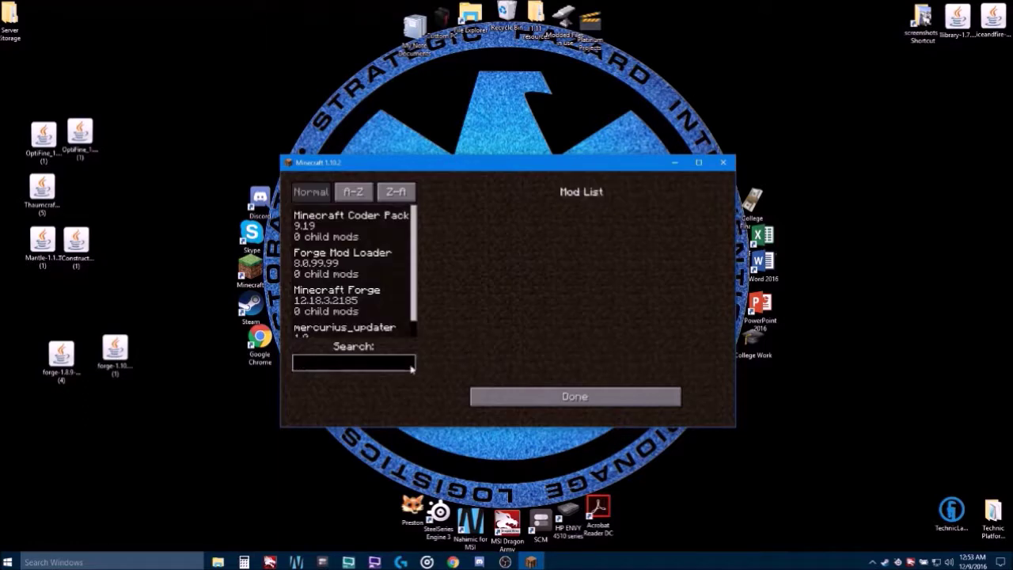
pyautogui.scroll(-2, 317, 250)
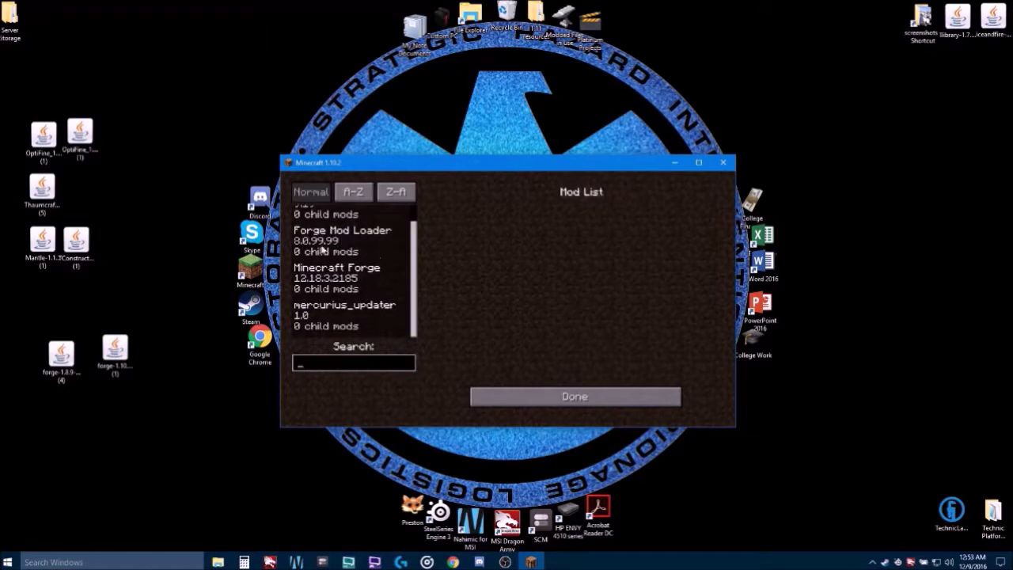
pyautogui.scroll(1, 322, 296)
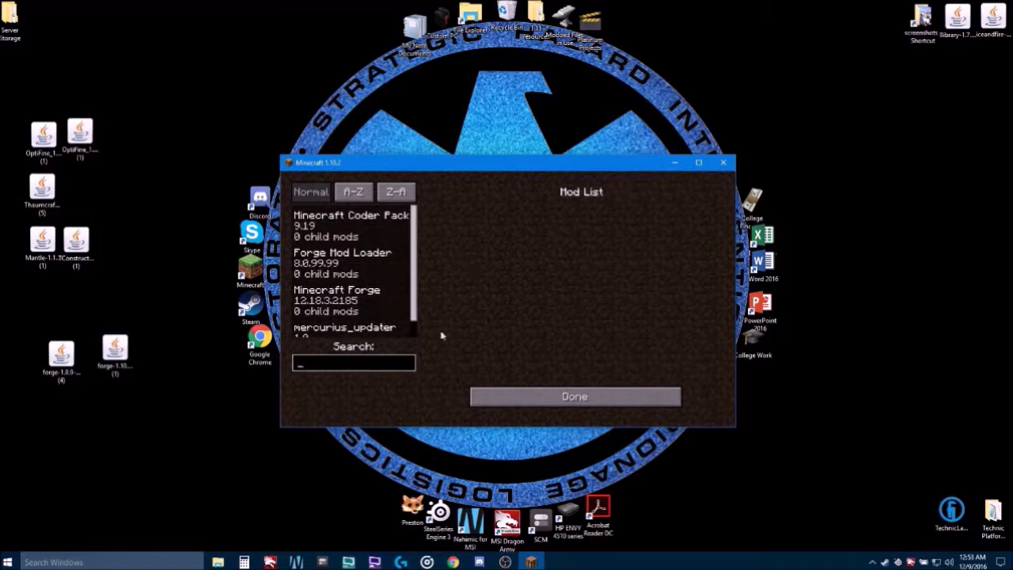
pyautogui.click(558, 400)
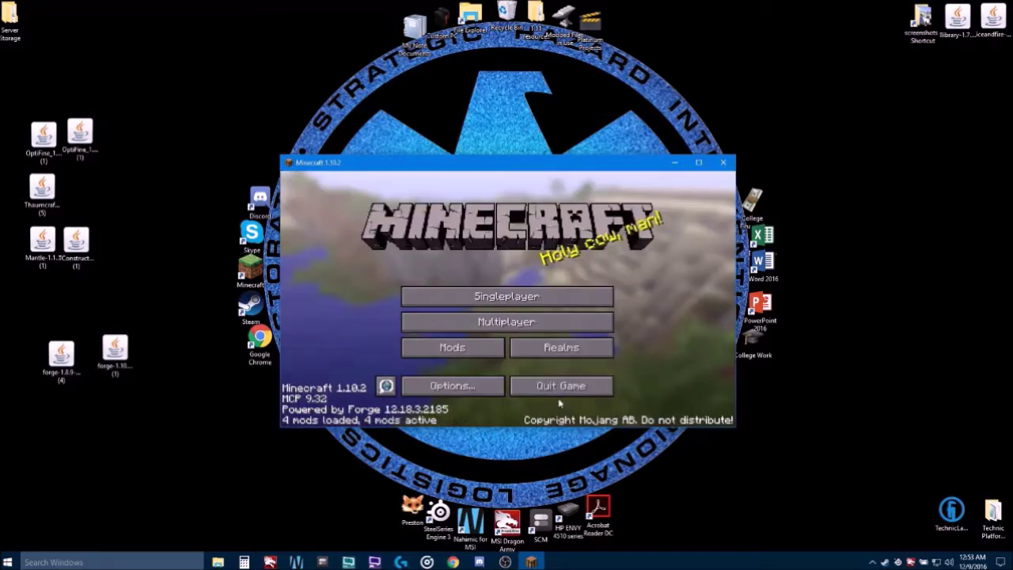
pyautogui.click(558, 386)
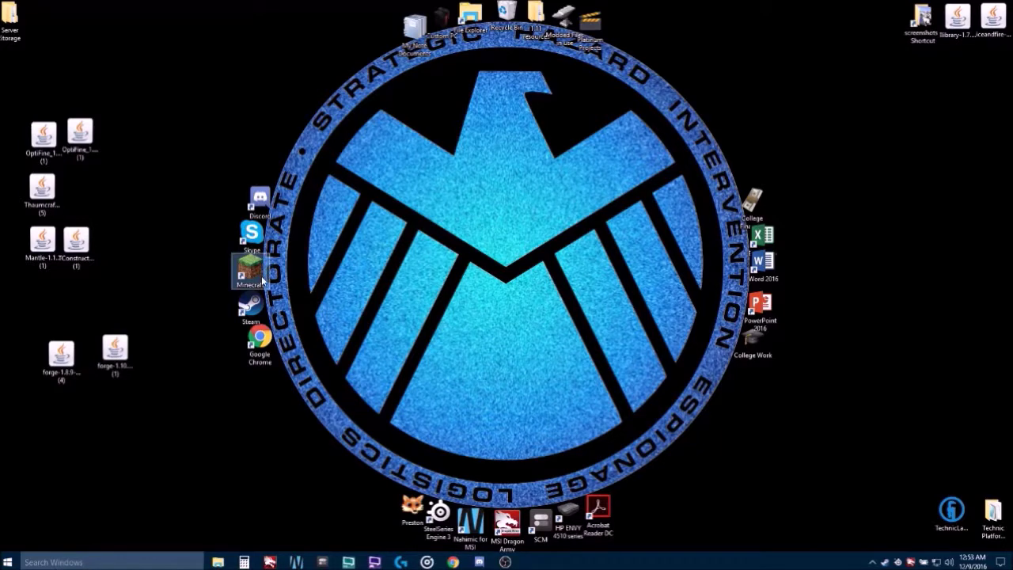
# Reopen the Minecraft launcher and start the game with the thuamcraft profile.
pyautogui.doubleClick(261, 275)
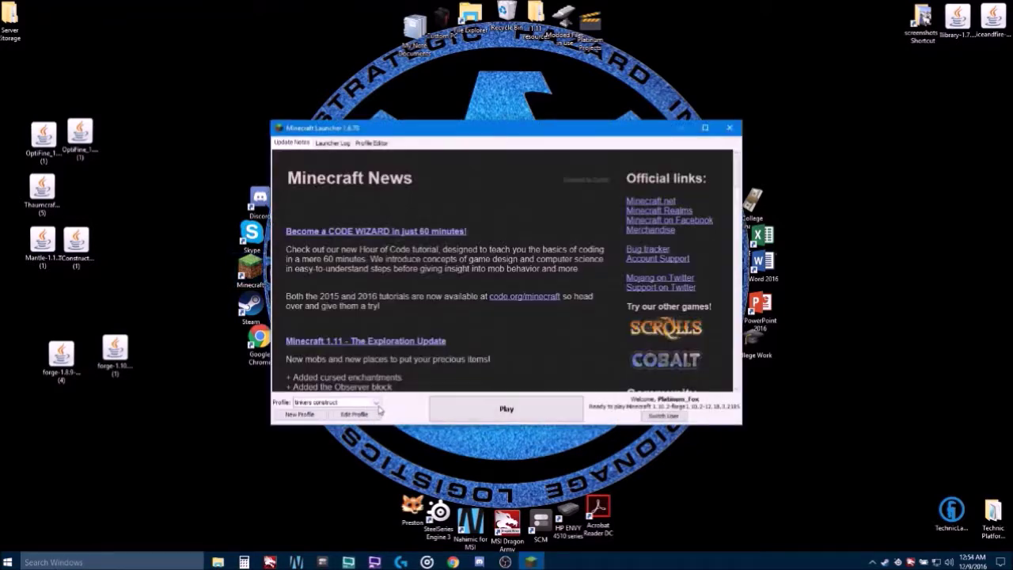
pyautogui.click(376, 403)
pyautogui.click(349, 467)
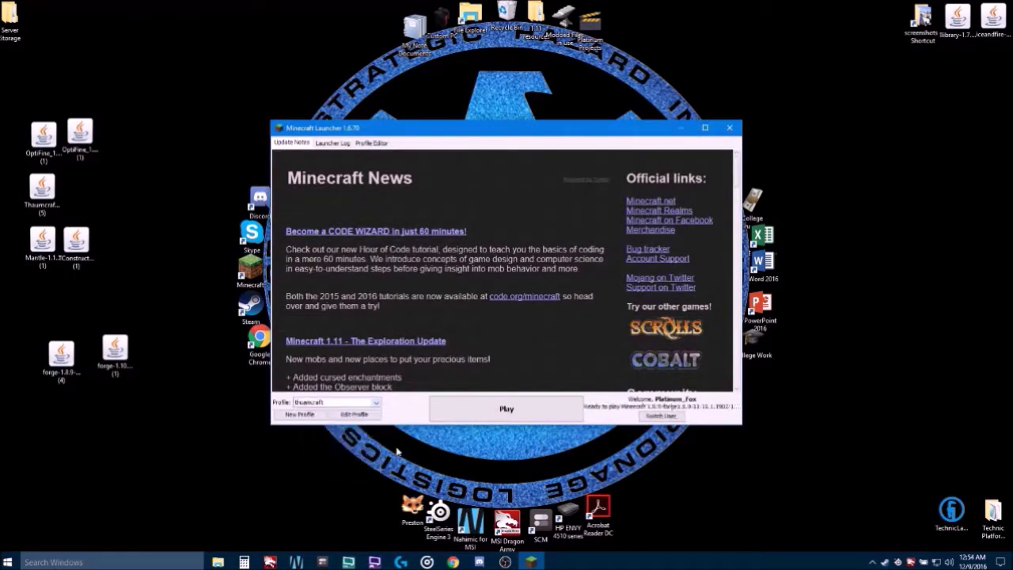
pyautogui.click(469, 421)
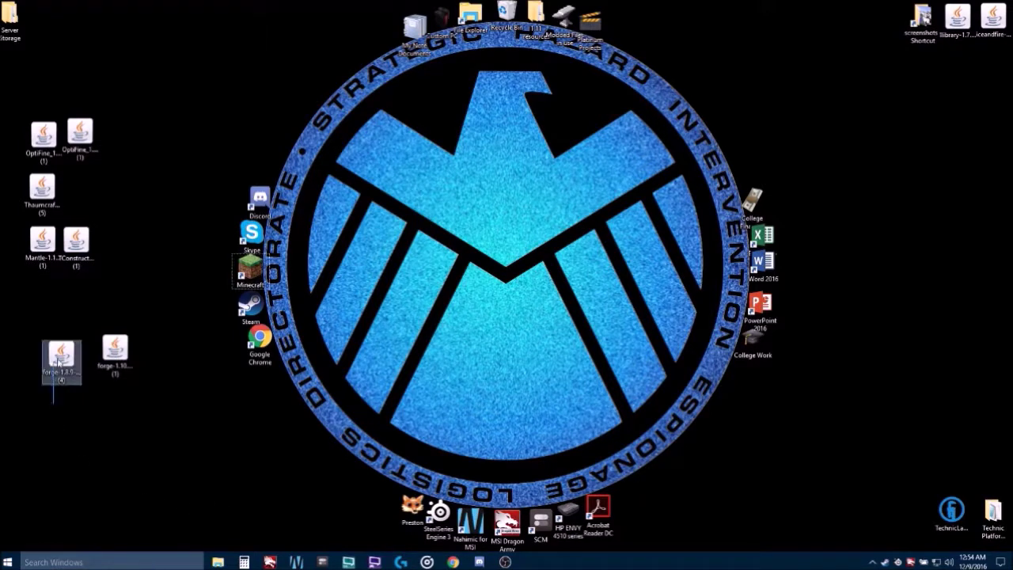
# Recycle both Forge installers and group the desktop jars: Thaumcraft with its OptiFine, Mantle and TConstruct with OptiFine 1.10.2.
pyautogui.moveTo(55, 402); pyautogui.dragTo(510, 32)
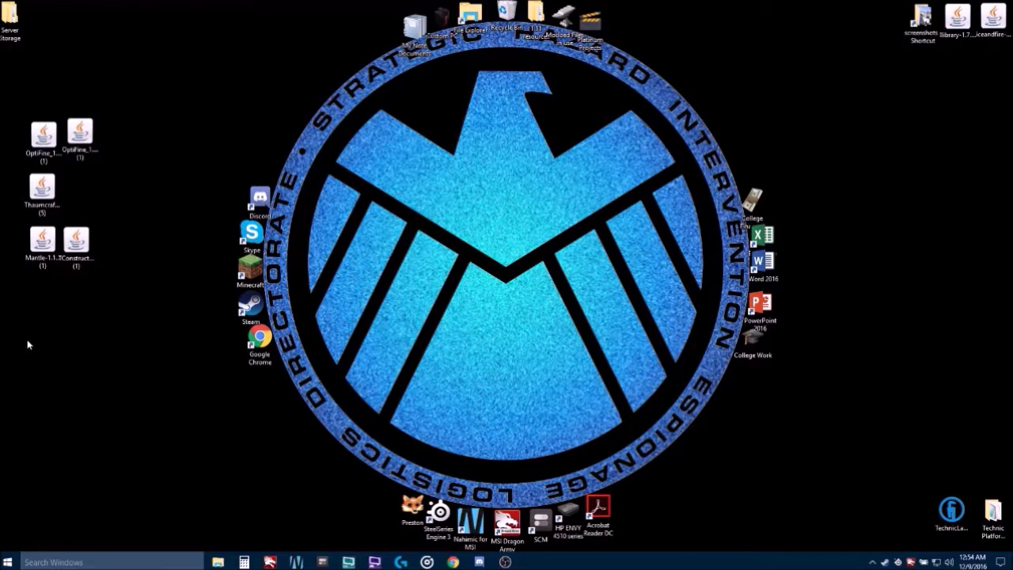
pyautogui.moveTo(26, 342); pyautogui.dragTo(76, 310)
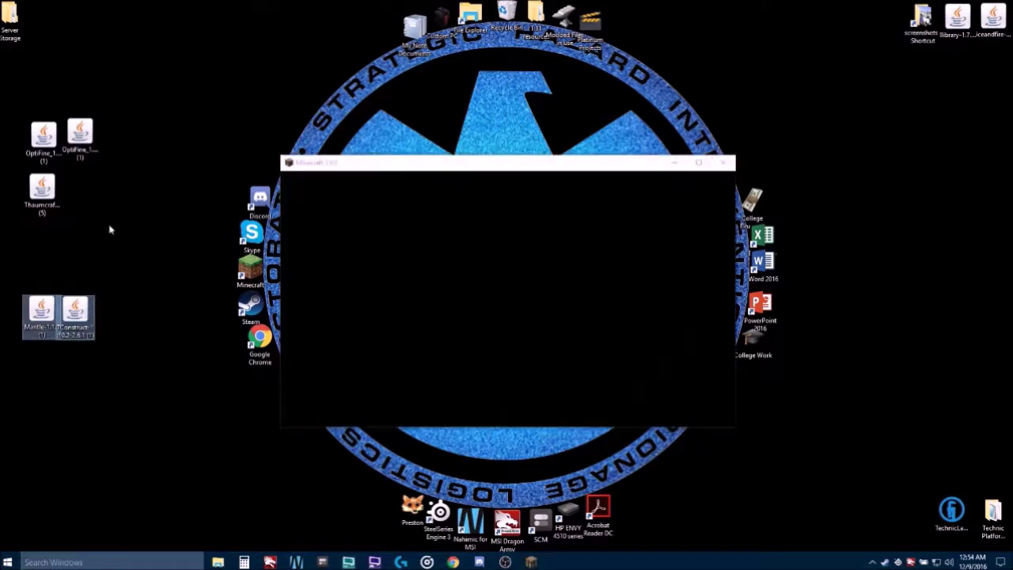
pyautogui.moveTo(41, 192); pyautogui.dragTo(36, 215)
pyautogui.moveTo(39, 134); pyautogui.dragTo(72, 212)
pyautogui.click(93, 141)
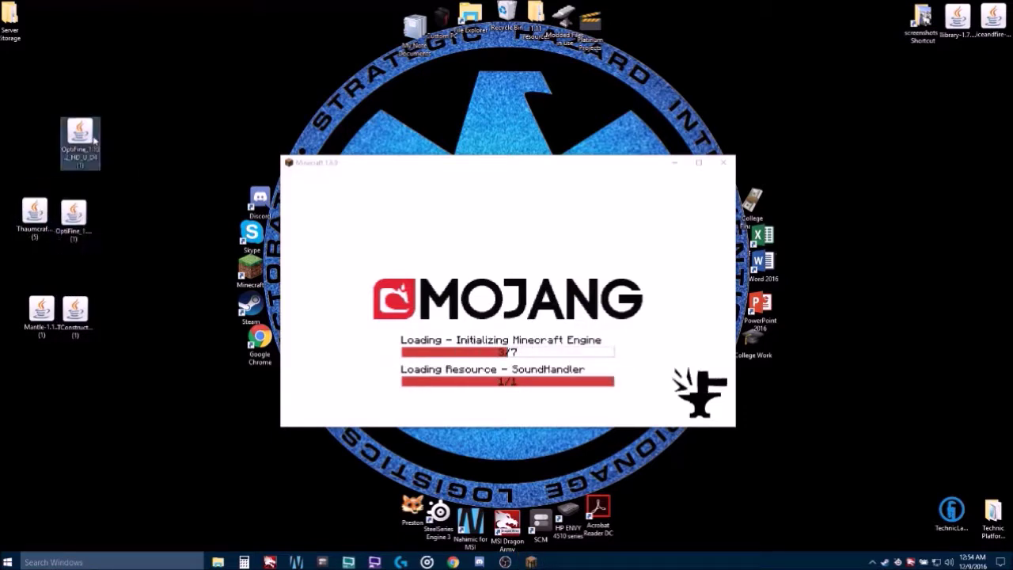
pyautogui.moveTo(98, 141); pyautogui.dragTo(127, 323)
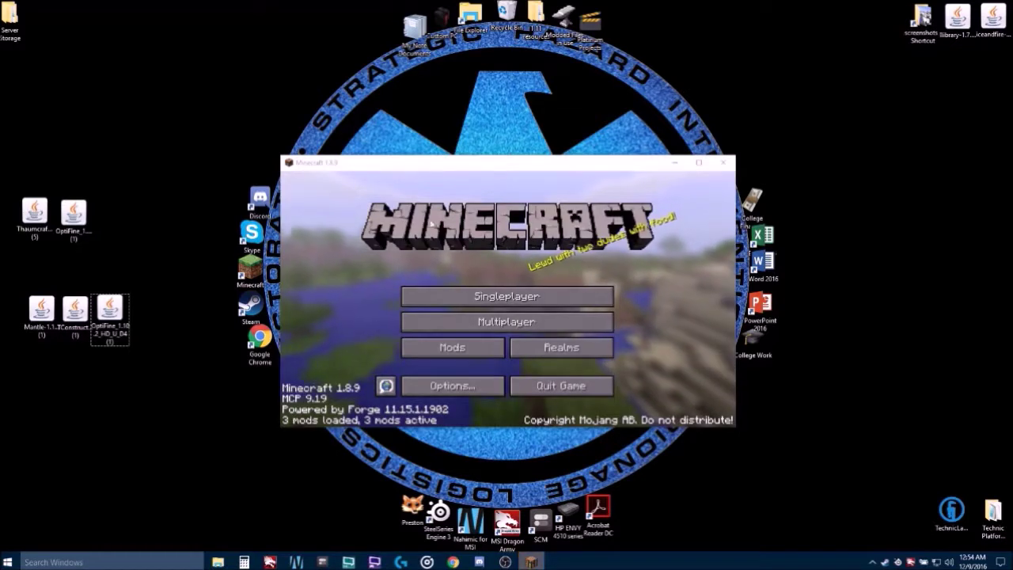
# Check the Music & Sound options in Minecraft 1.8.9 and quit the game.
pyautogui.moveTo(571, 164); pyautogui.dragTo(563, 118)
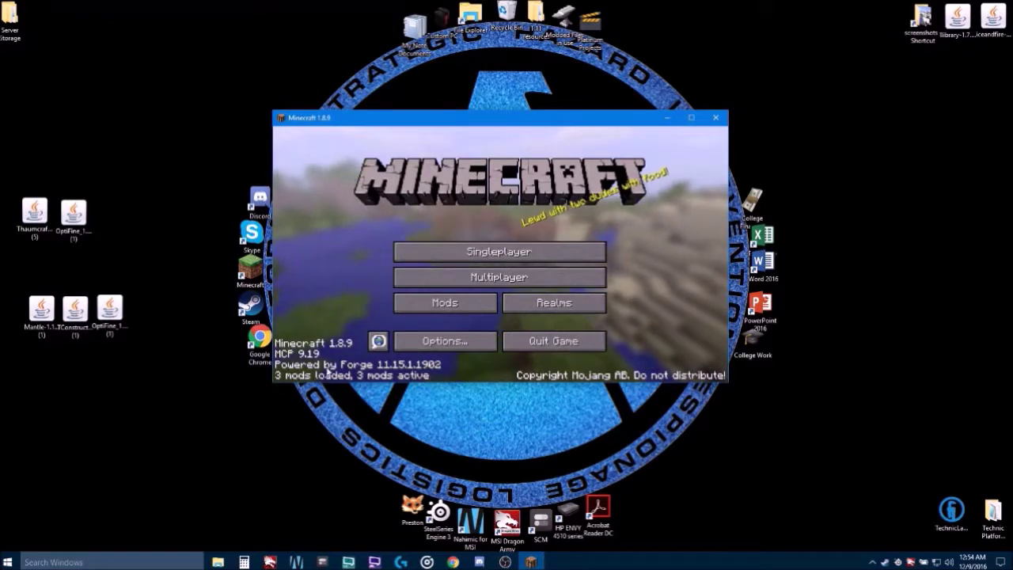
pyautogui.click(452, 341)
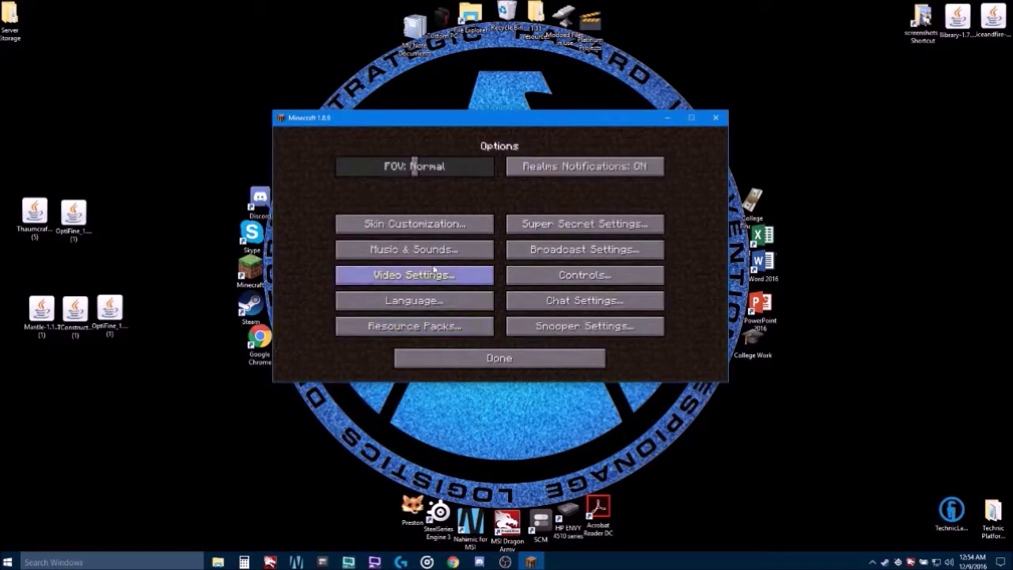
pyautogui.click(443, 252)
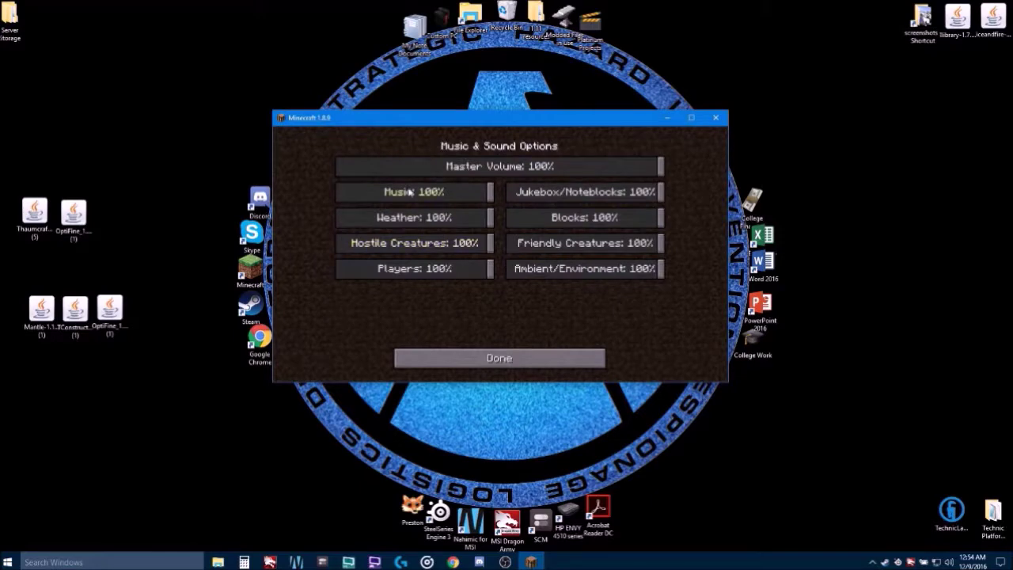
pyautogui.click(452, 348)
pyautogui.click(514, 360)
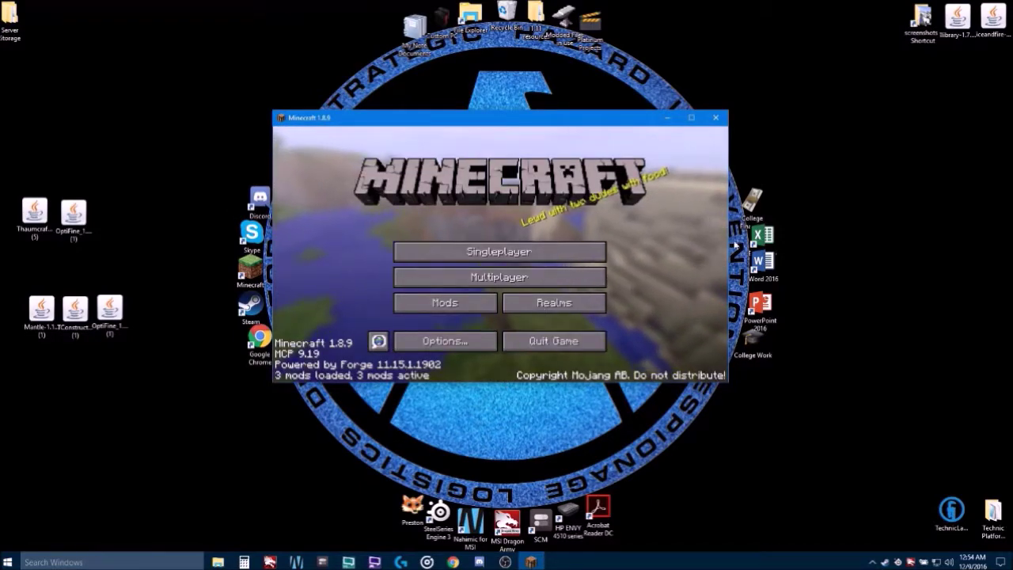
pyautogui.click(574, 341)
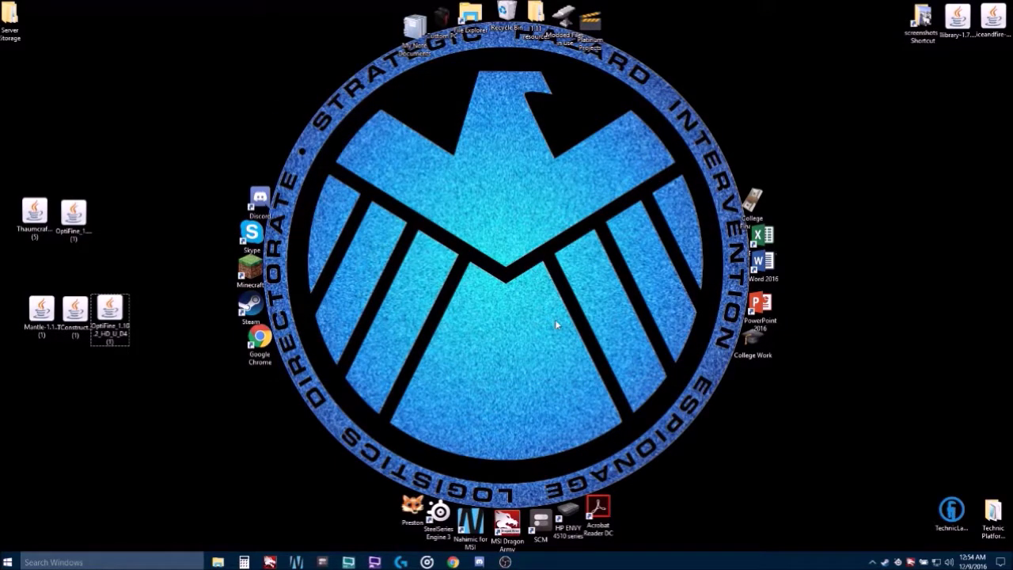
# Open the thuamcraft folder inside .minecraft, reached through %appdata%.
pyautogui.press('super+r')
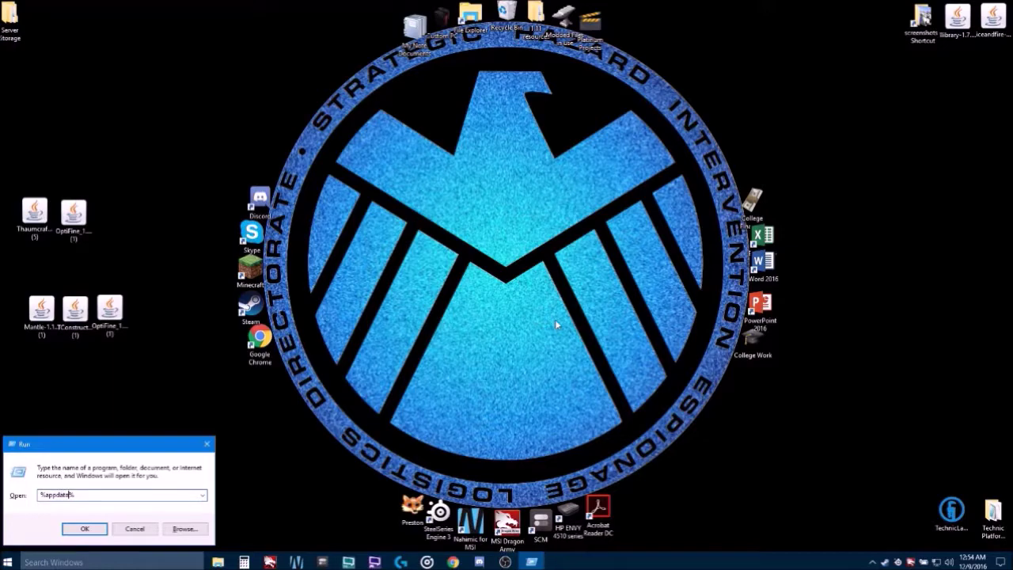
pyautogui.press('Return')
pyautogui.doubleClick(277, 64)
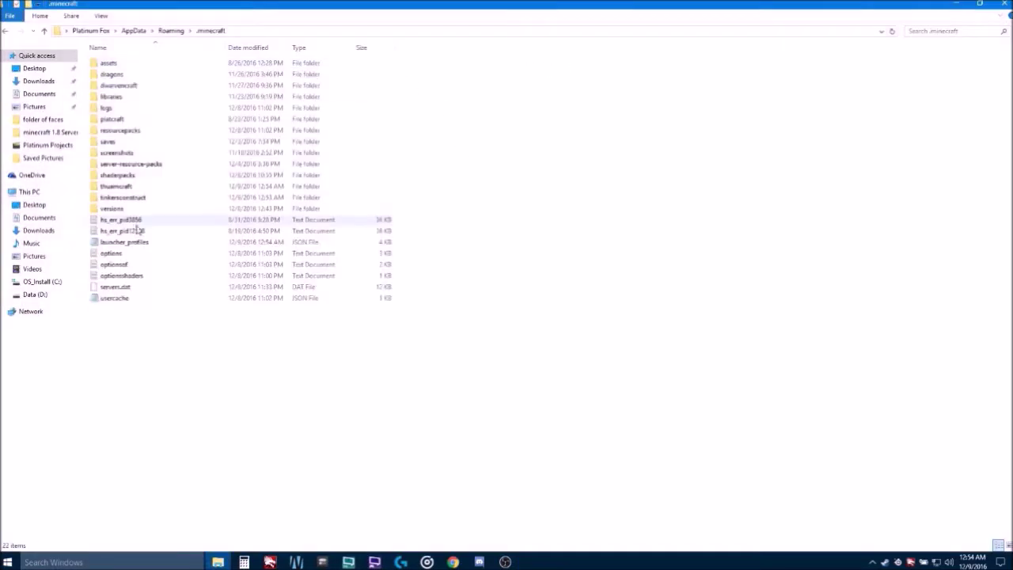
pyautogui.doubleClick(144, 189)
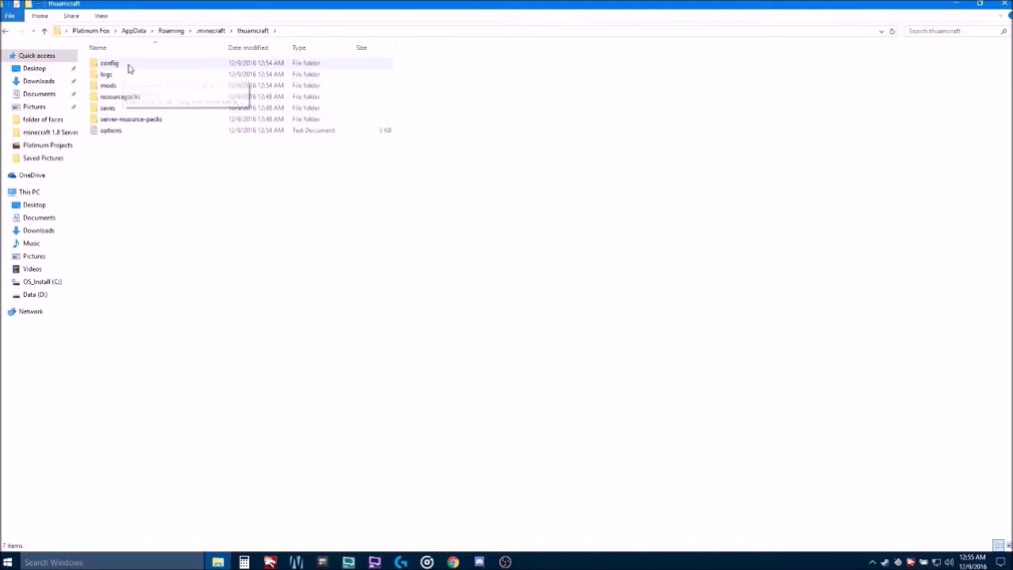
# Inspect the contents of the config, logs and mods folders in the thuamcraft folder.
pyautogui.doubleClick(125, 64)
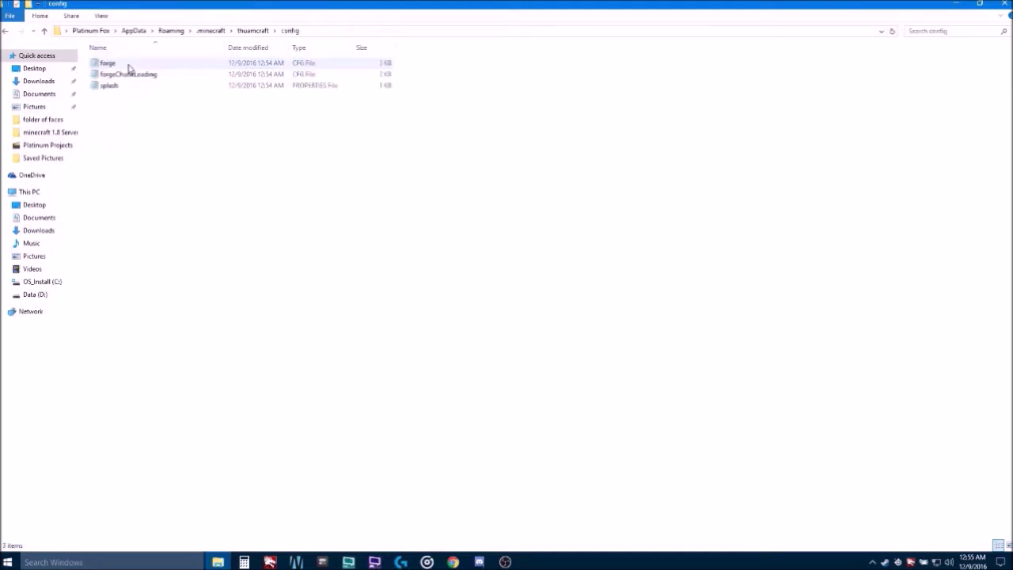
pyautogui.click(5, 32)
pyautogui.doubleClick(110, 74)
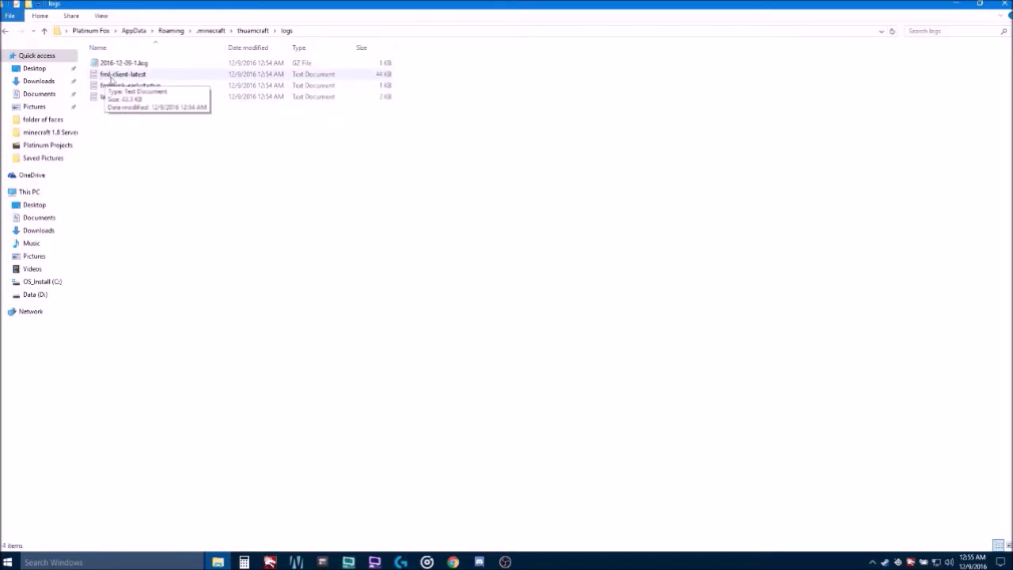
pyautogui.click(6, 32)
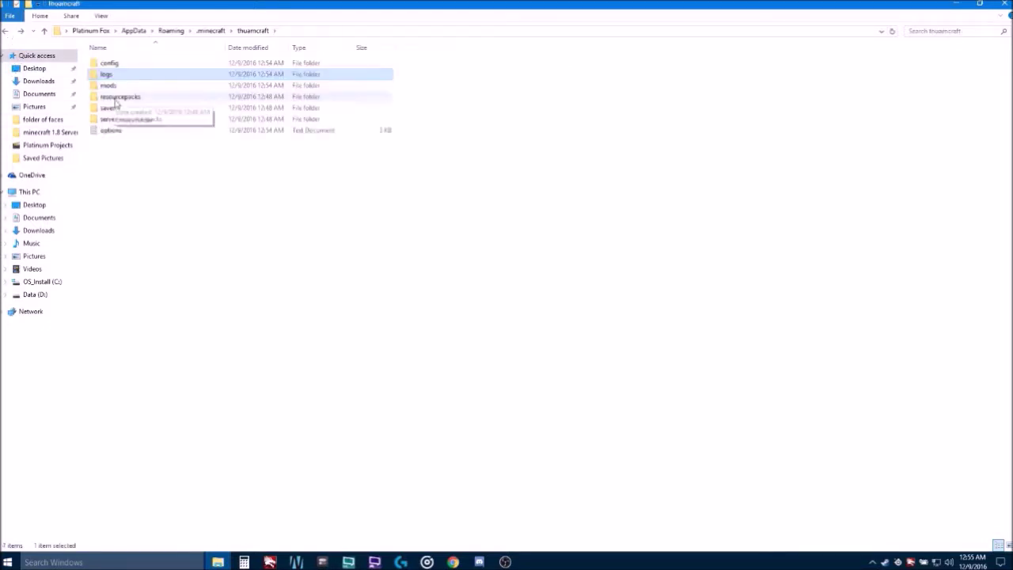
pyautogui.doubleClick(121, 86)
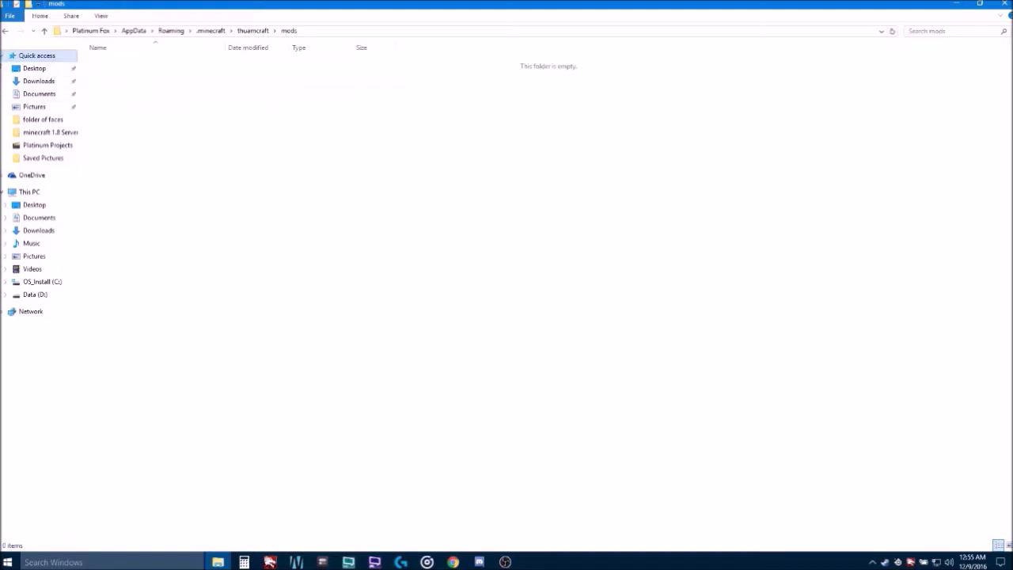
pyautogui.hotkey('alt', 'Left')
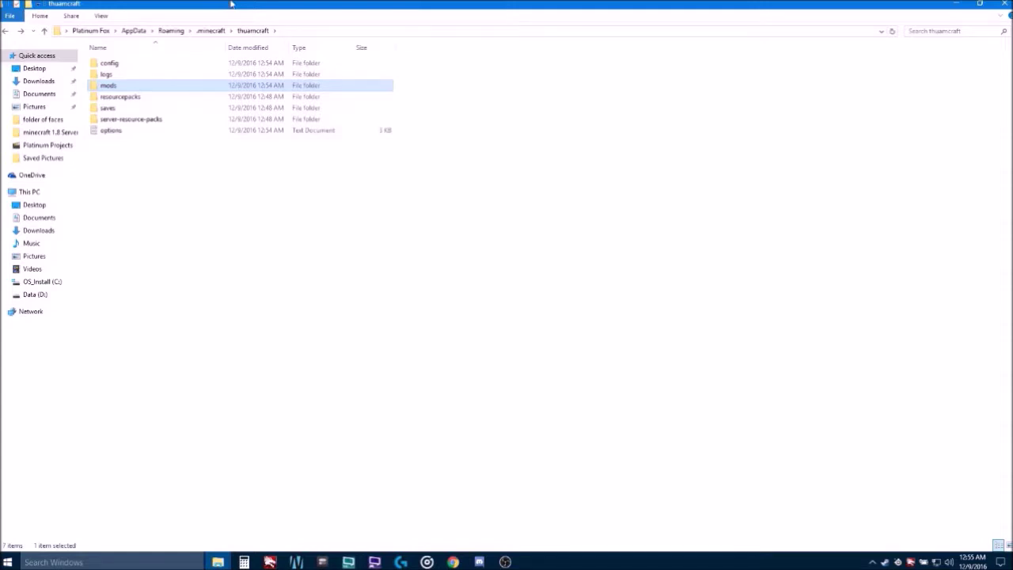
# Shrink the folder window so the desktop jars are accessible, and open the thuamcraft mods folder.
pyautogui.moveTo(231, 5); pyautogui.dragTo(440, 51)
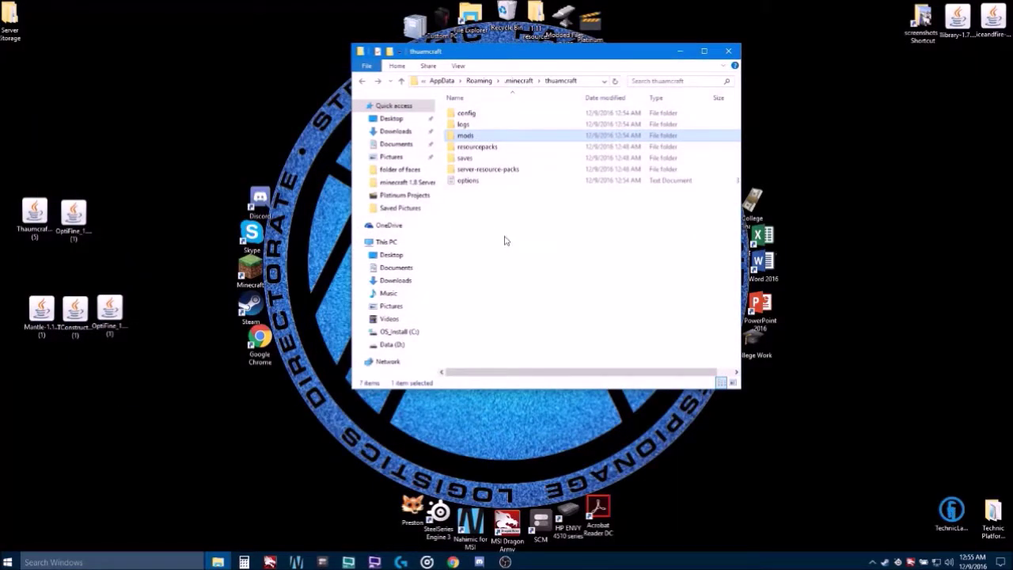
pyautogui.doubleClick(466, 112)
pyautogui.hotkey('alt', 'Left')
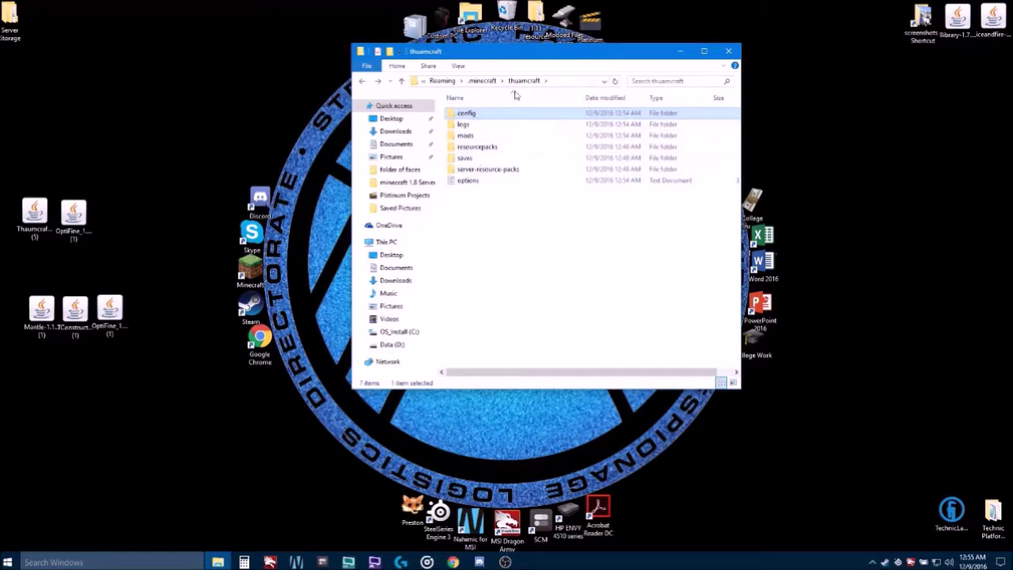
pyautogui.doubleClick(475, 136)
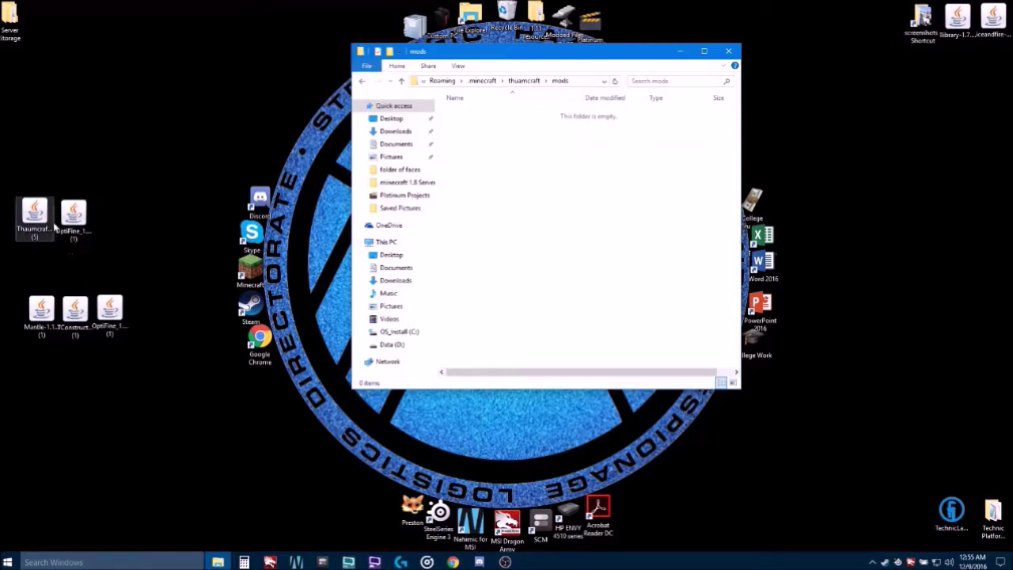
# Copy the Thaumcraft and OptiFine 1.8.9 jars from the desktop into the thuamcraft mods folder.
pyautogui.click(87, 227)
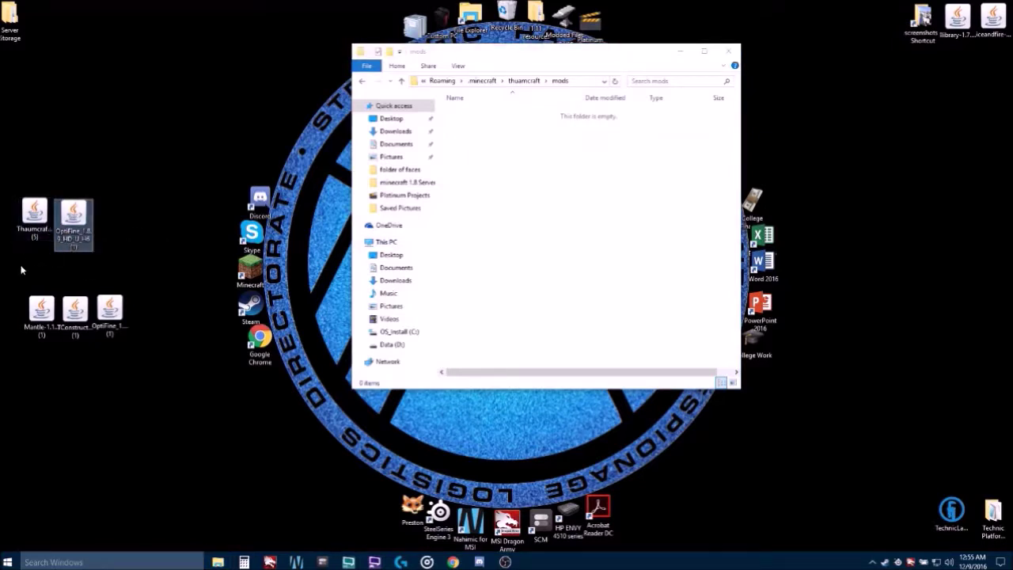
pyautogui.moveTo(20, 270); pyautogui.dragTo(125, 192)
pyautogui.moveTo(79, 228); pyautogui.dragTo(571, 201)
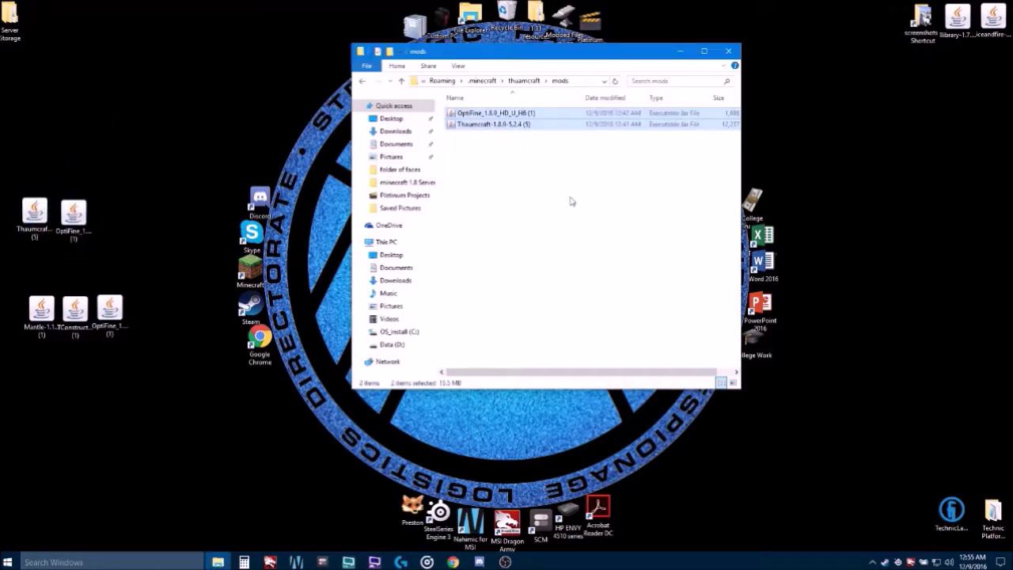
# Copy the Mantle, TConstruct and OptiFine jars from the desktop into the tinkersconstruct mods folder and close the folder window.
pyautogui.click(362, 80)
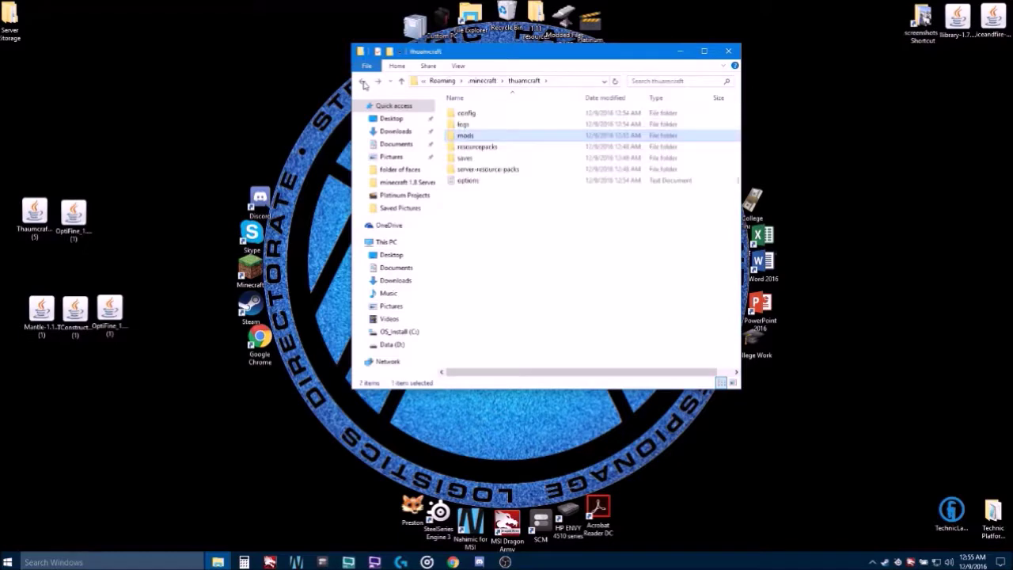
pyautogui.click(362, 81)
pyautogui.doubleClick(502, 246)
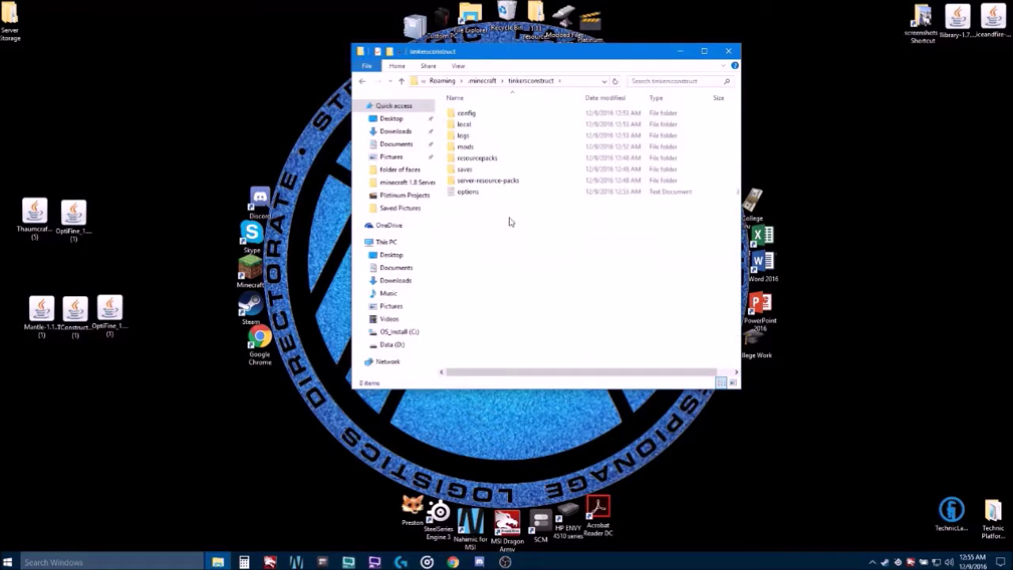
pyautogui.doubleClick(489, 147)
pyautogui.moveTo(12, 400); pyautogui.dragTo(599, 237)
pyautogui.click(729, 52)
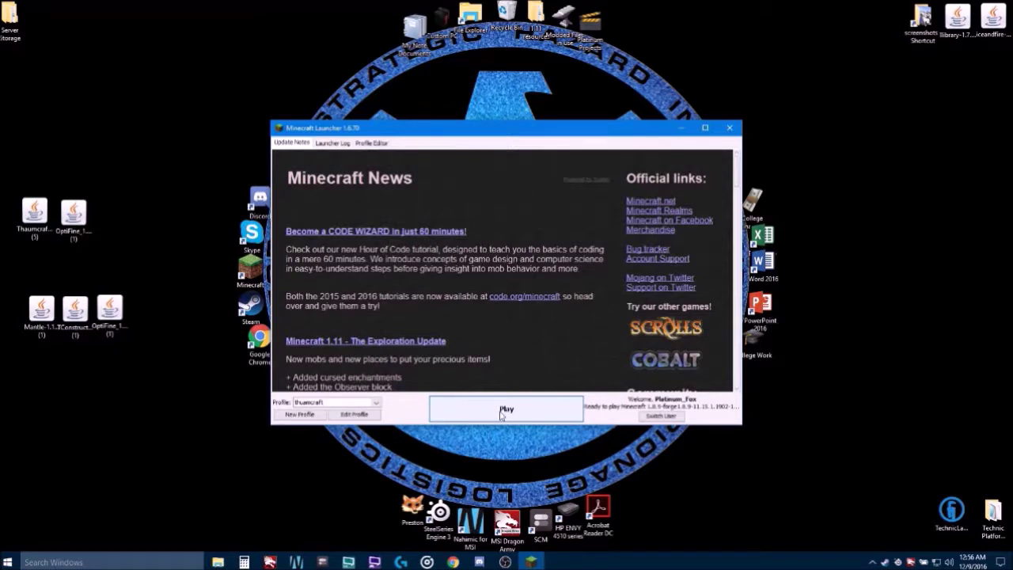
# Launch Minecraft with the thuamcraft profile and check the Thaumcraft and Baubles entries in the mod list.
pyautogui.click(500, 414)
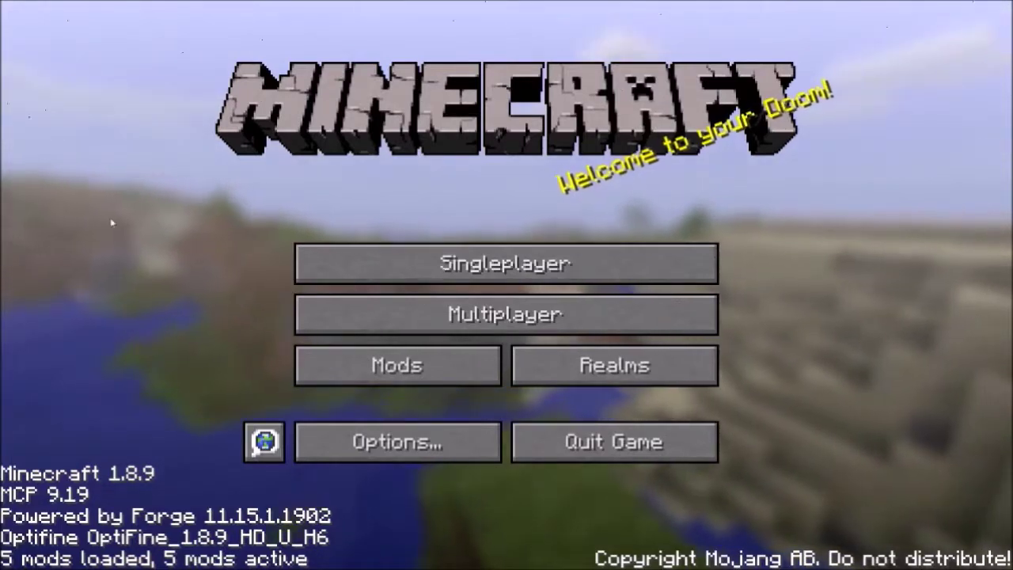
pyautogui.click(339, 355)
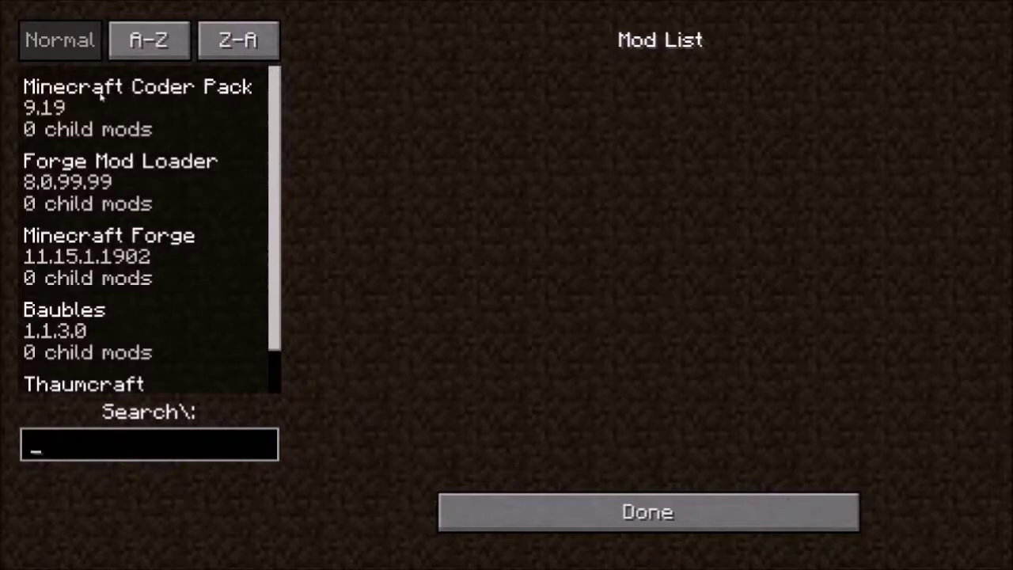
pyautogui.scroll(-2, 90, 105)
pyautogui.click(94, 340)
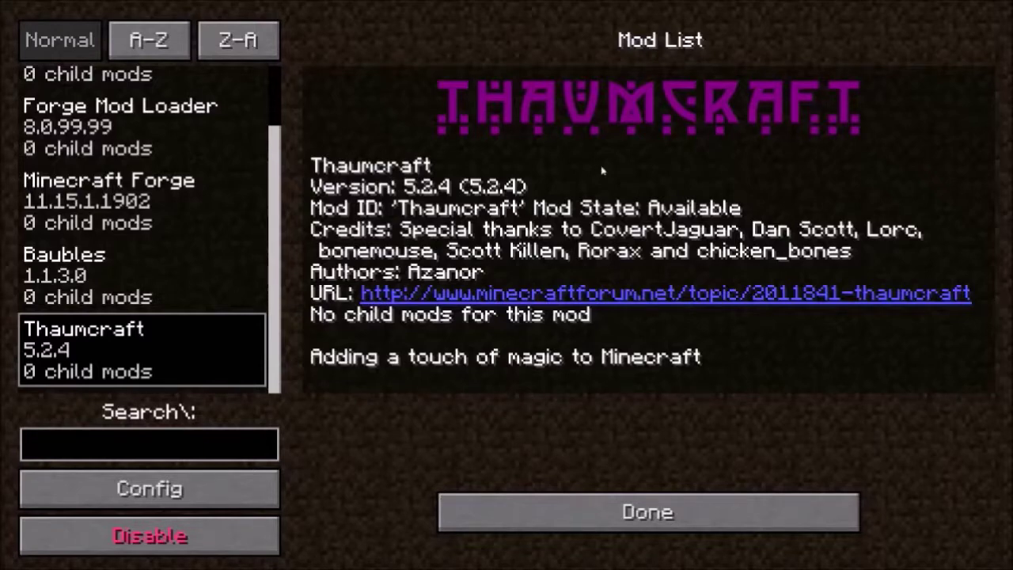
pyautogui.click(71, 266)
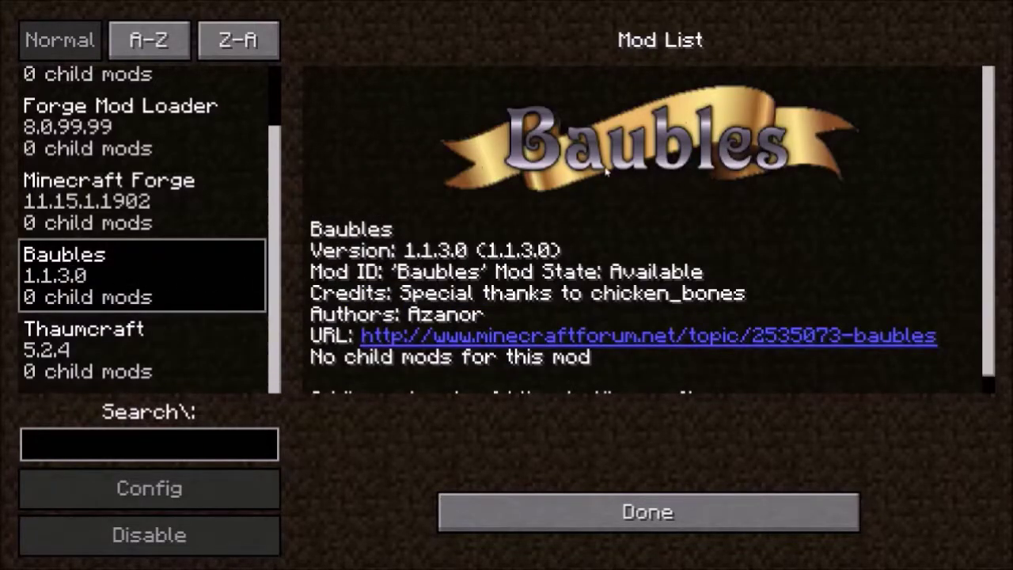
pyautogui.scroll(-1, 667, 210)
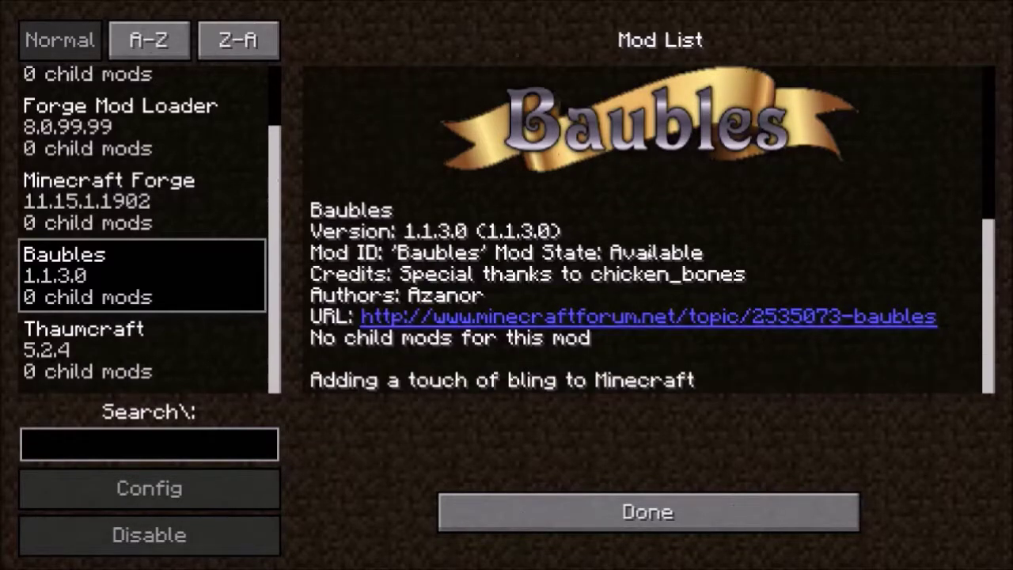
pyautogui.click(577, 510)
# Create a new singleplayer world in Creative mode in Minecraft 1.8.9.
pyautogui.click(490, 265)
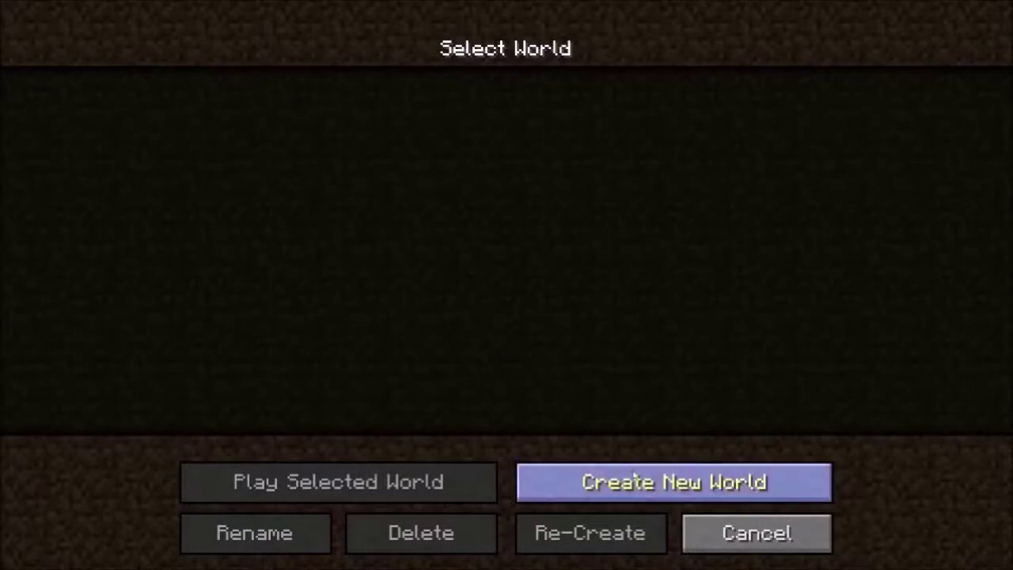
pyautogui.click(633, 479)
pyautogui.click(518, 272)
pyautogui.click(518, 271)
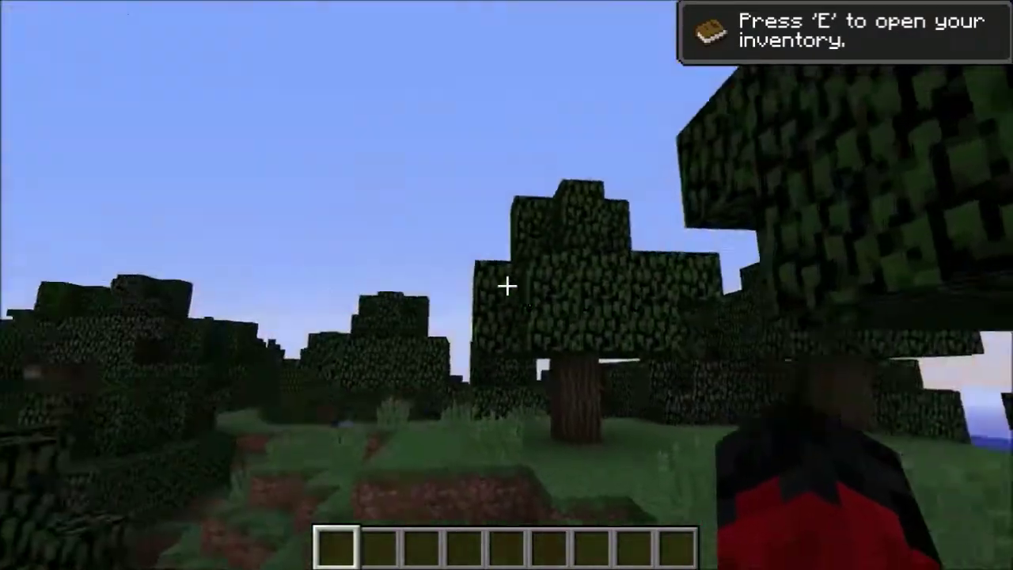
# Browse the Thaumcraft items on the second page of the creative inventory.
pyautogui.press('e')
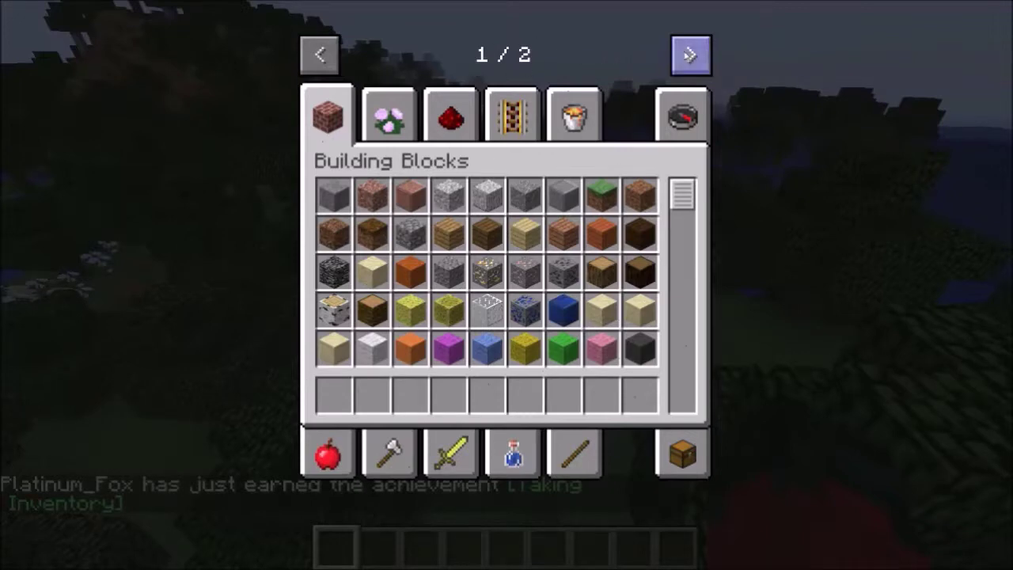
pyautogui.click(690, 55)
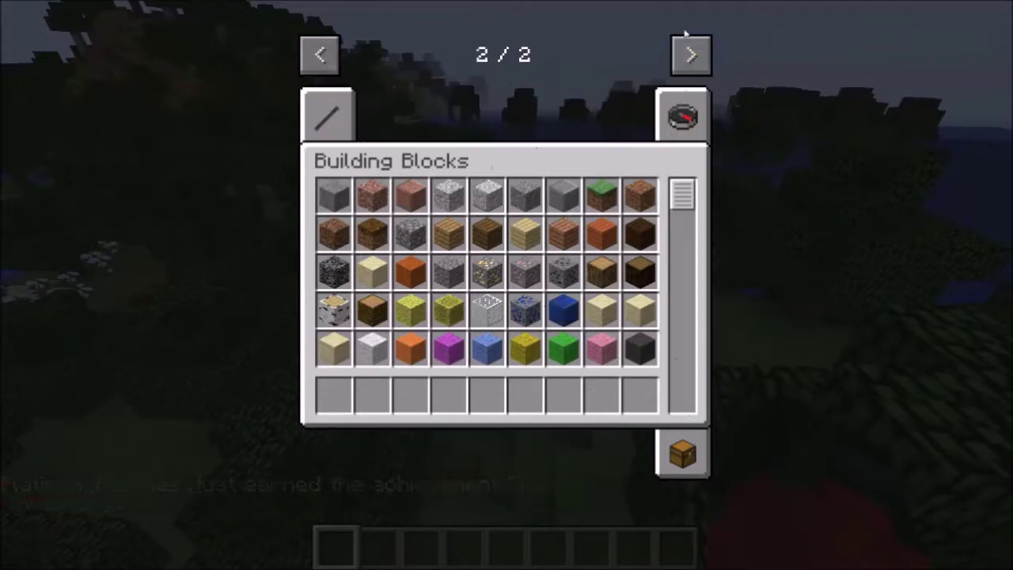
pyautogui.click(341, 118)
pyautogui.scroll(-12, 602, 201)
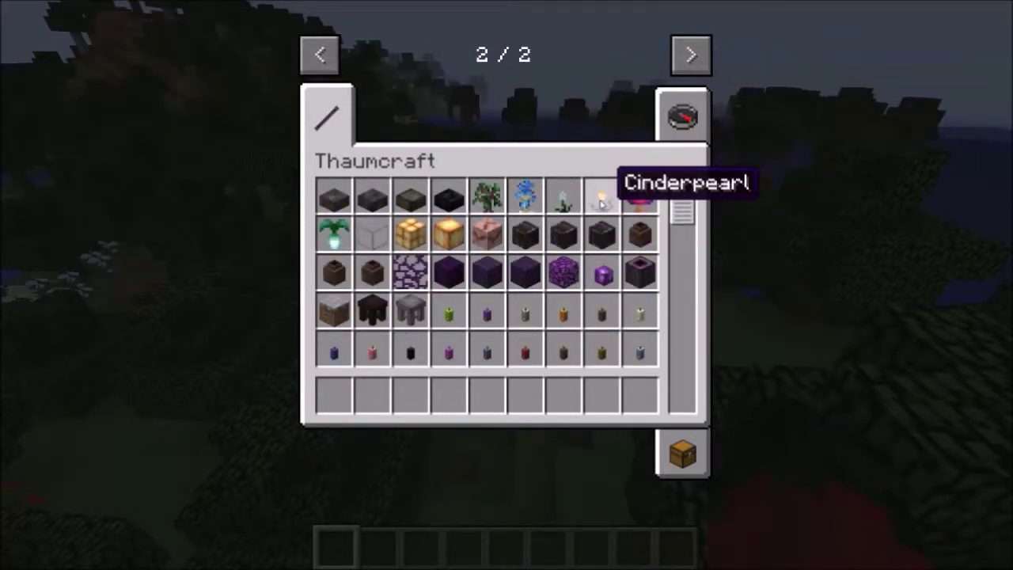
pyautogui.scroll(-15, 601, 202)
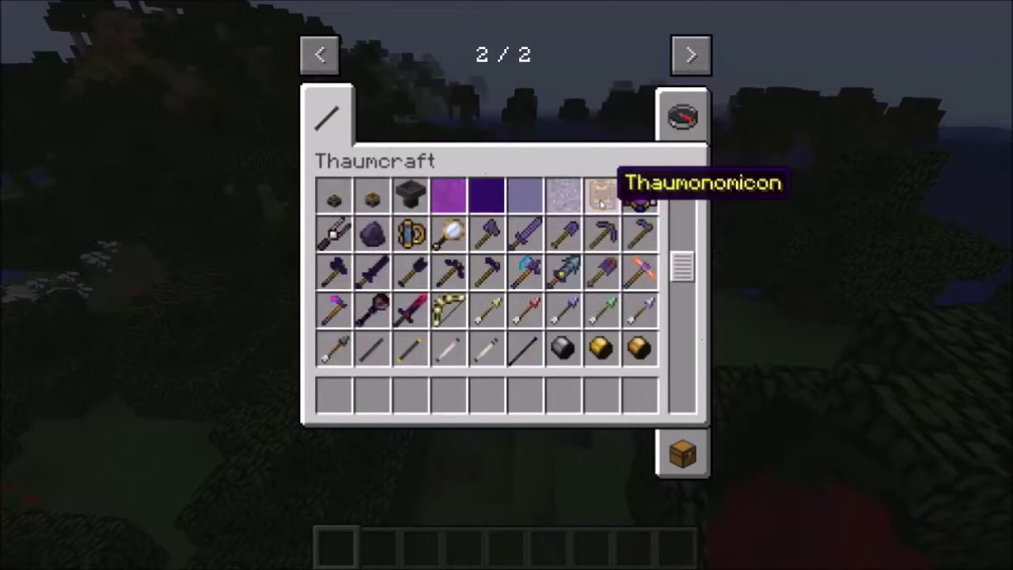
pyautogui.scroll(-15, 602, 203)
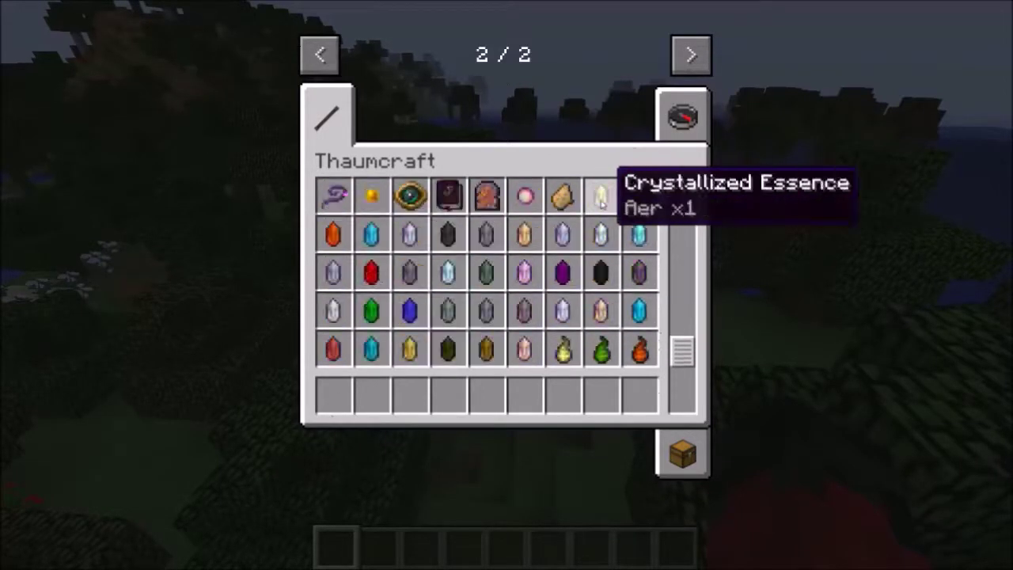
pyautogui.scroll(-10, 601, 202)
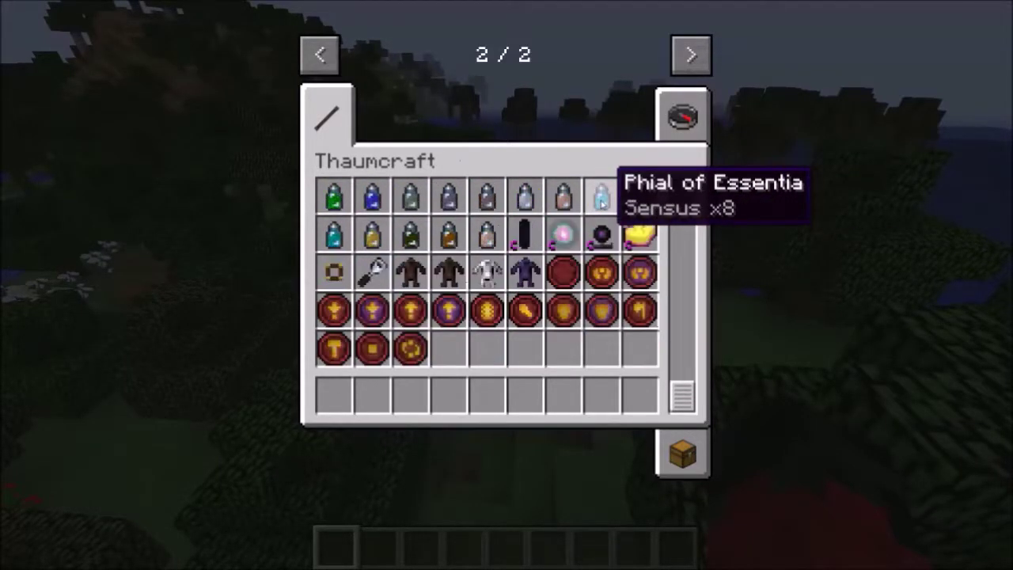
pyautogui.scroll(3, 679, 398)
pyautogui.moveTo(679, 397); pyautogui.dragTo(671, 193)
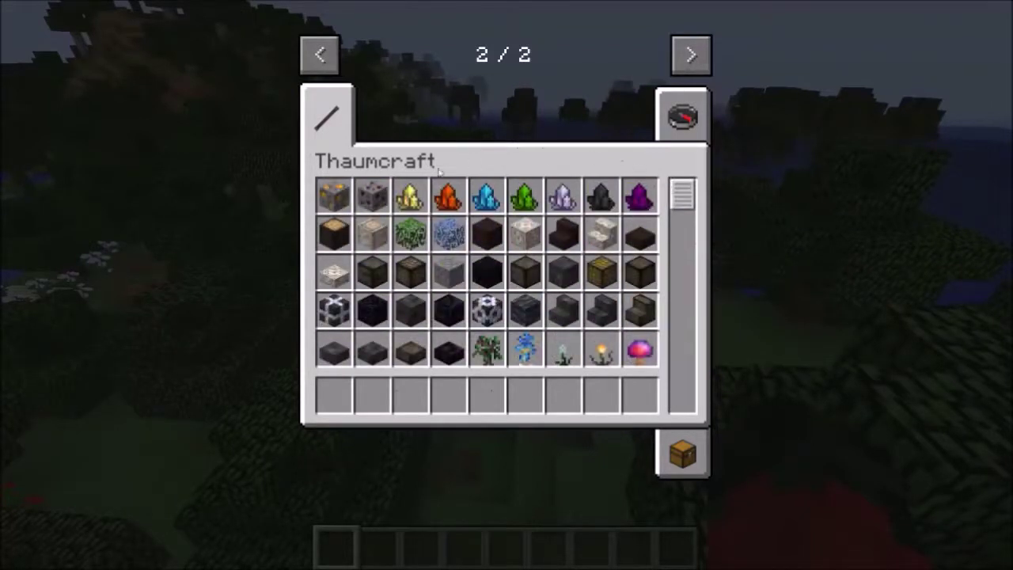
# Put an Air Crystal in the first hotbar slot and break a grass block on the ground while holding it.
pyautogui.click(410, 196)
pyautogui.click(334, 396)
pyautogui.press('e')
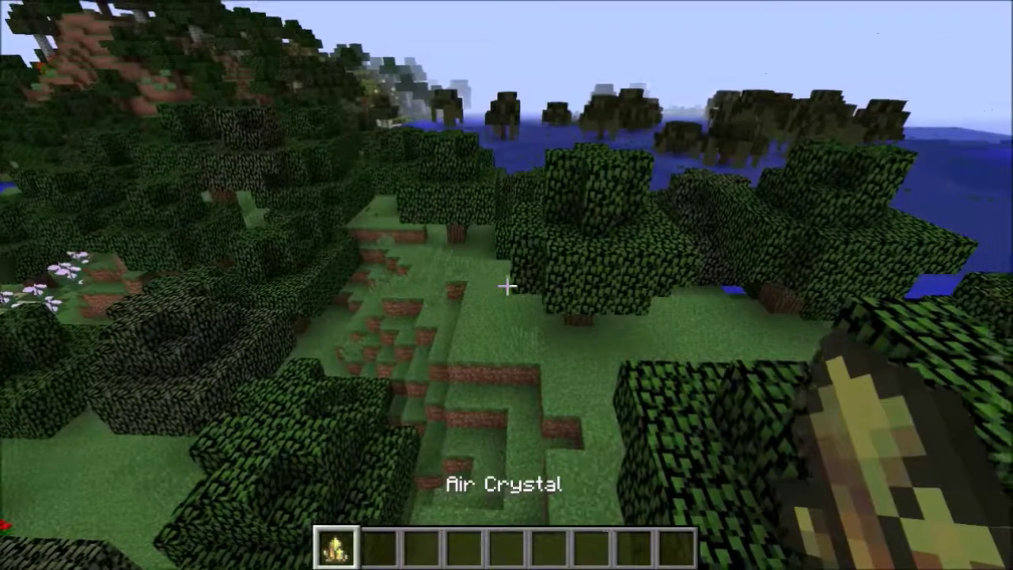
pyautogui.press('w')
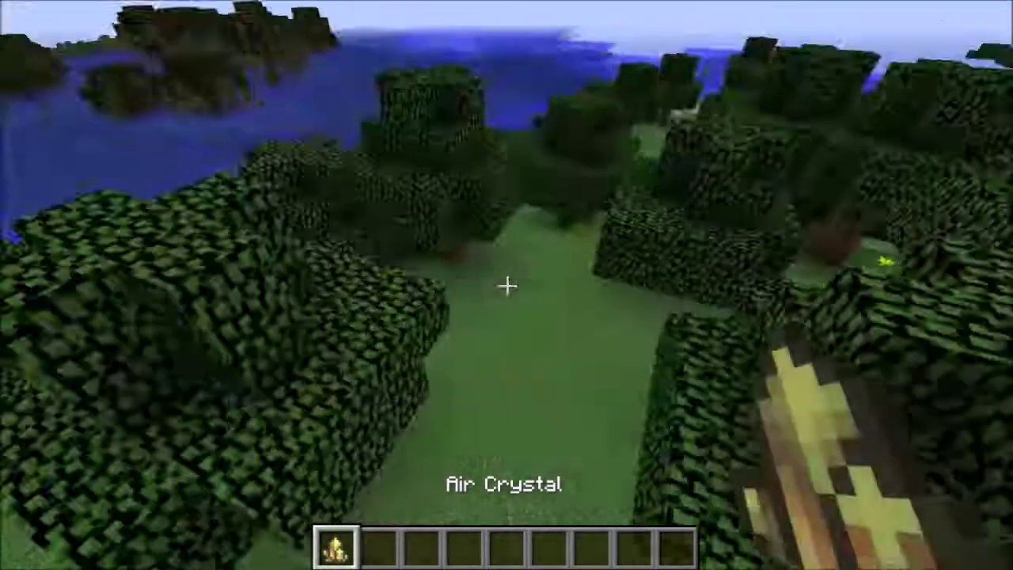
pyautogui.press('w')
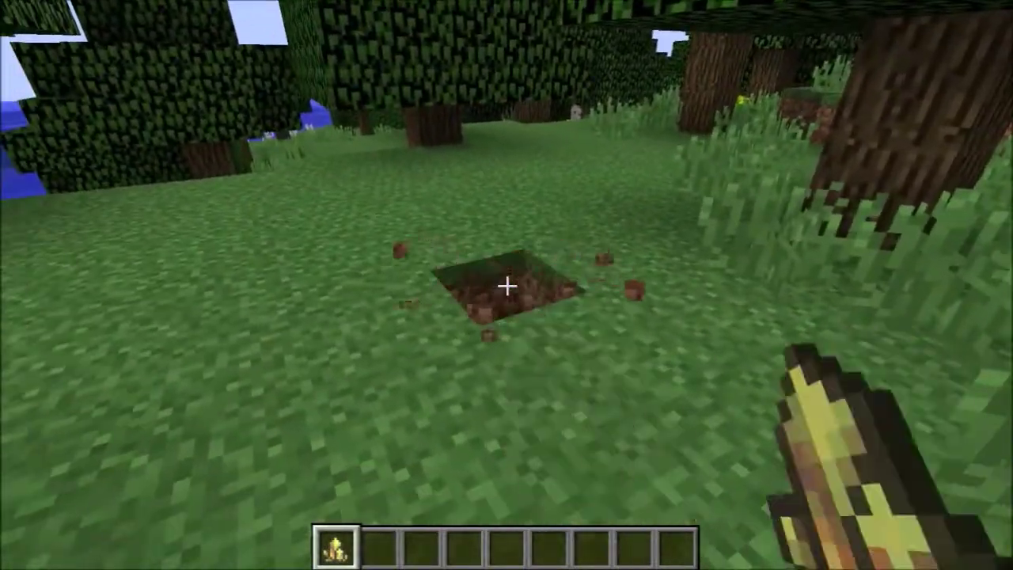
pyautogui.press('w')
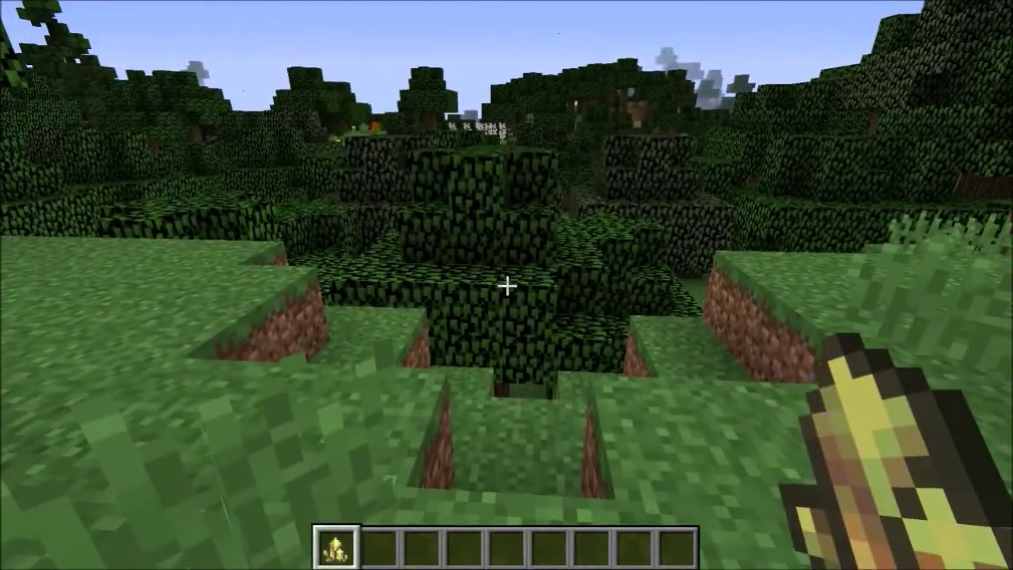
# Put Amber Bearing Stone in the second hotbar slot and test it by placing and breaking several blocks on the grass.
pyautogui.press('e')
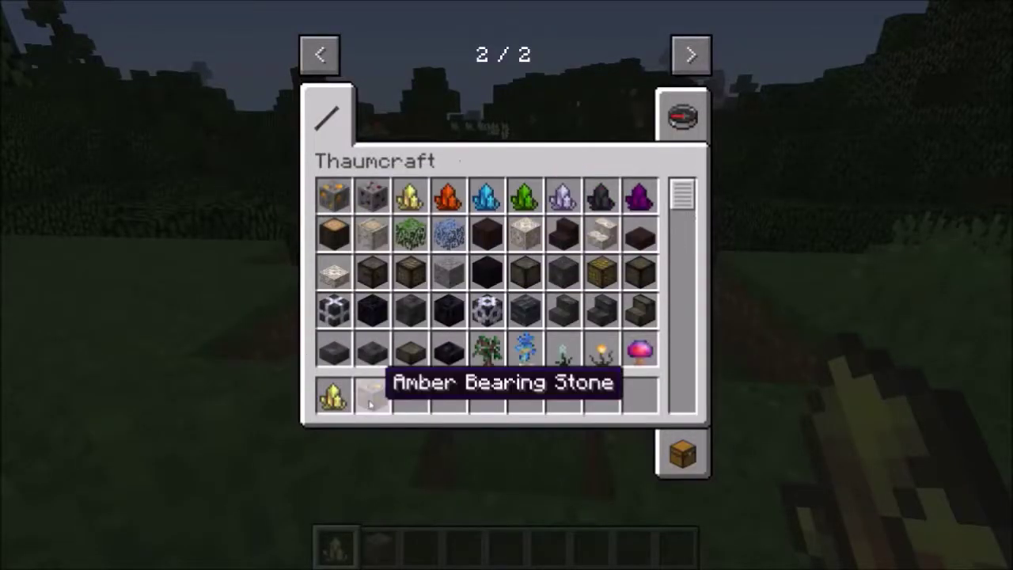
pyautogui.press('2')
pyautogui.press('e')
pyautogui.press('2')
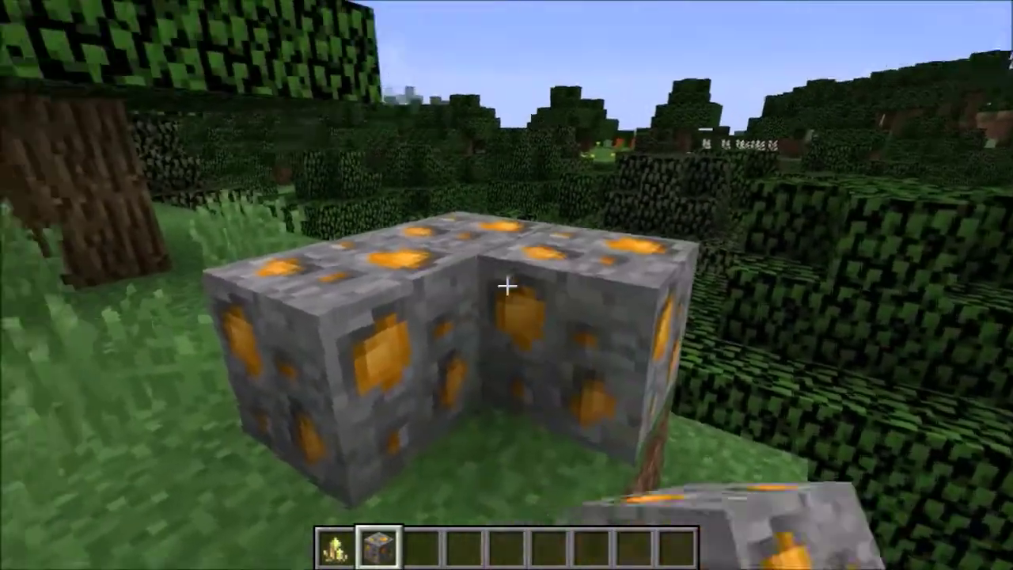
pyautogui.rightClick(506, 285)
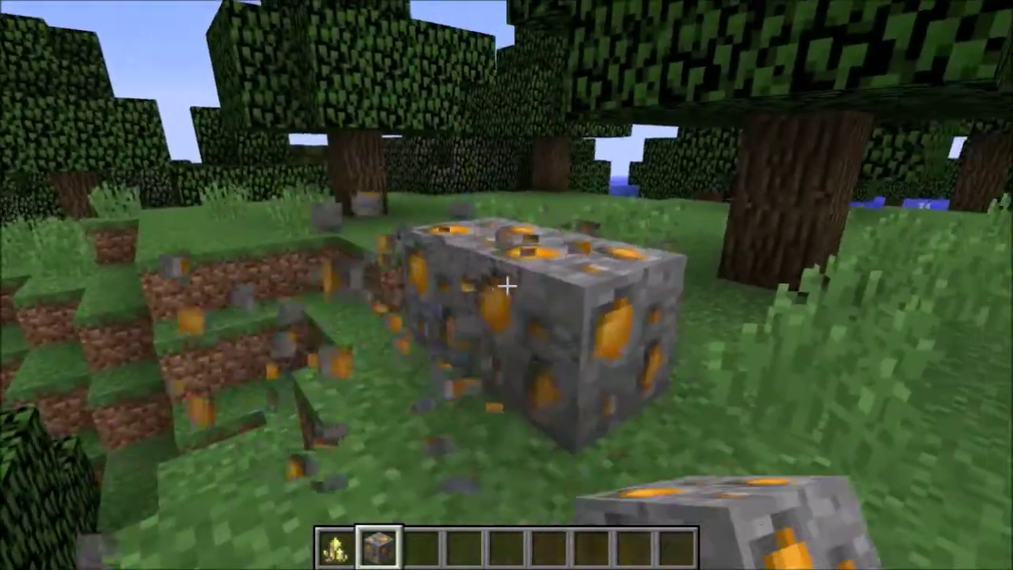
pyautogui.click(507, 285)
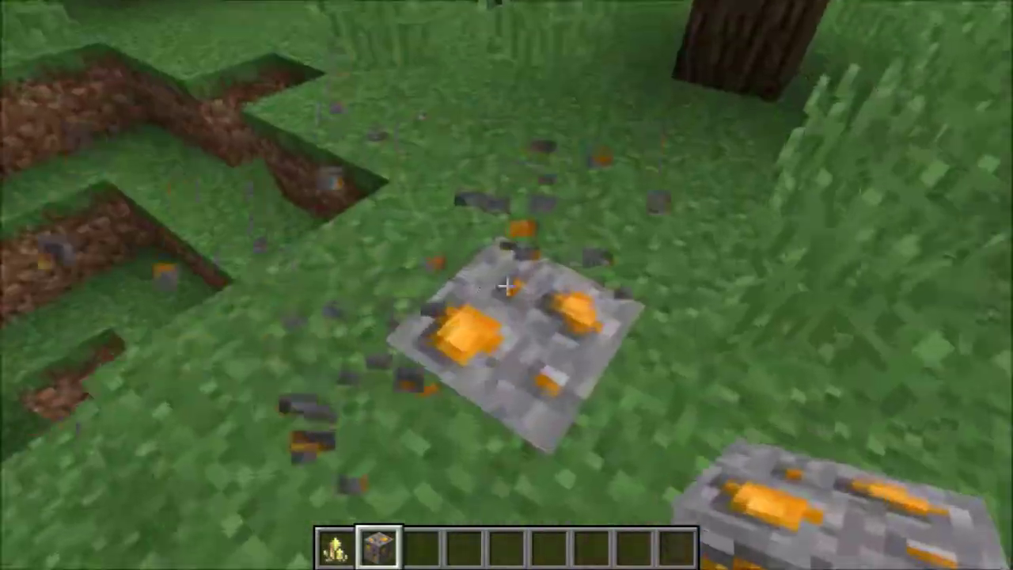
pyautogui.click(507, 285)
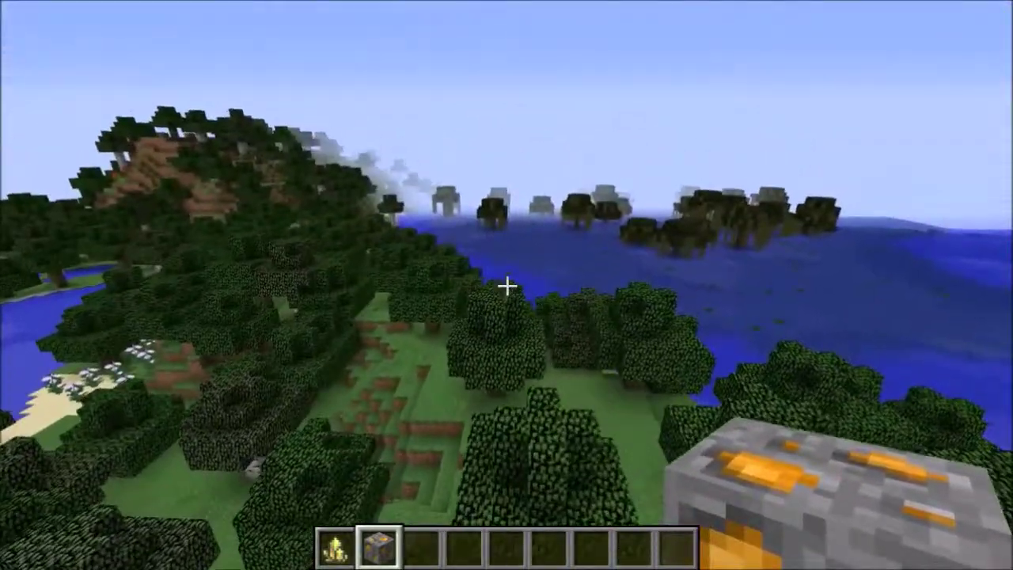
# Save the Thaumcraft world and quit to the title screen.
pyautogui.press('Escape')
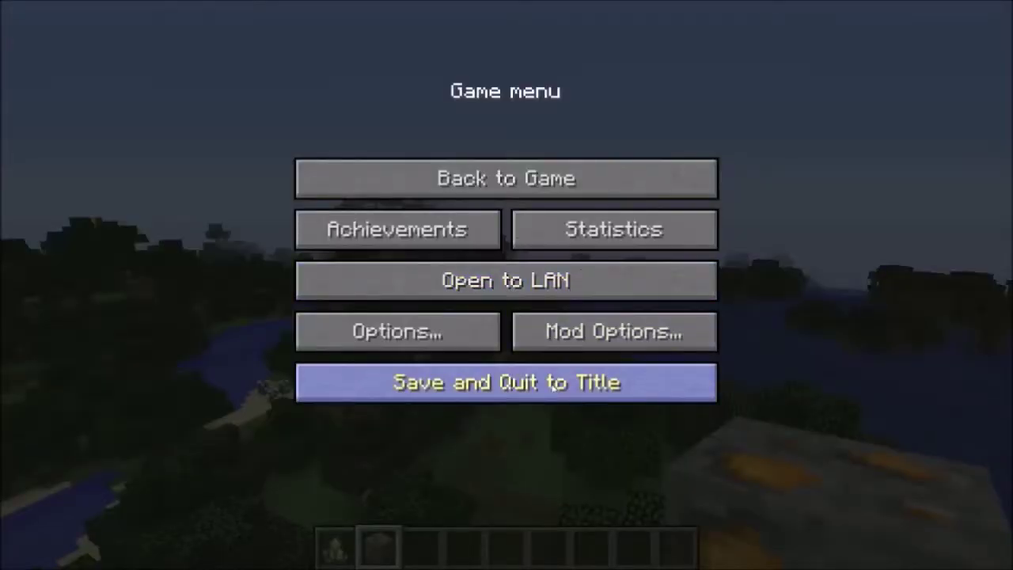
pyautogui.click(507, 382)
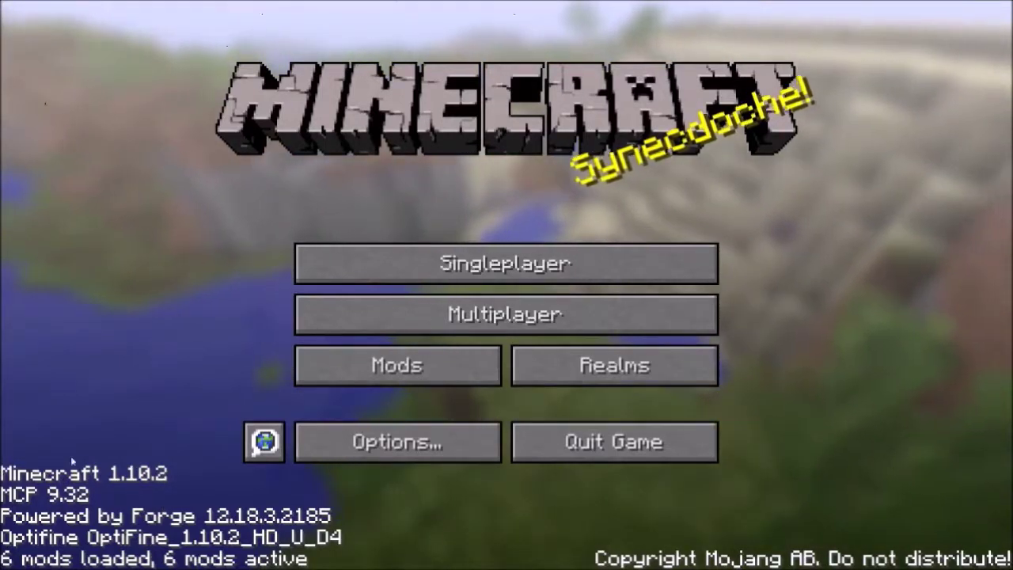
# Check the Minecraft 1.10.2 mod list for Mantle and Tinkers' Construct.
pyautogui.click(332, 364)
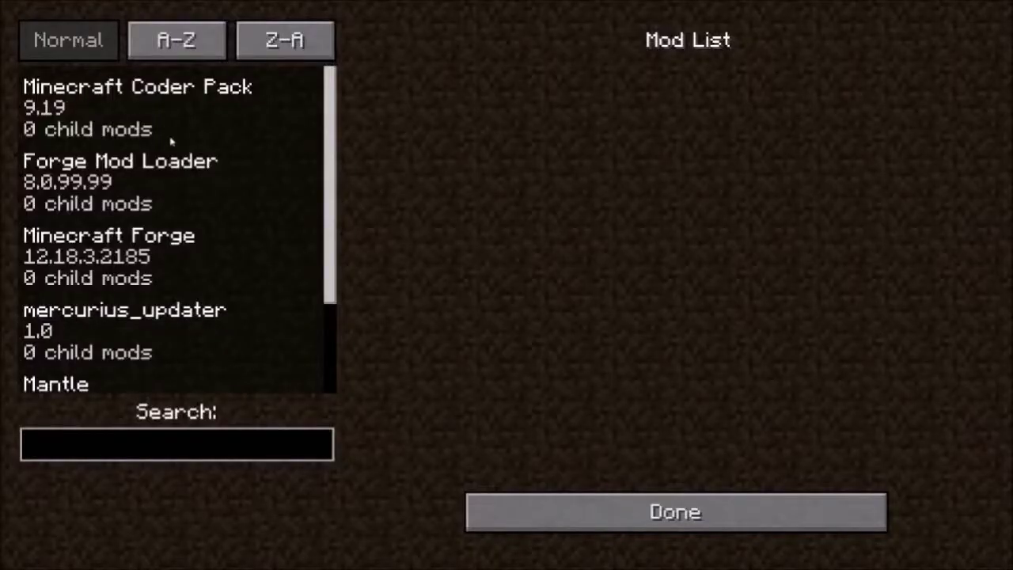
pyautogui.scroll(-5, 108, 221)
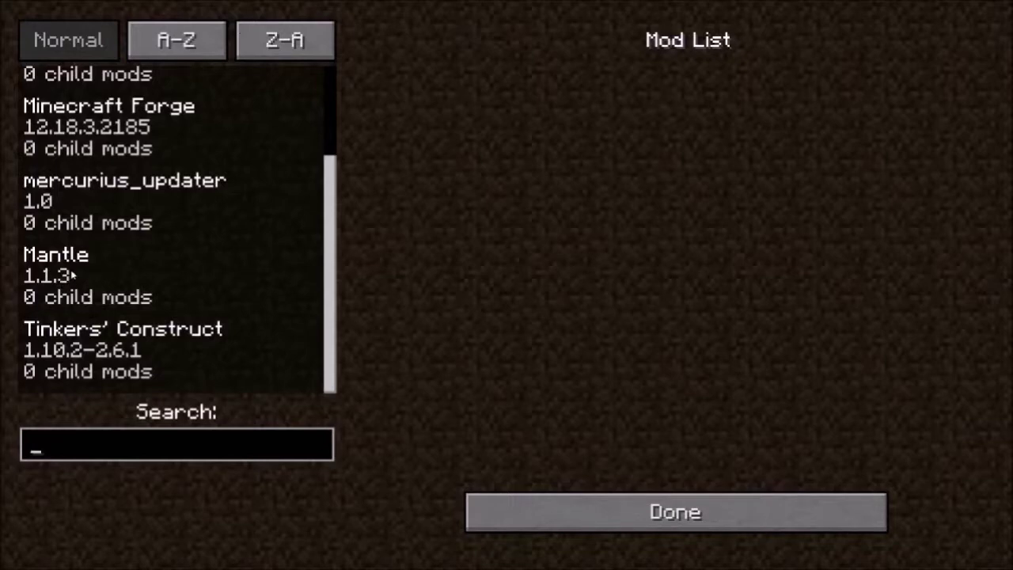
pyautogui.click(510, 511)
# Create a singleplayer world named New World in Creative mode in Minecraft 1.10.2.
pyautogui.click(500, 272)
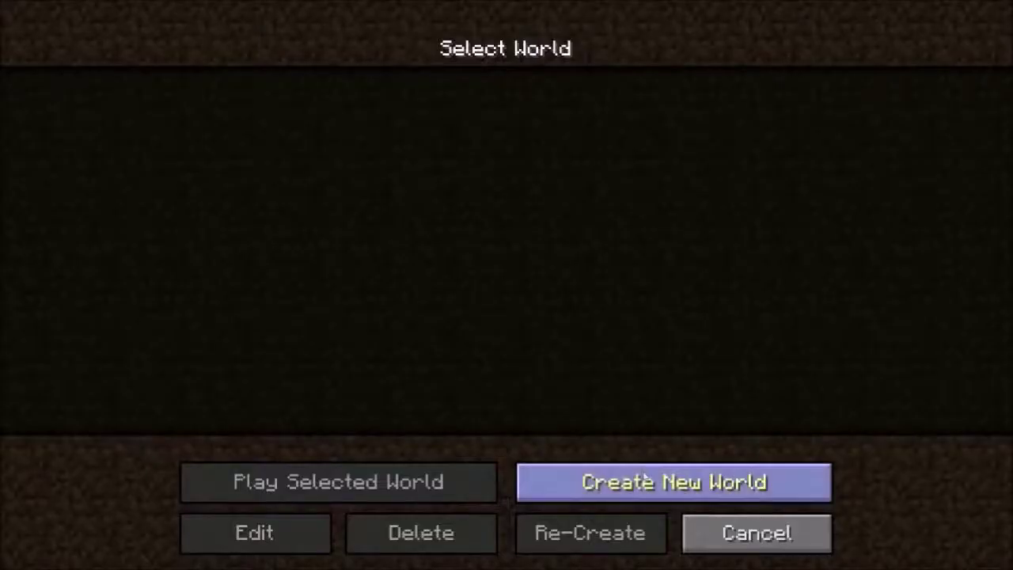
pyautogui.click(644, 477)
pyautogui.click(527, 256)
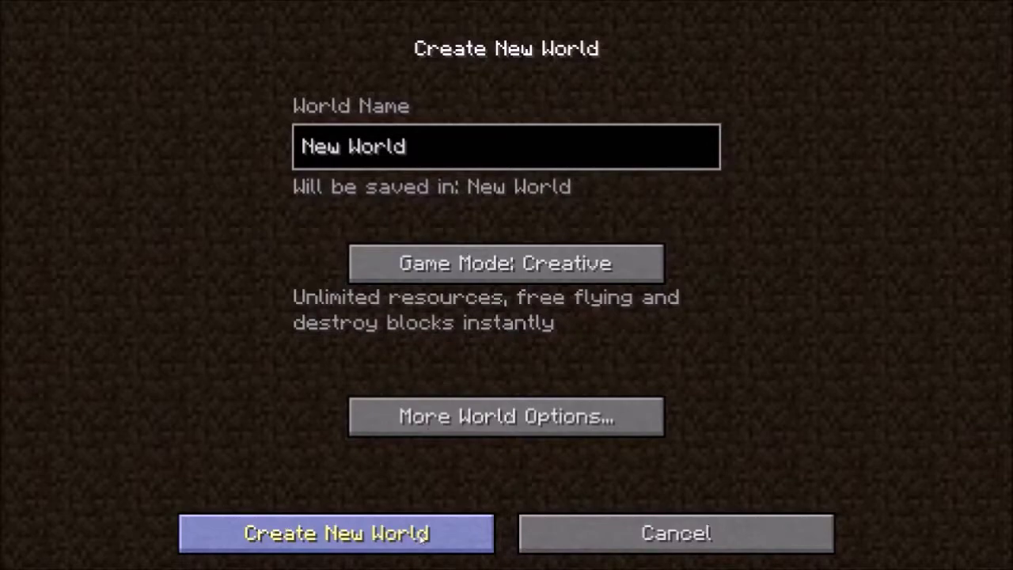
pyautogui.click(420, 537)
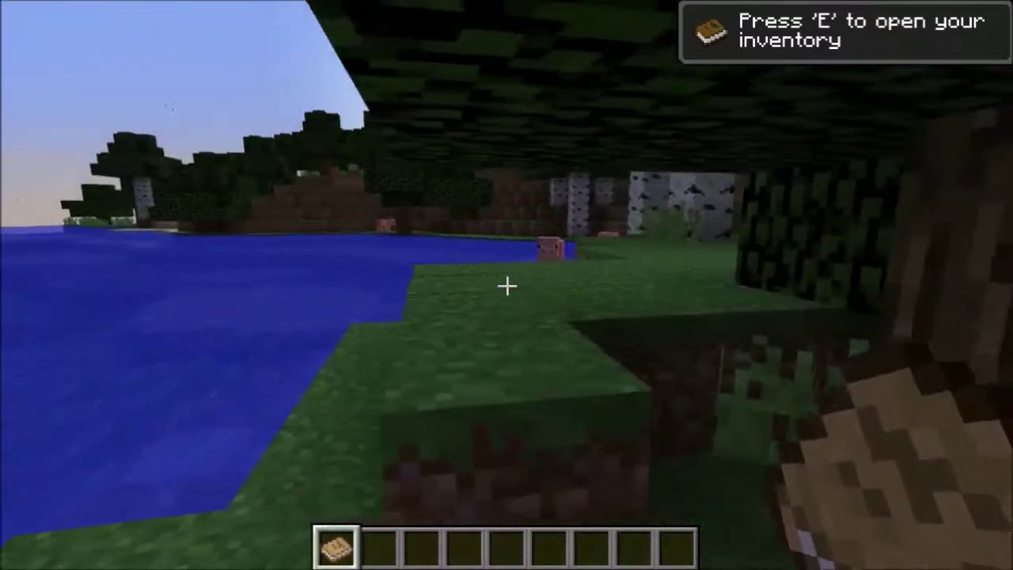
# Fly up above the forest and lake and open the Materials and You book.
pyautogui.press('space')
pyautogui.press('space')
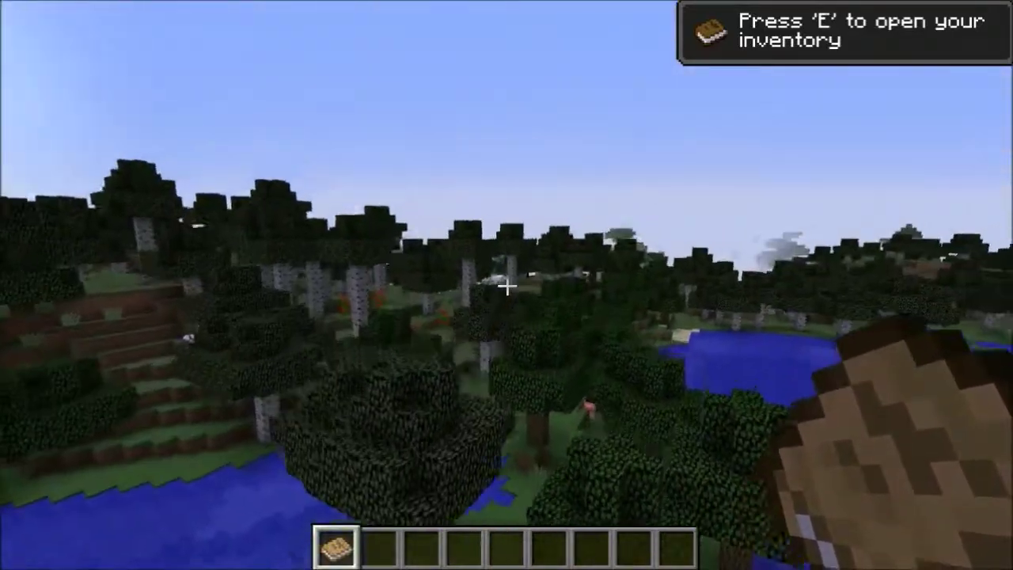
pyautogui.scroll(-1, 507, 285)
pyautogui.scroll(1, 506, 286)
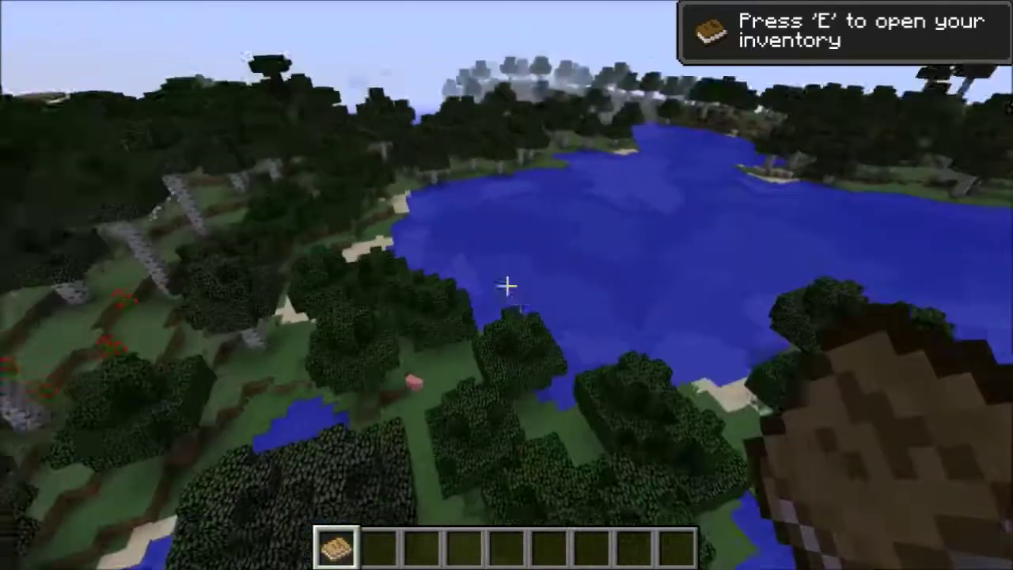
pyautogui.rightClick(506, 286)
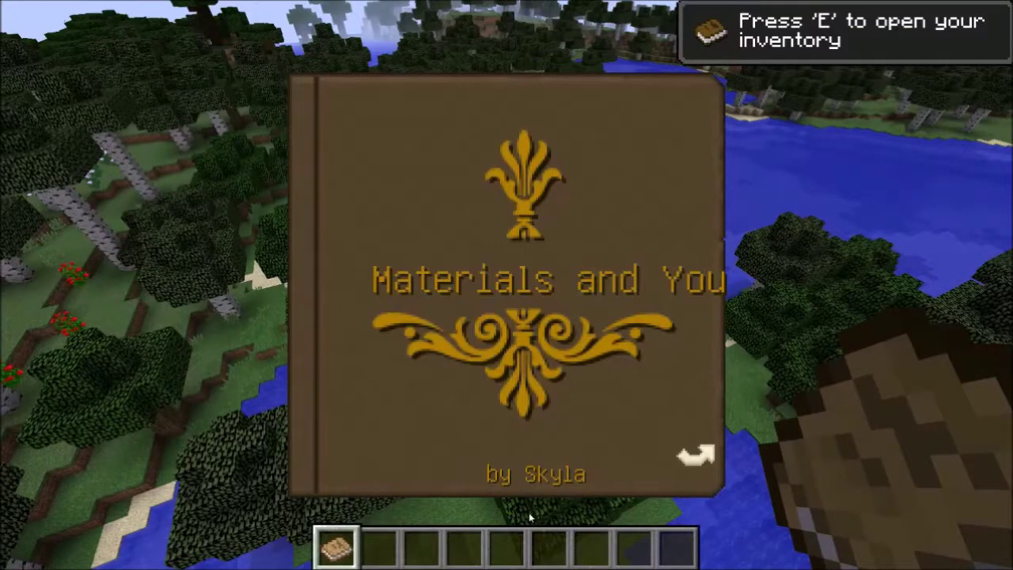
# Page through the book's Tools section up to the Longsword and Rapier pages.
pyautogui.click(696, 456)
pyautogui.click(875, 455)
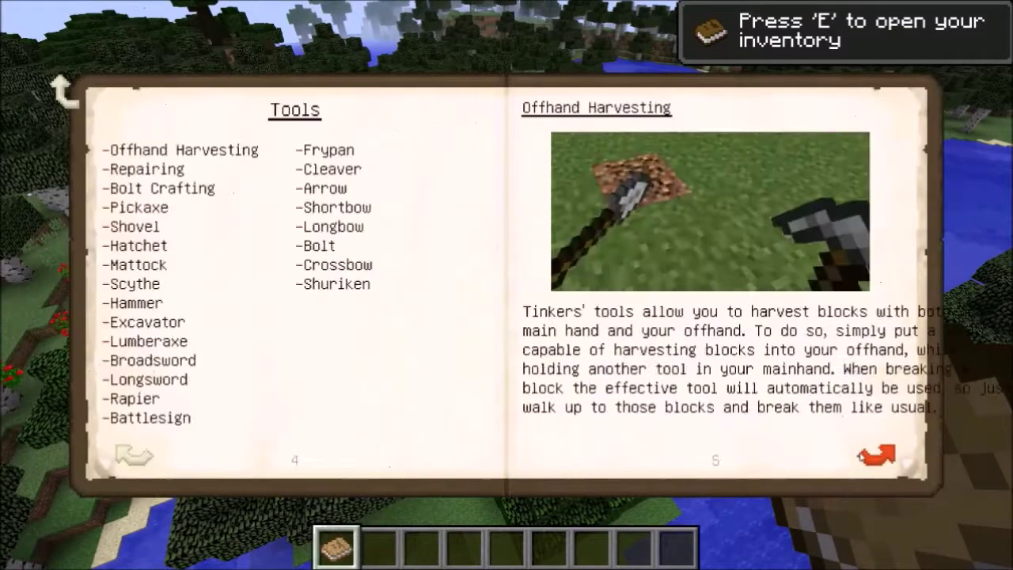
pyautogui.click(875, 455)
pyautogui.click(874, 455)
pyautogui.click(874, 455)
pyautogui.click(874, 455)
pyautogui.click(874, 455)
pyautogui.click(875, 455)
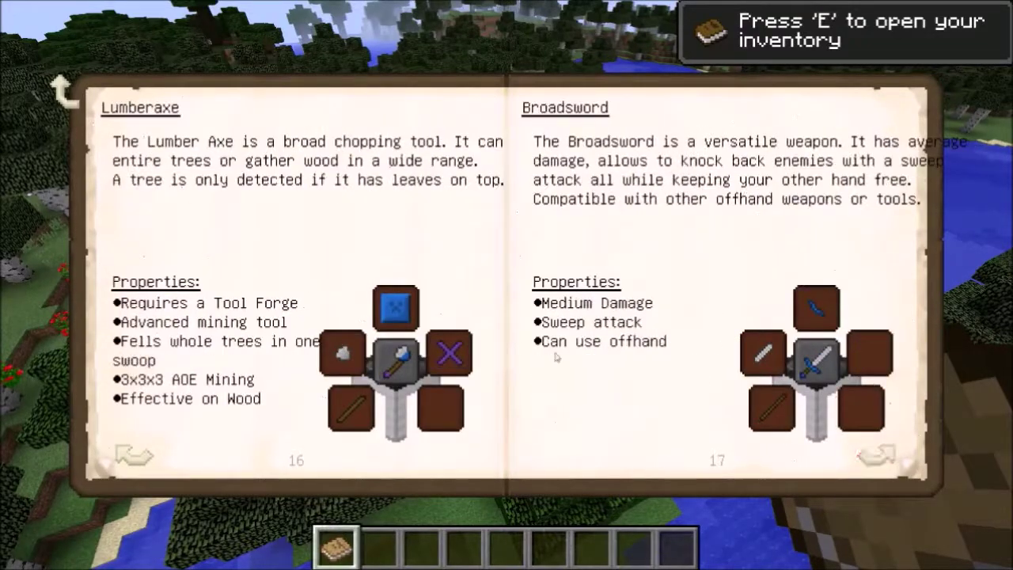
pyautogui.click(874, 455)
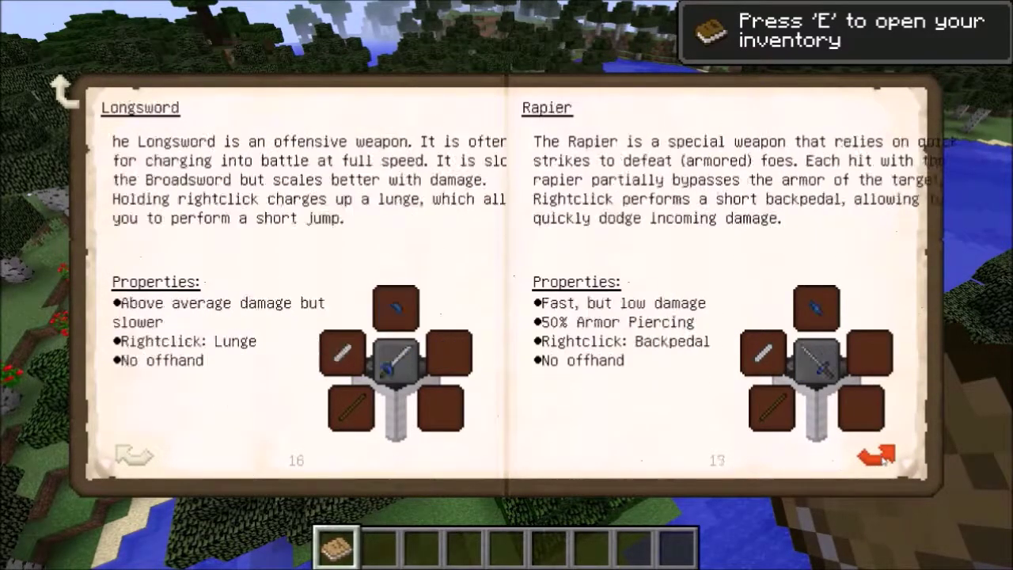
# Page past the remaining tools to the Wood and Stone material pages.
pyautogui.click(874, 455)
pyautogui.click(874, 455)
pyautogui.click(875, 455)
pyautogui.click(875, 455)
pyautogui.click(874, 455)
pyautogui.click(874, 455)
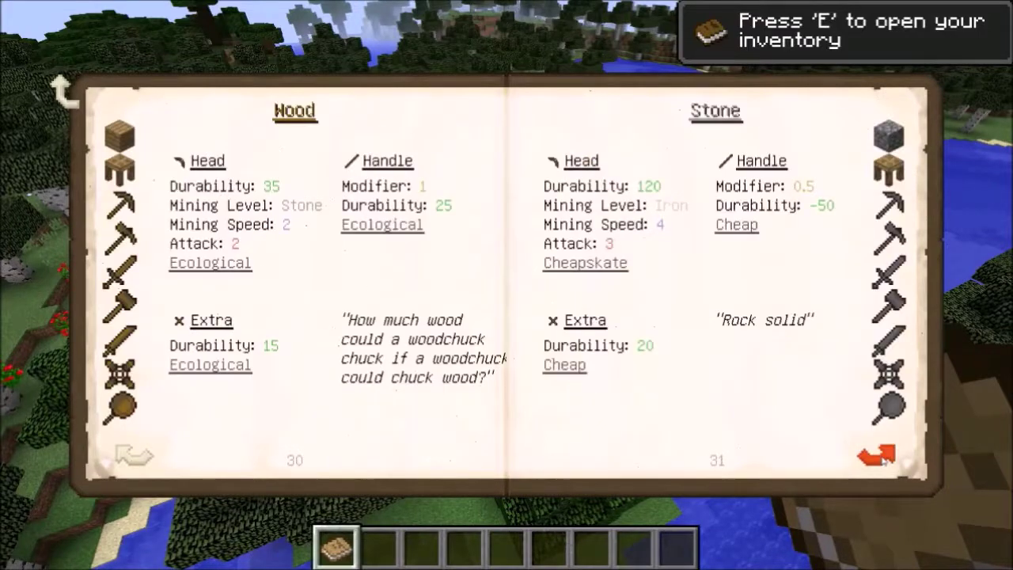
# Look through the tool material pages, past Firewood and Iron, up to Manyullyn and the Modifiers list.
pyautogui.click(877, 455)
pyautogui.click(877, 456)
pyautogui.click(877, 455)
pyautogui.click(877, 456)
pyautogui.click(876, 456)
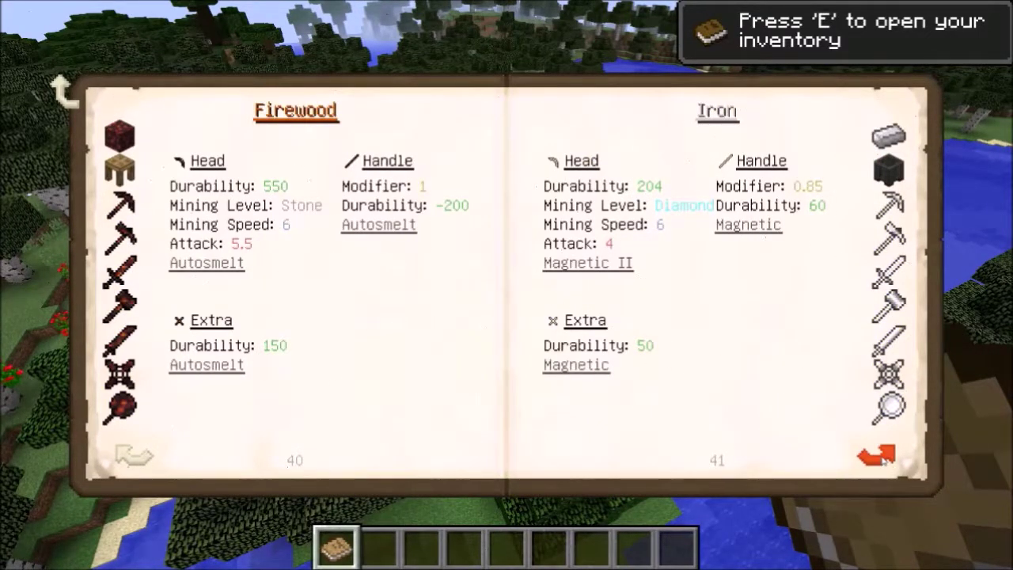
pyautogui.click(878, 455)
pyautogui.click(878, 455)
pyautogui.click(879, 455)
pyautogui.click(878, 456)
pyautogui.click(878, 456)
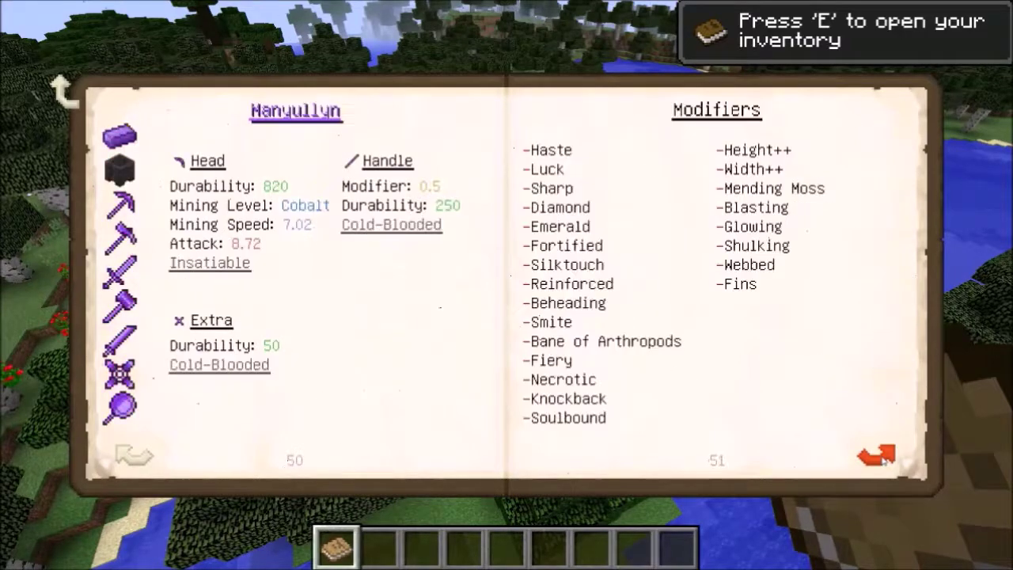
# Look through the modifier pages up to Bane of Arthropods and Fiery.
pyautogui.click(879, 456)
pyautogui.click(878, 456)
pyautogui.click(878, 455)
pyautogui.click(878, 456)
pyautogui.click(879, 456)
pyautogui.click(878, 455)
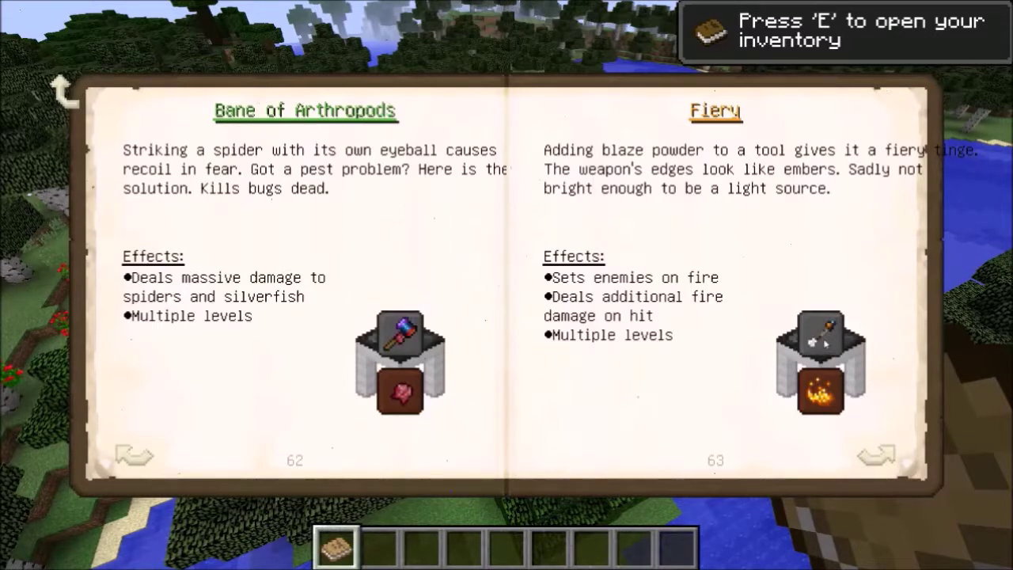
# Page on to the Smeltery chapter and look at its structure description and model.
pyautogui.click(876, 455)
pyautogui.click(876, 456)
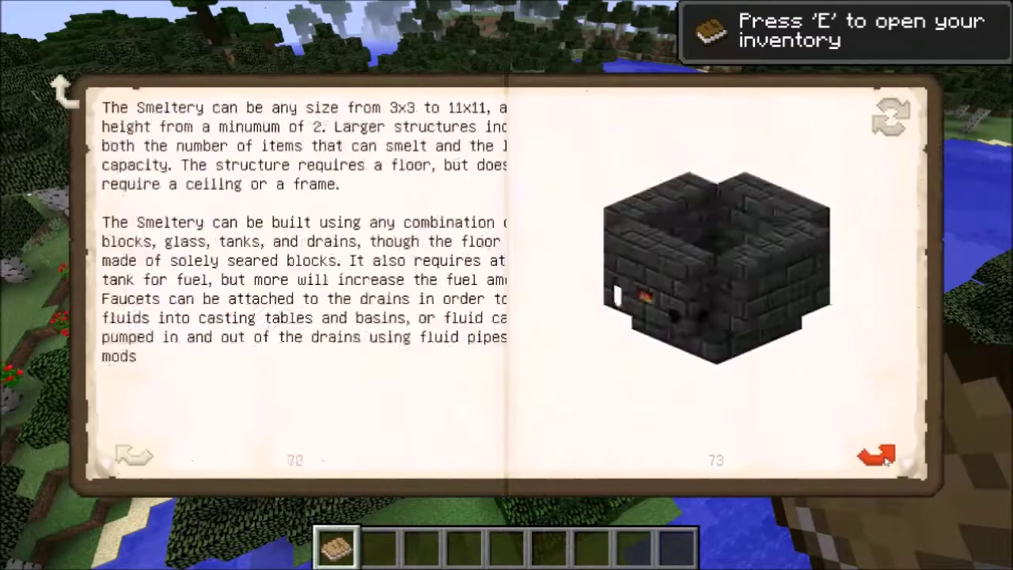
pyautogui.click(876, 456)
pyautogui.click(875, 456)
# Page through the remaining arrow material pages to the end of the book and close it.
pyautogui.click(885, 459)
pyautogui.click(884, 459)
pyautogui.click(884, 459)
pyautogui.click(885, 459)
pyautogui.click(884, 459)
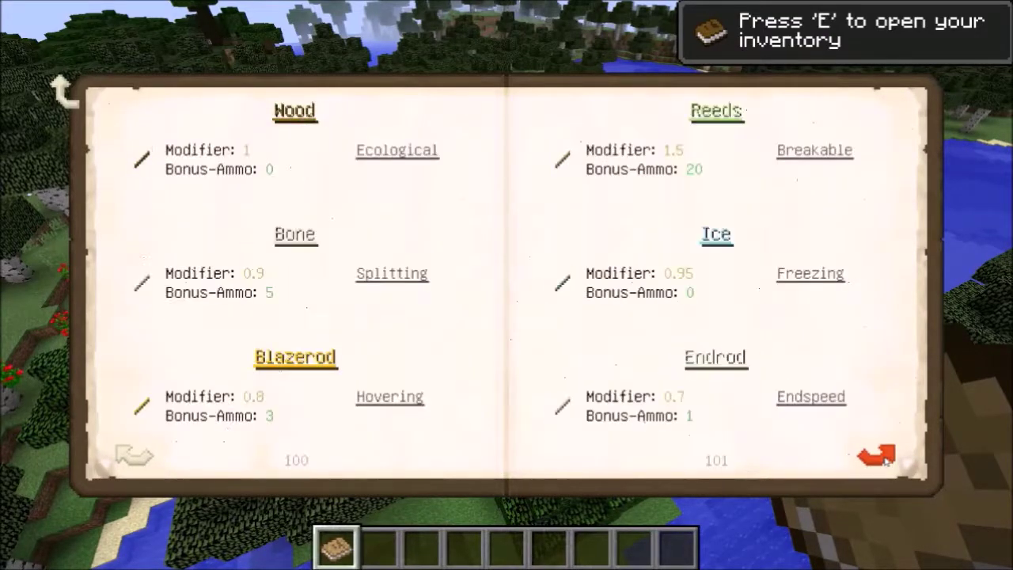
pyautogui.click(885, 459)
pyautogui.click(884, 458)
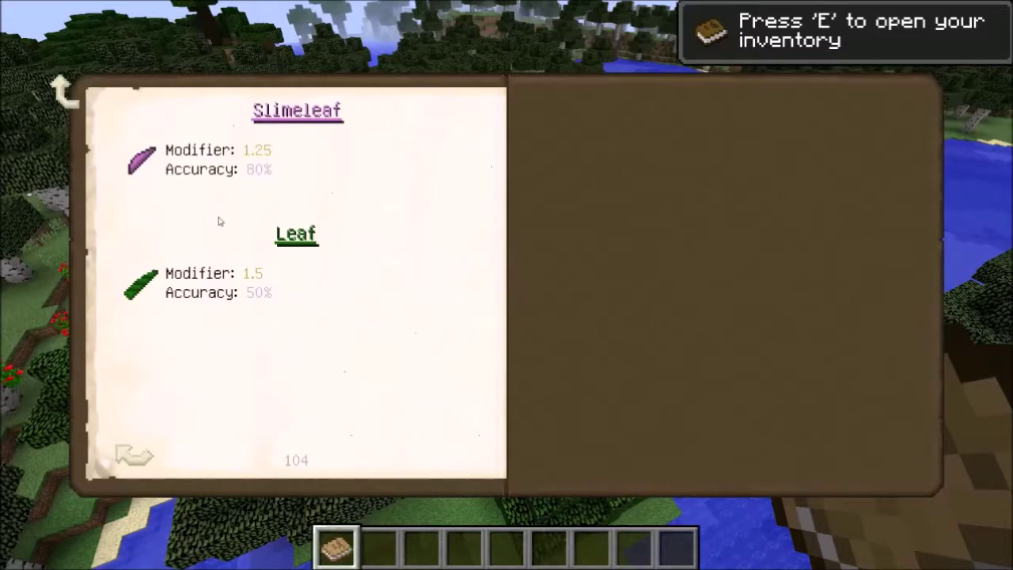
pyautogui.press('Escape')
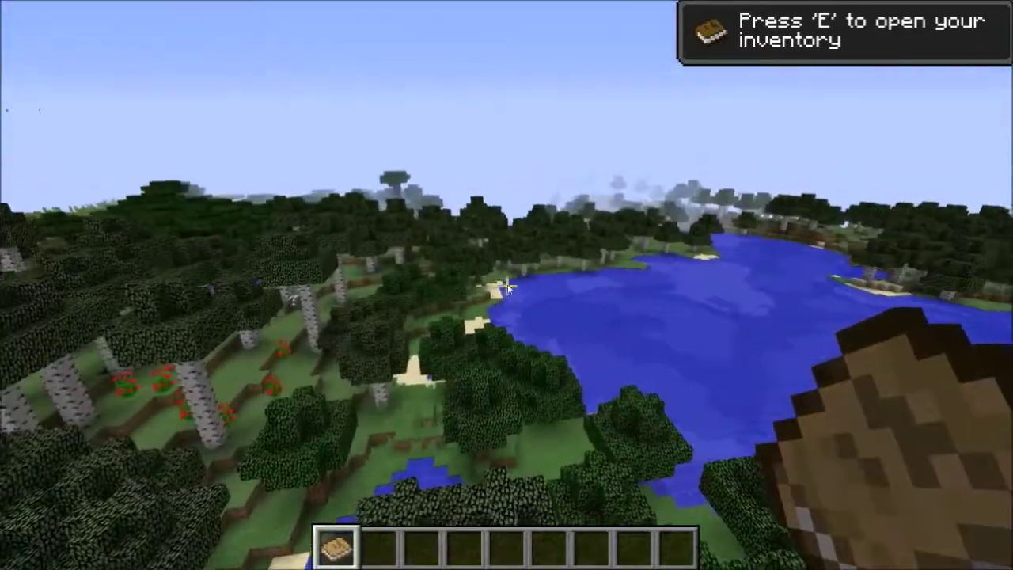
# Look through the Tinkers' World blocks in the Creative inventory.
pyautogui.press('e')
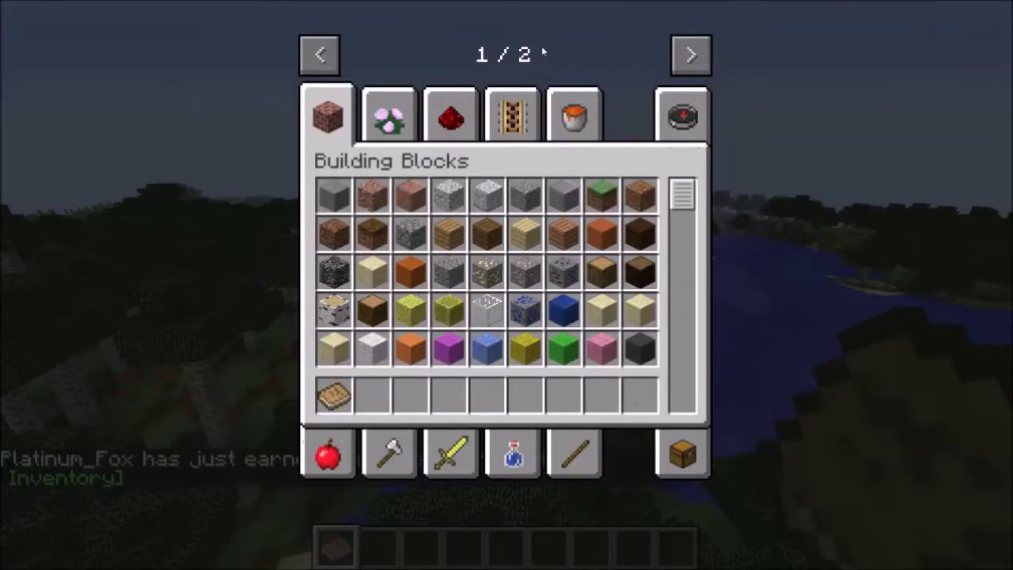
pyautogui.click(691, 55)
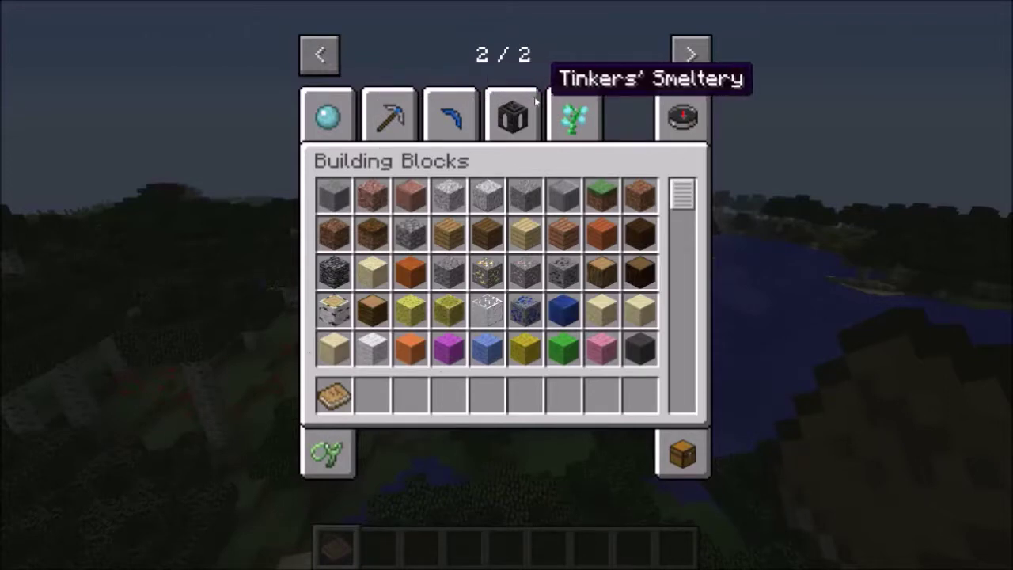
pyautogui.click(578, 99)
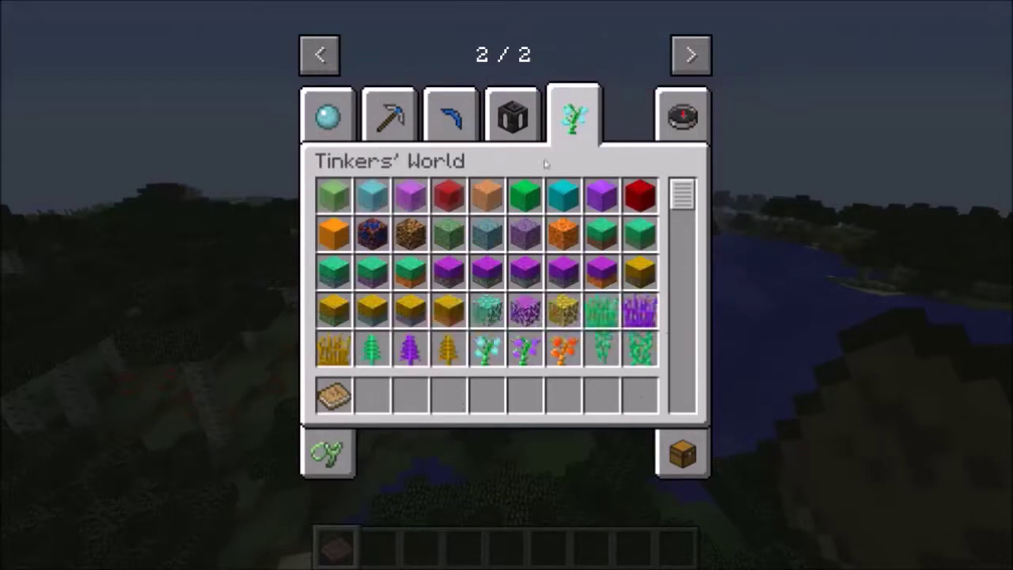
pyautogui.scroll(-2, 554, 317)
pyautogui.scroll(2, 601, 344)
# Put a seared block from Tinkers' Smeltery in the second hotbar slot and try placing it on the tree leaves.
pyautogui.click(518, 110)
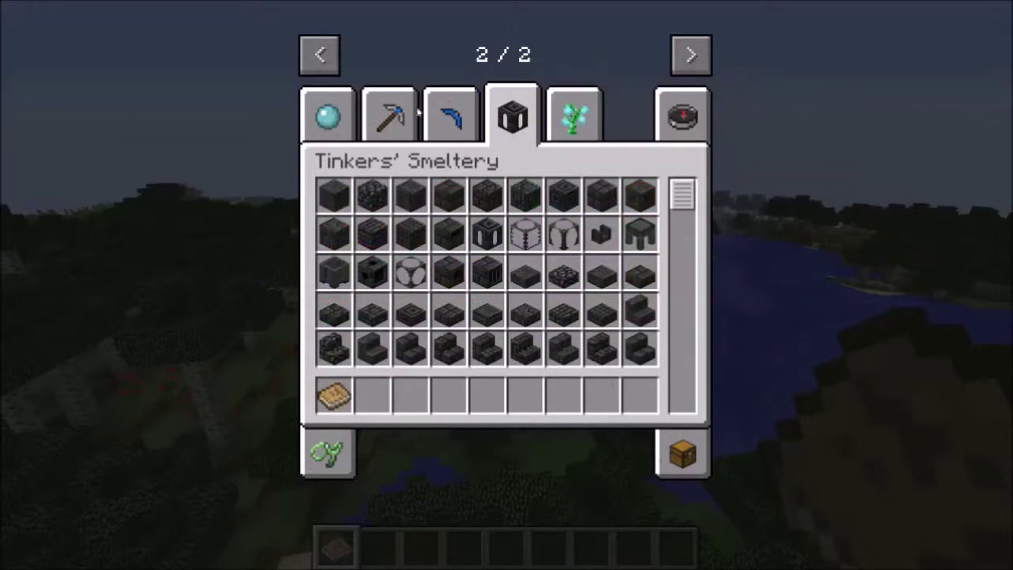
pyautogui.click(372, 396)
pyautogui.press('e')
pyautogui.scroll(-1, 506, 285)
pyautogui.scroll(-1, 507, 285)
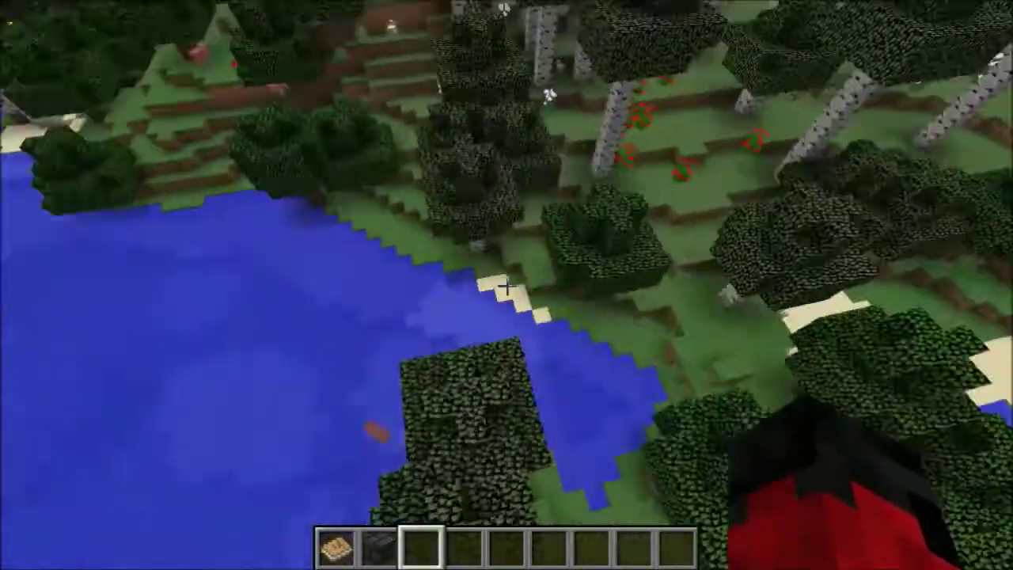
pyautogui.scroll(1, 506, 285)
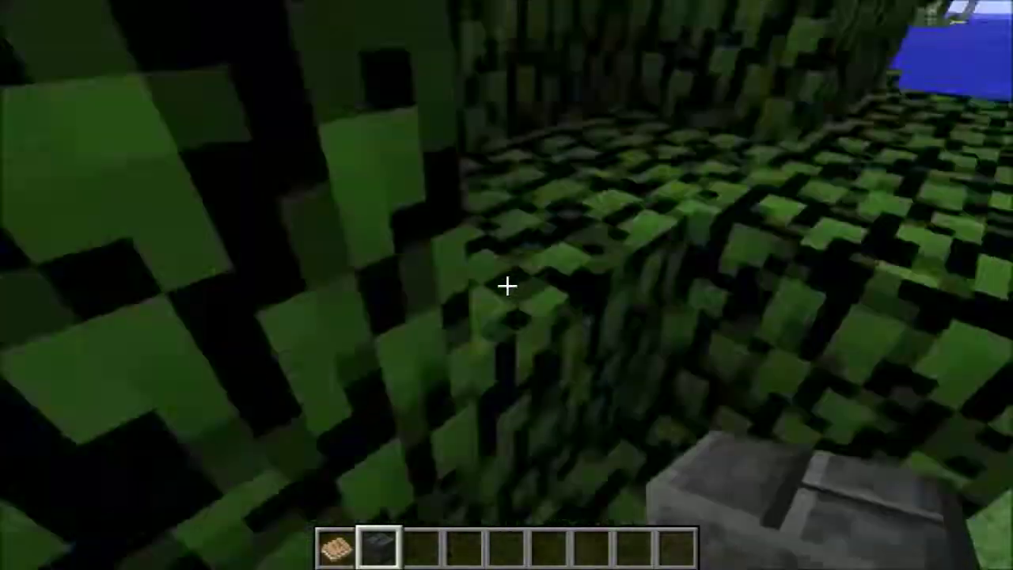
pyautogui.rightClick(507, 285)
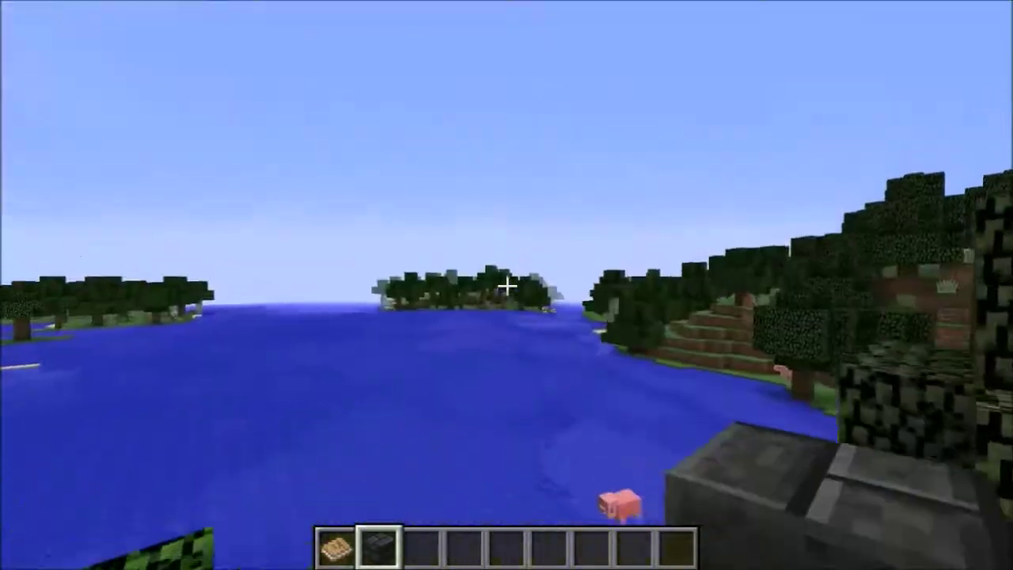
# Clear the book and the seared block from the hotbar and show the debug overlay.
pyautogui.press('e')
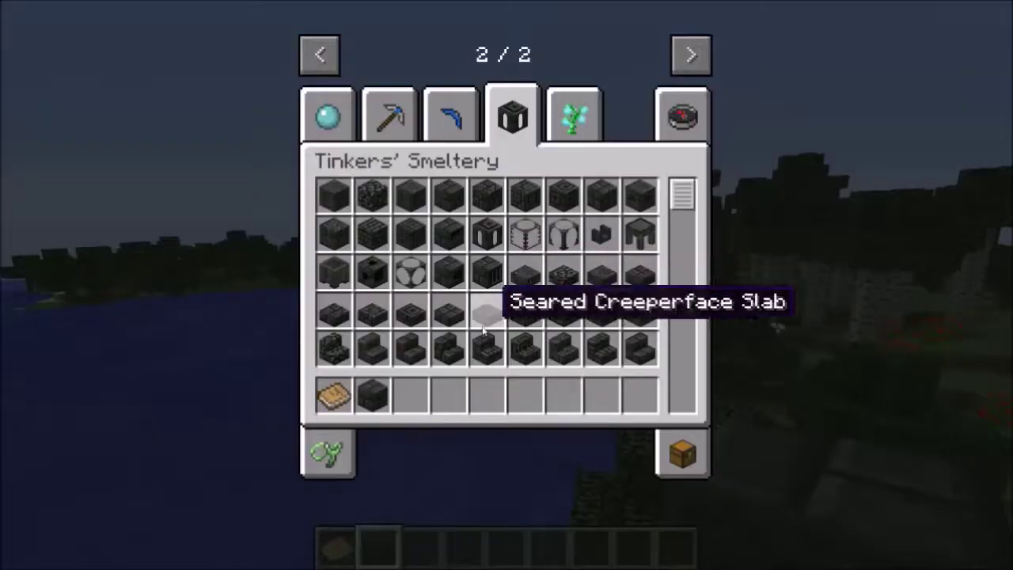
pyautogui.press('e')
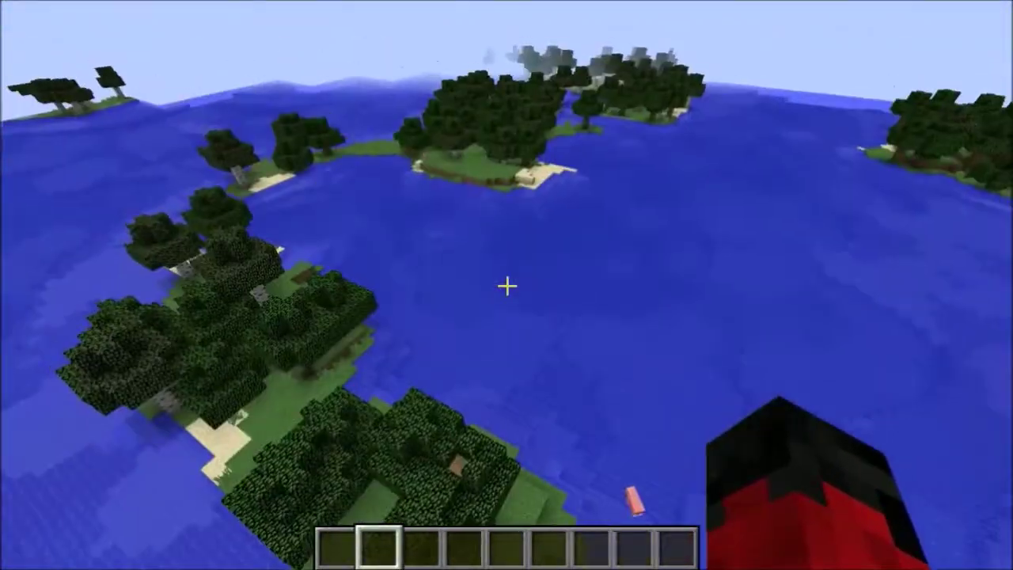
pyautogui.press('F3')
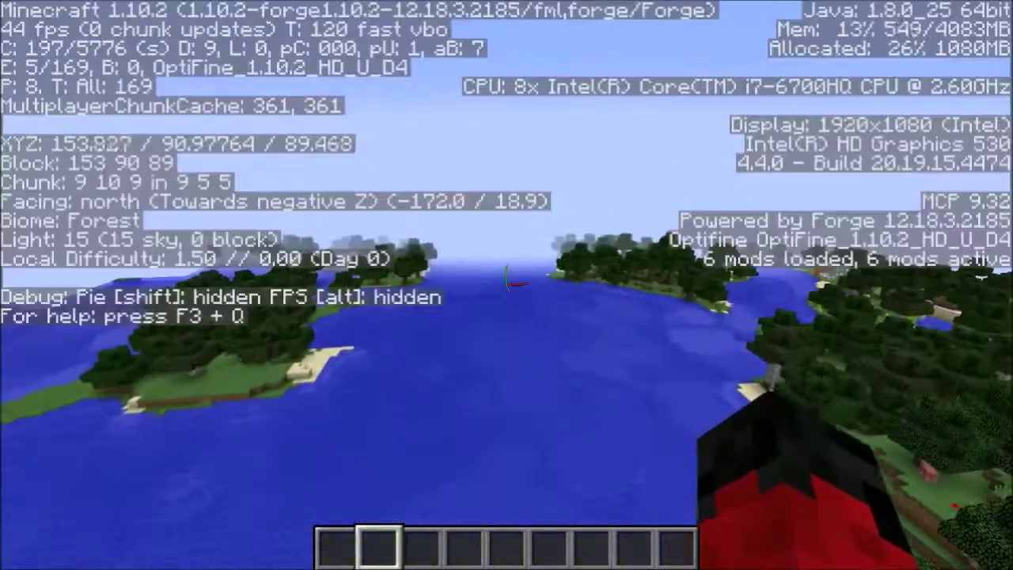
# Fly around over the lake and forest to check the frame rate in the debug overlay, and hide the overlay.
pyautogui.press('a')
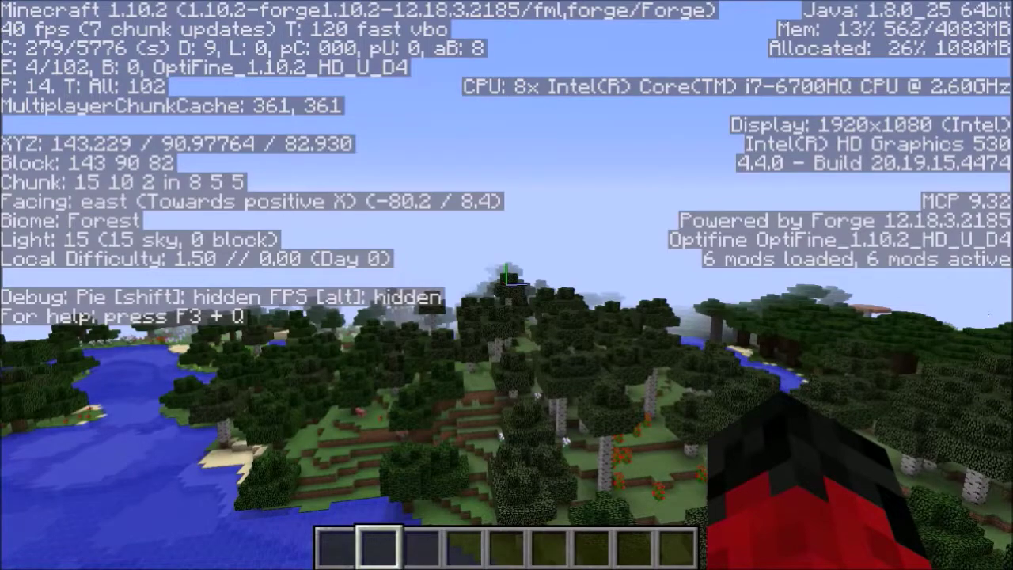
pyautogui.press('w')
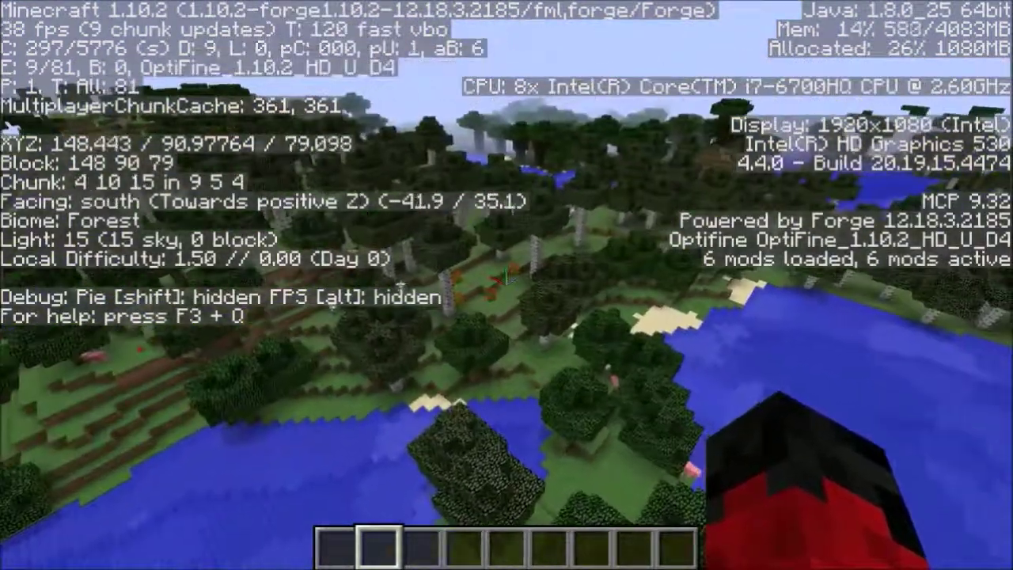
pyautogui.press('w')
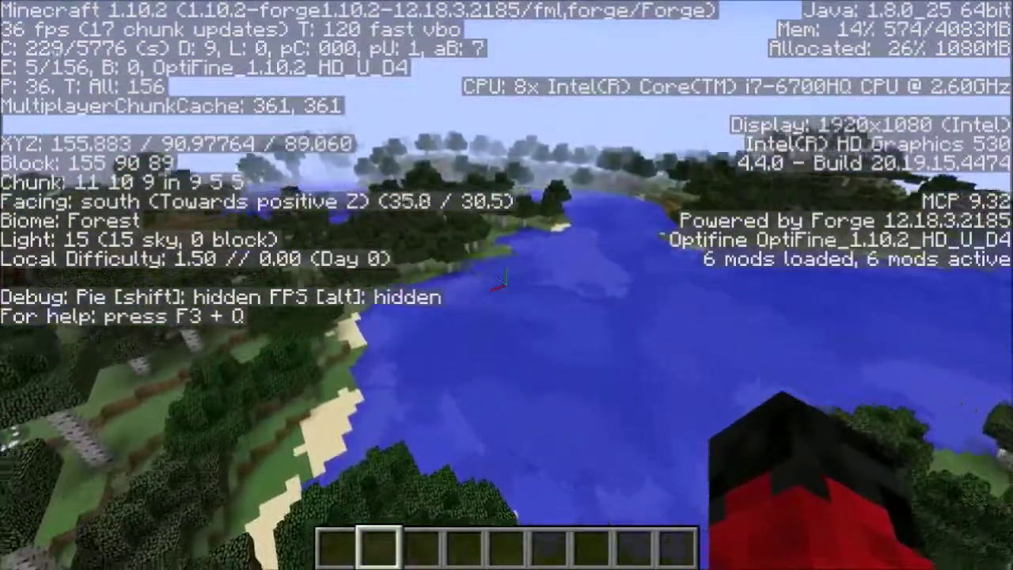
pyautogui.press('w')
pyautogui.press('w')
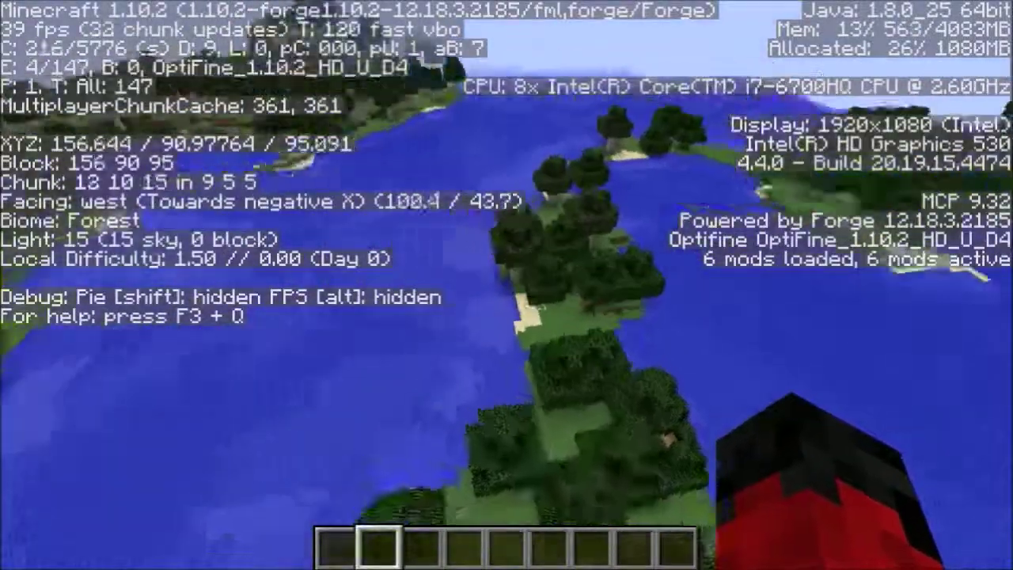
pyautogui.press('w')
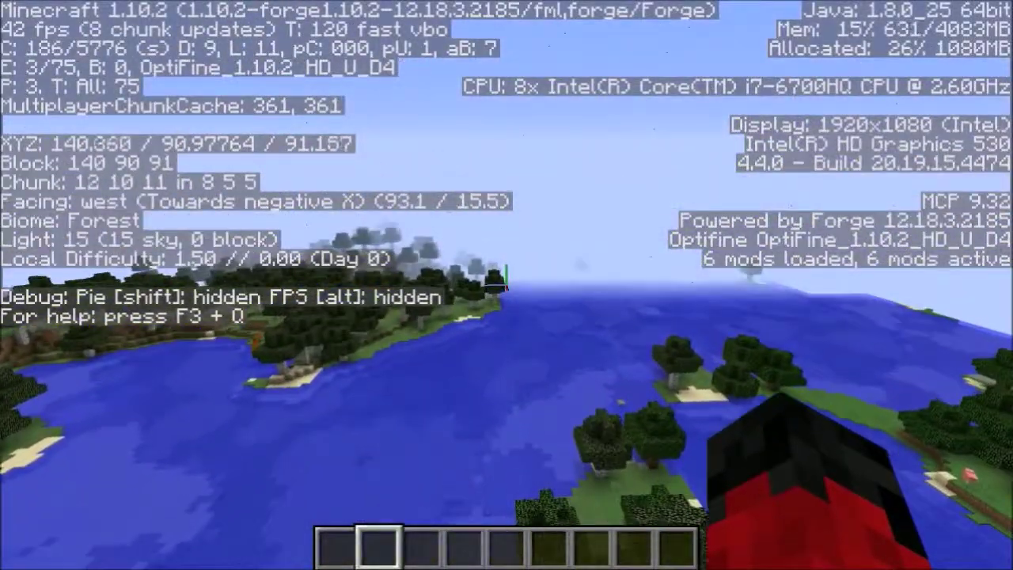
pyautogui.press('w')
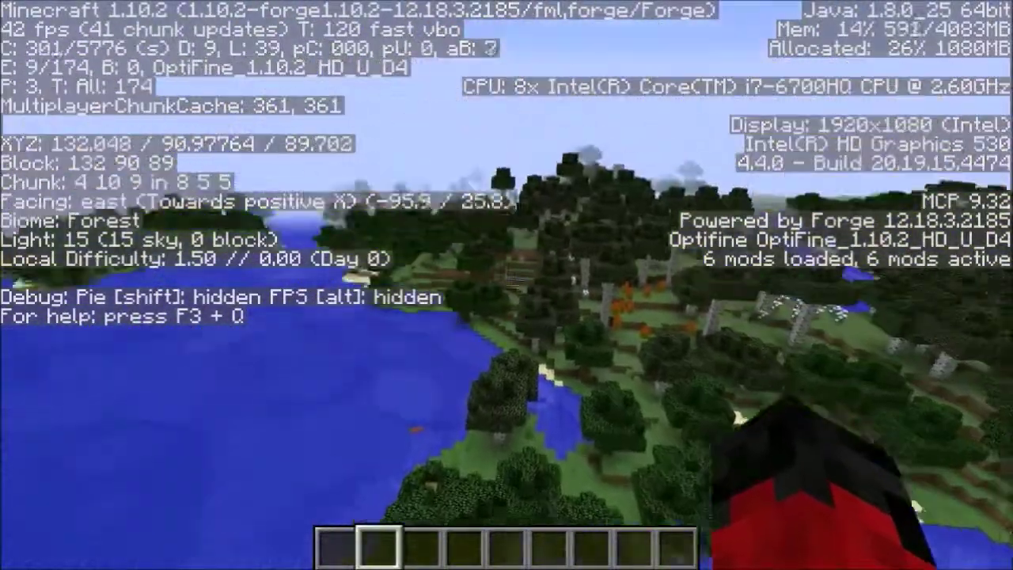
pyautogui.press('w')
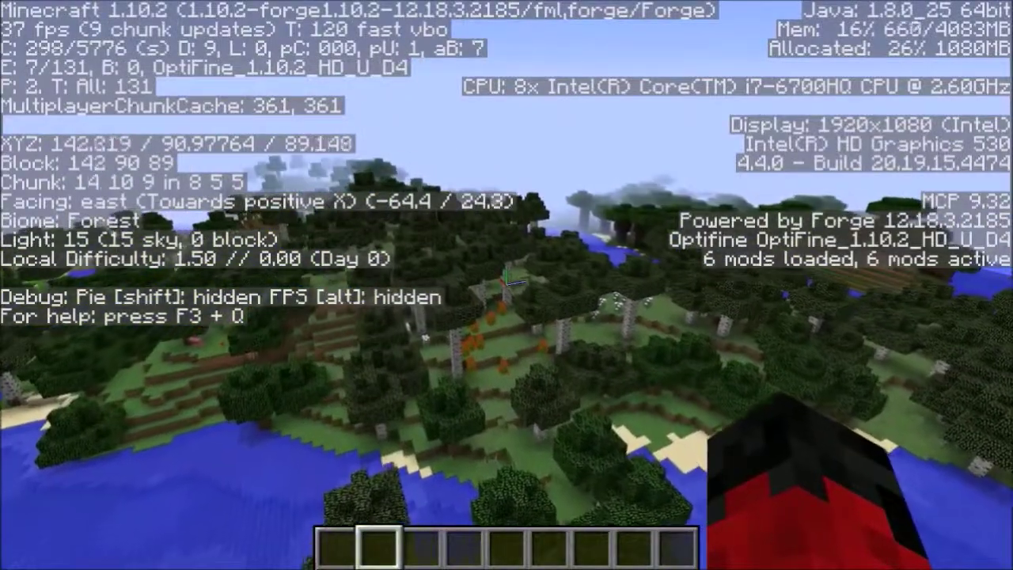
pyautogui.press('F3')
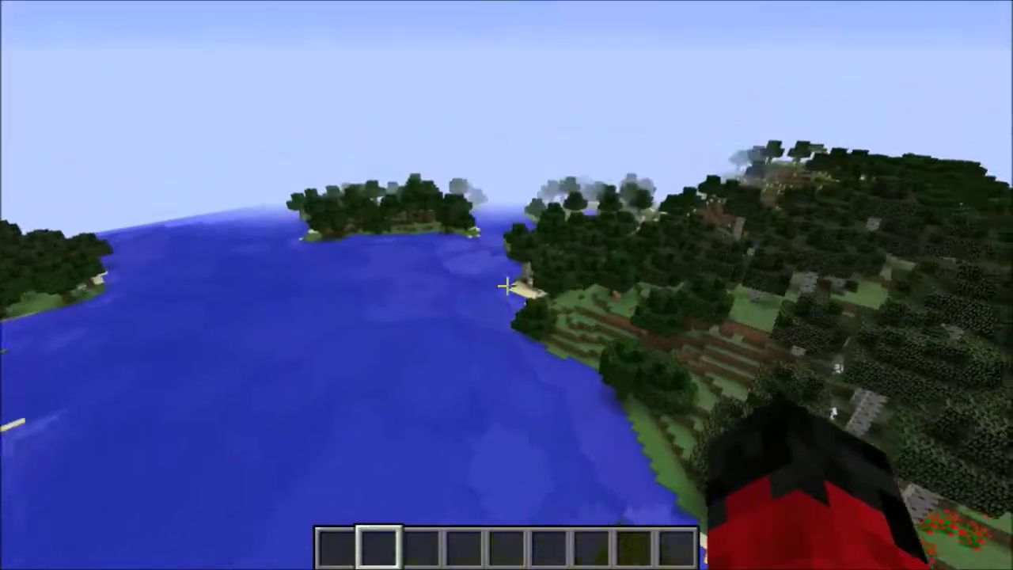
# Fly over to the flower-covered plains and across the grassland.
pyautogui.press('w')
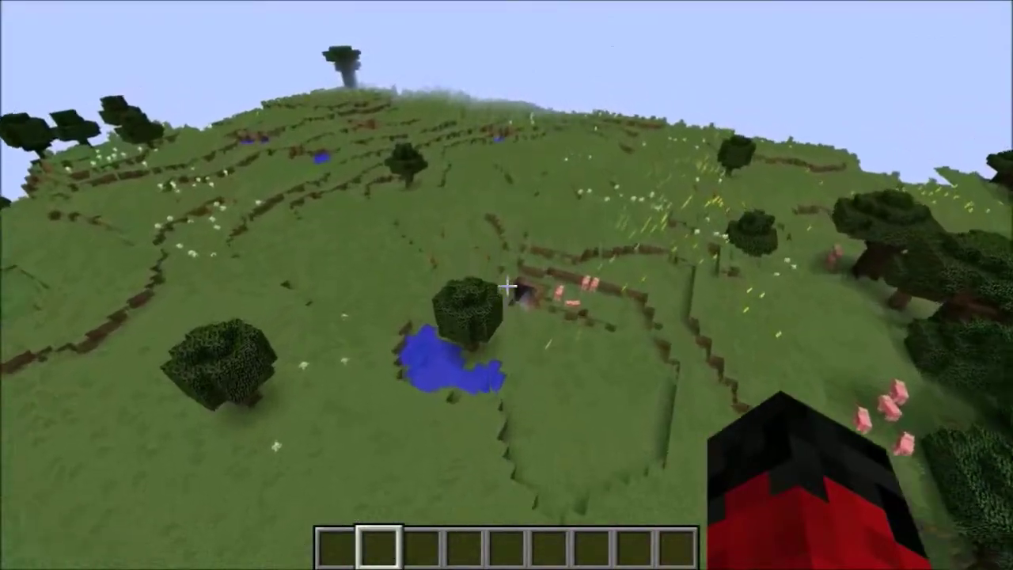
pyautogui.press('w')
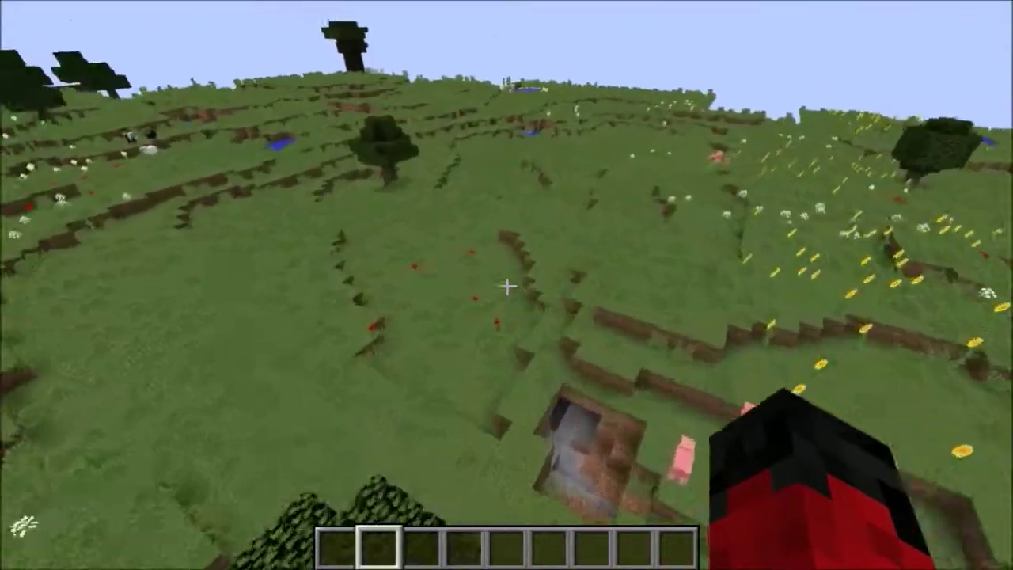
pyautogui.press('w')
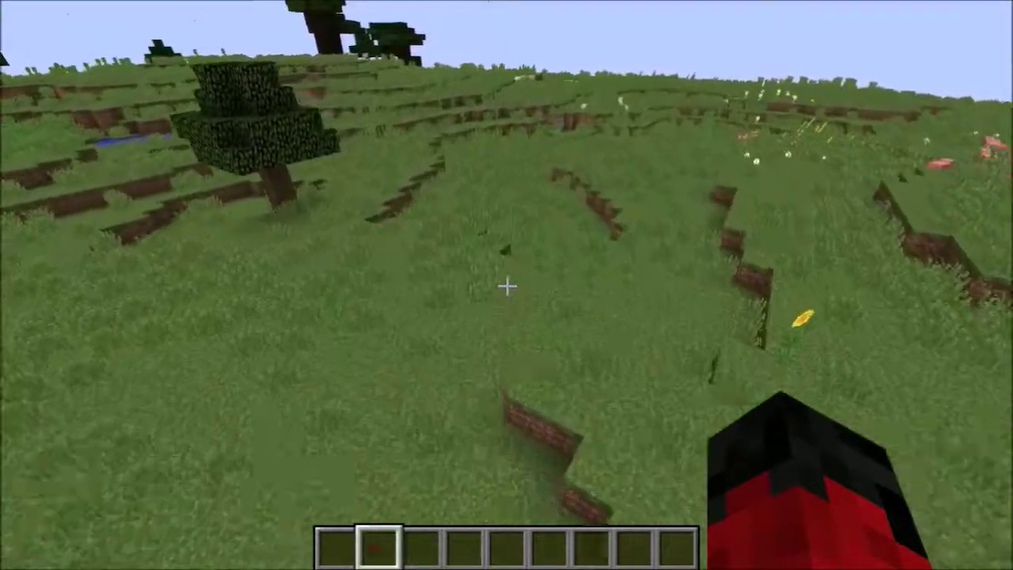
# Fly across the grassy plains, check the frame rate in the debug overlay, and hide the overlay.
pyautogui.press('w')
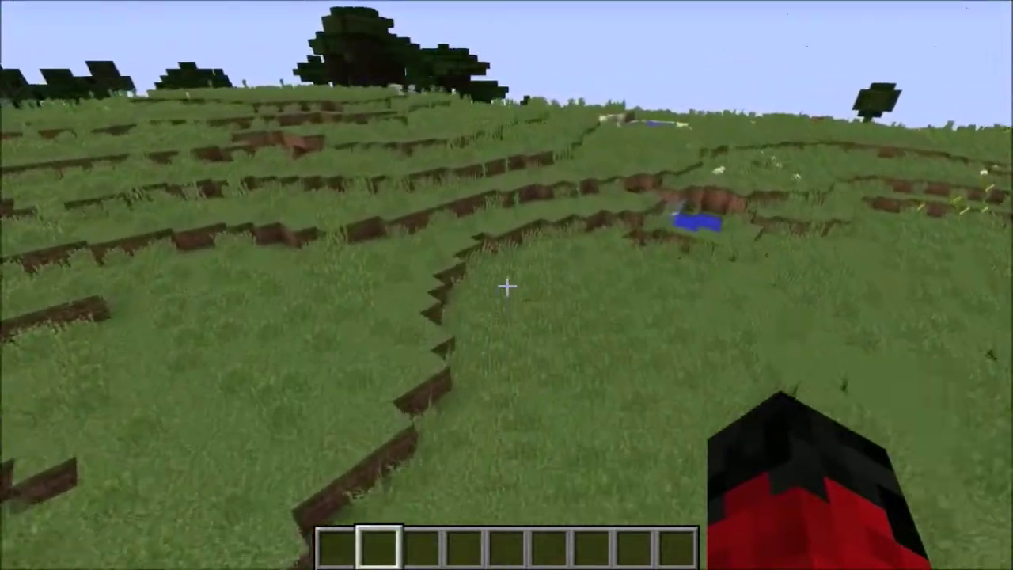
pyautogui.press('w')
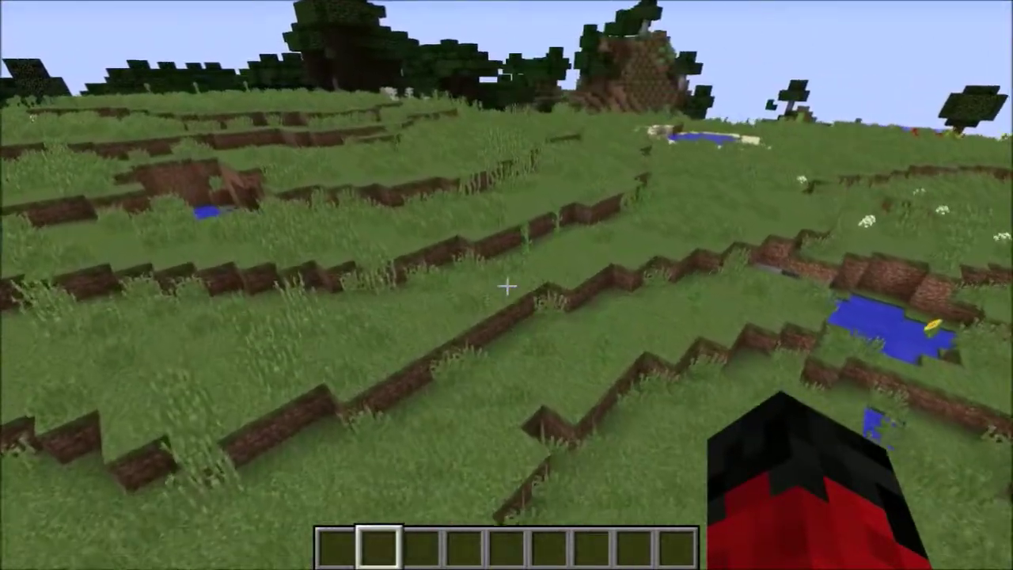
pyautogui.press('w')
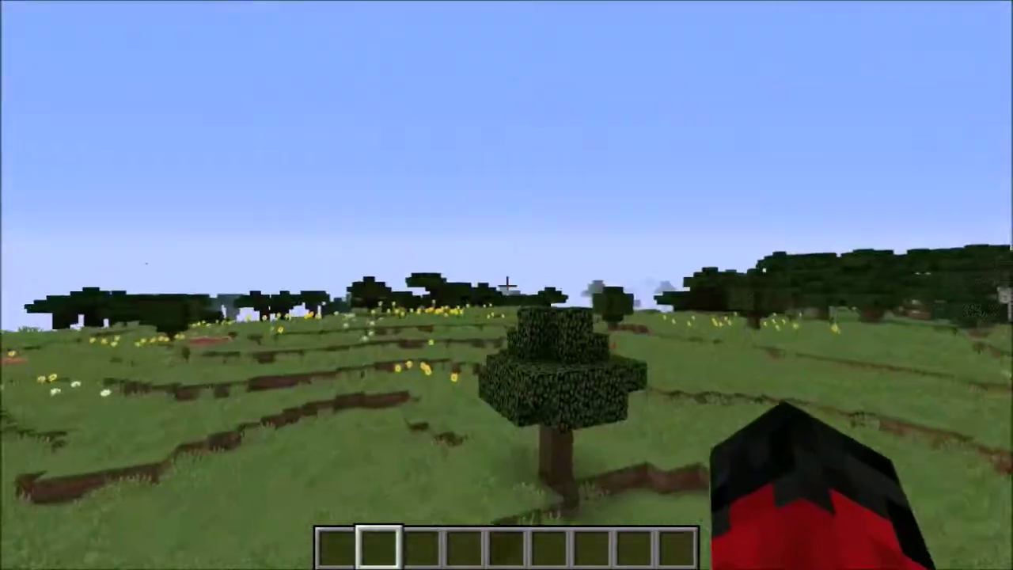
pyautogui.press('w')
pyautogui.press('w')
pyautogui.press('F3')
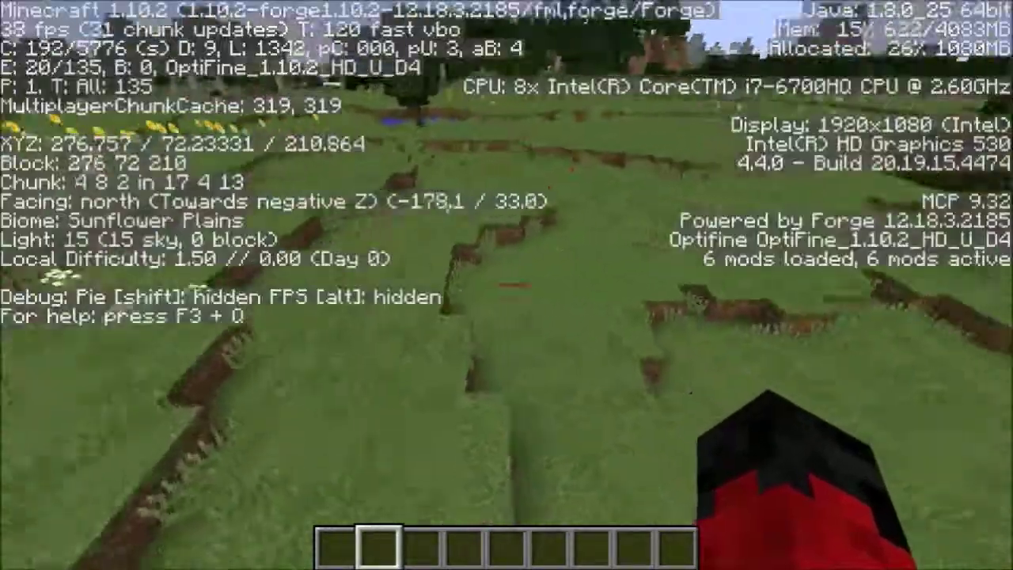
pyautogui.press('F3')
# Cycle through the third-person camera views to look at the player character, and return to first-person view.
pyautogui.press('F5')
pyautogui.press('F5')
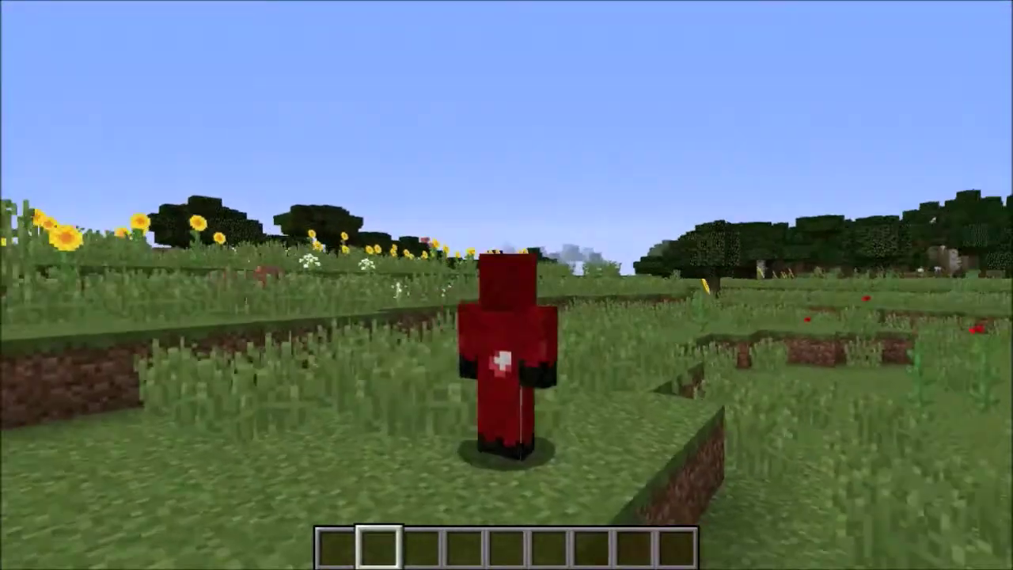
pyautogui.press('F5')
pyautogui.press('F5')
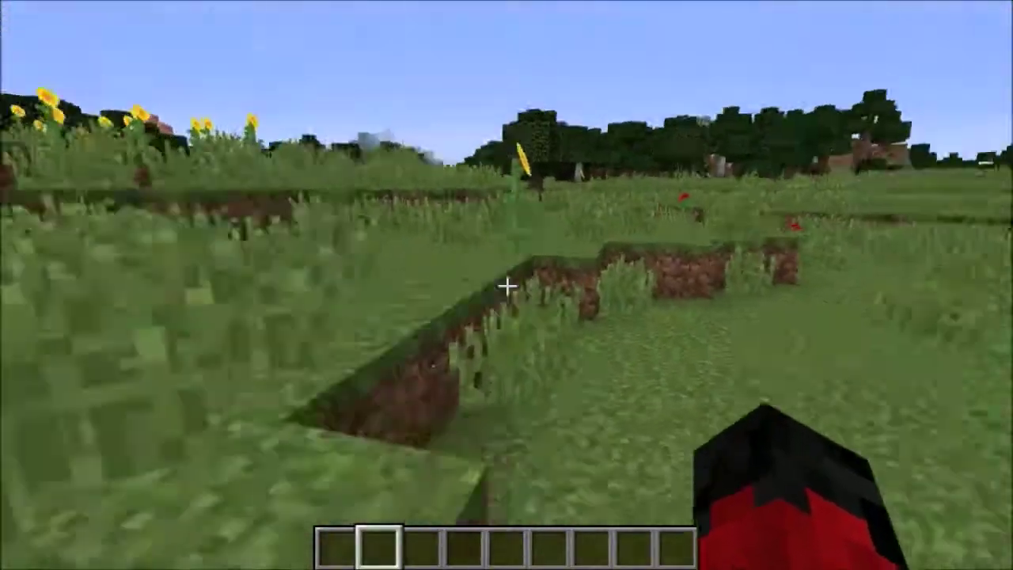
# Fly over the plains to the forest and switch to the front-facing third-person view of the character.
pyautogui.press('w')
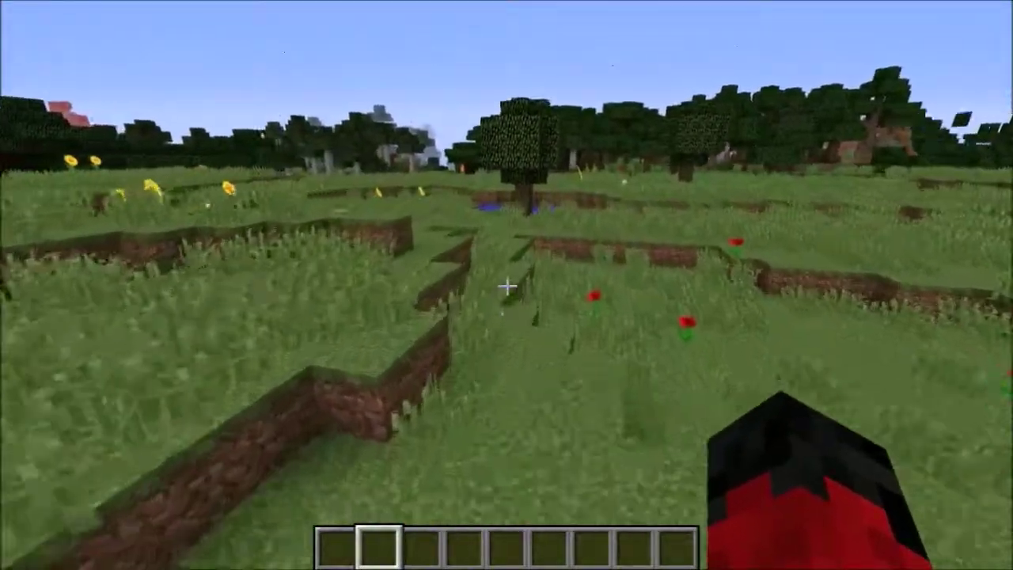
pyautogui.press('w')
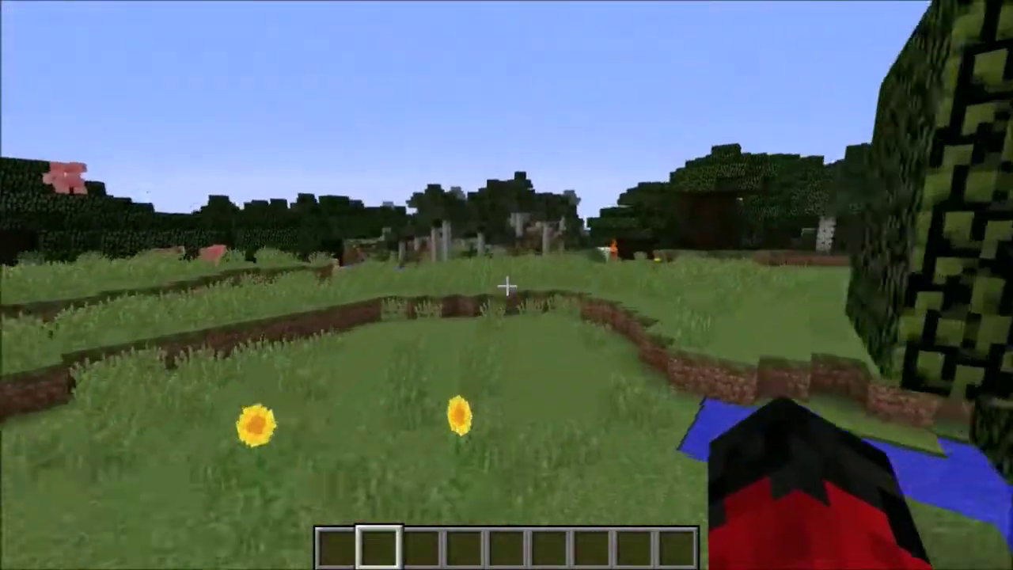
pyautogui.press('w')
pyautogui.press('w')
pyautogui.press('w')
pyautogui.press('F5')
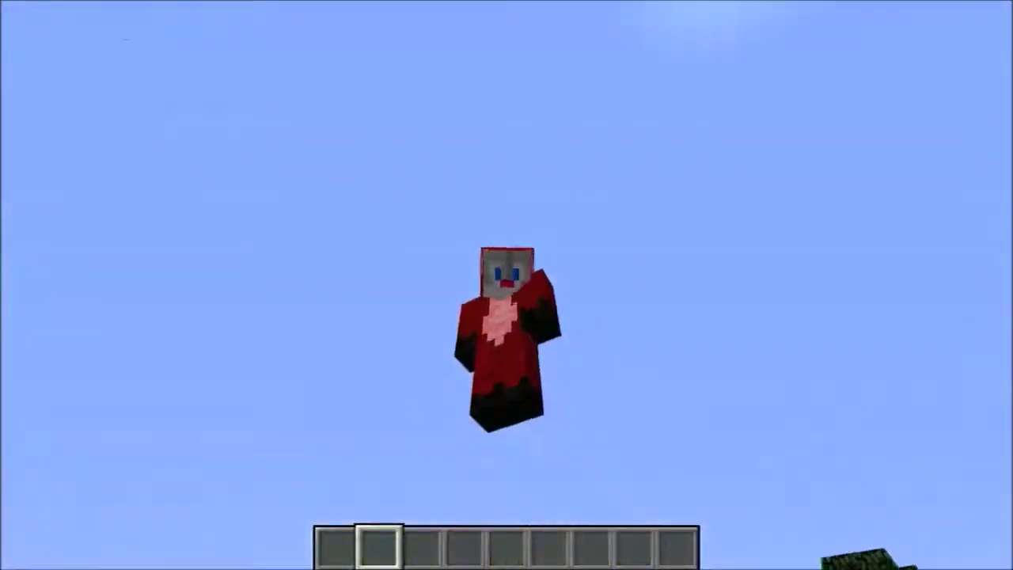
pyautogui.moveTo(507, 285)
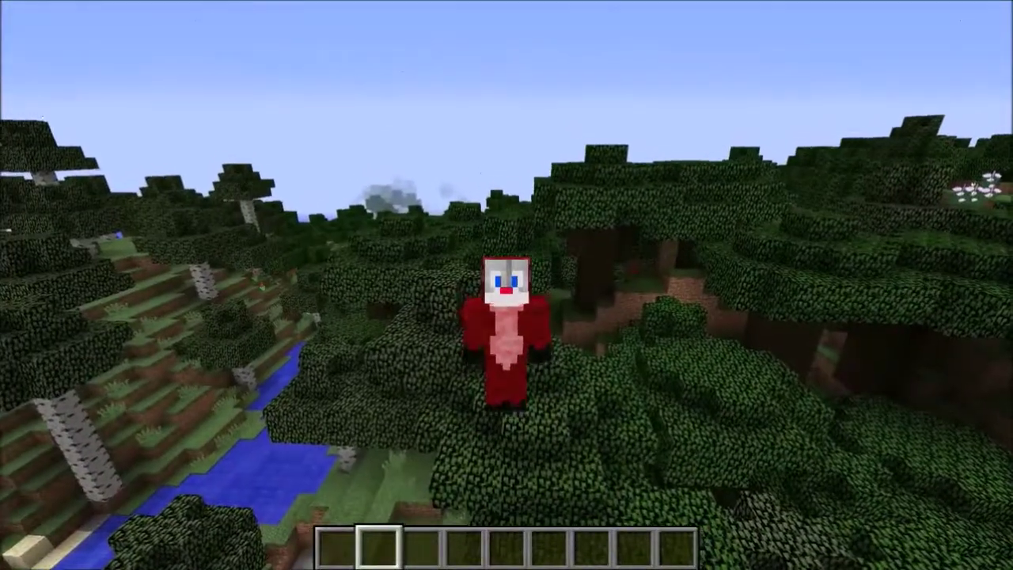